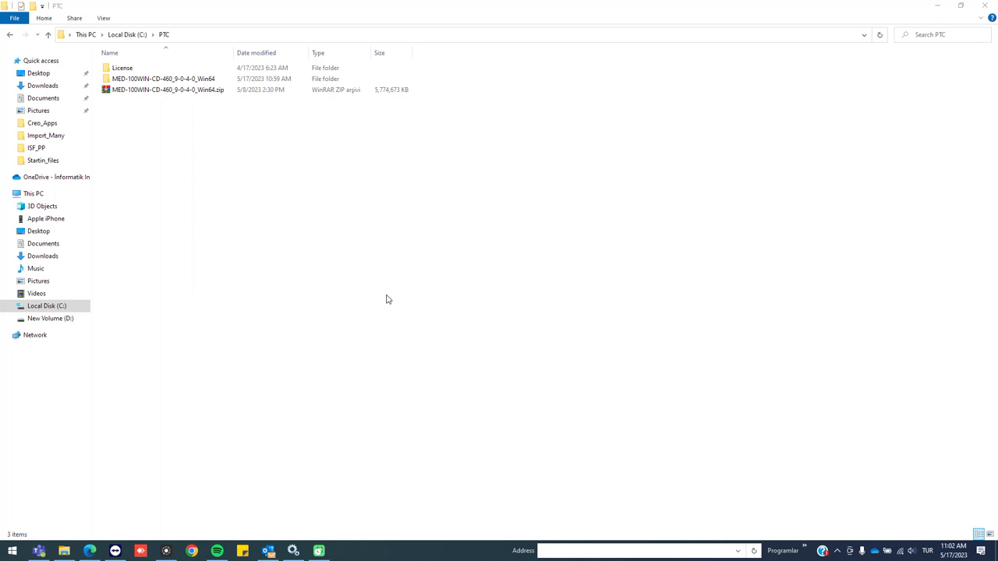
# Open the MED-100WIN-CD-460_9-0-4-0_Win64 folder and show install_license_server.exe's context menu
pyautogui.click(388, 300)
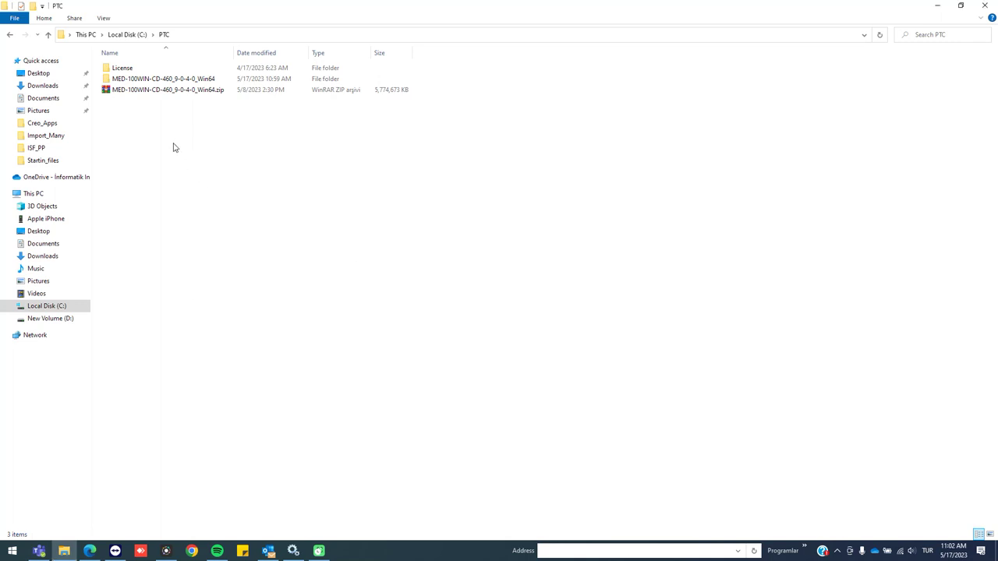
pyautogui.doubleClick(145, 81)
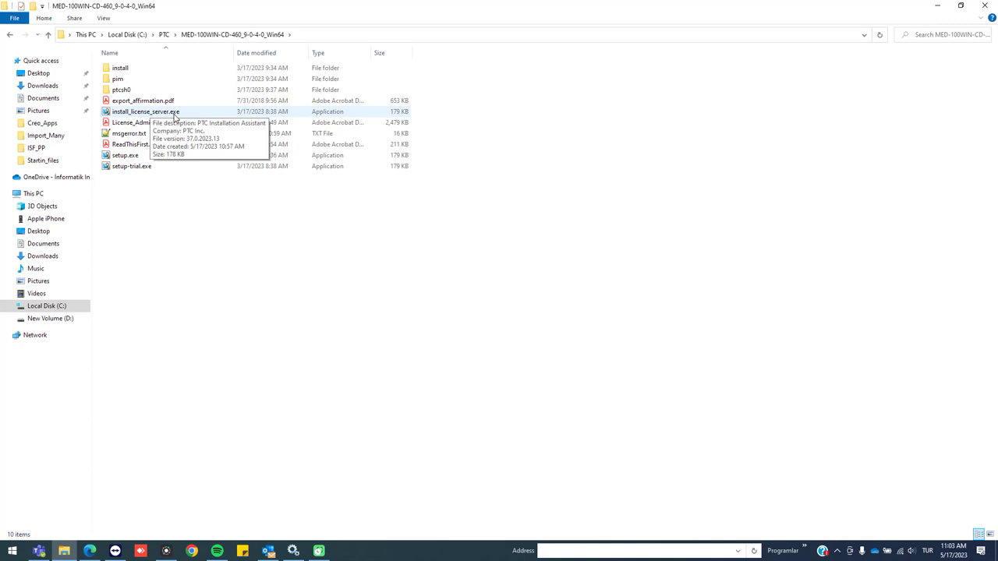
pyautogui.click(175, 115)
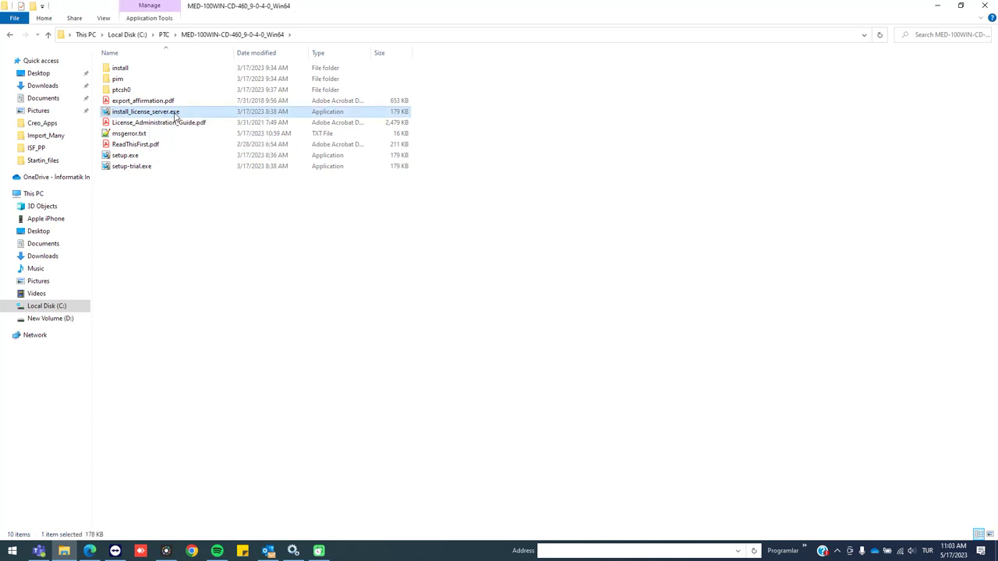
pyautogui.click(199, 212)
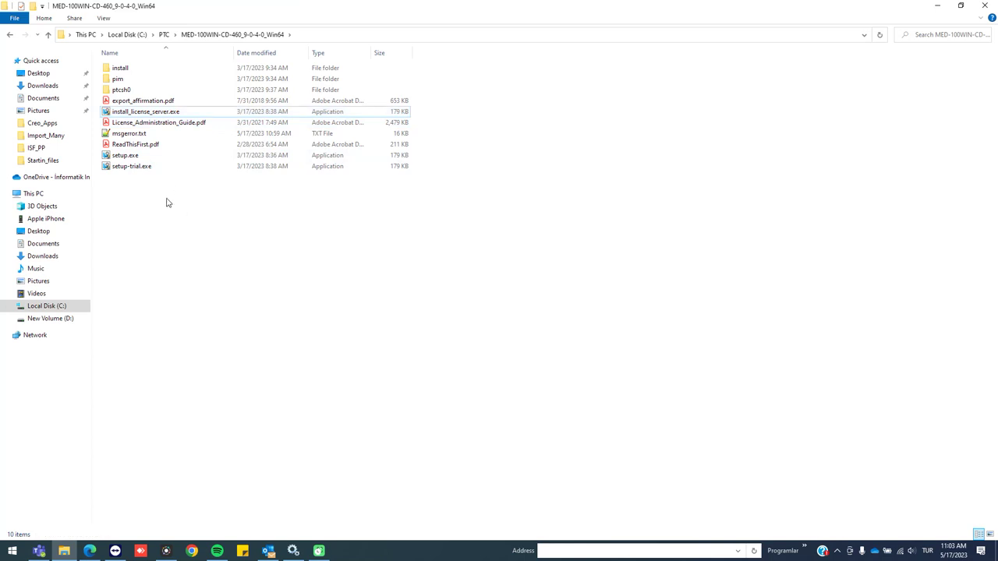
pyautogui.click(163, 158)
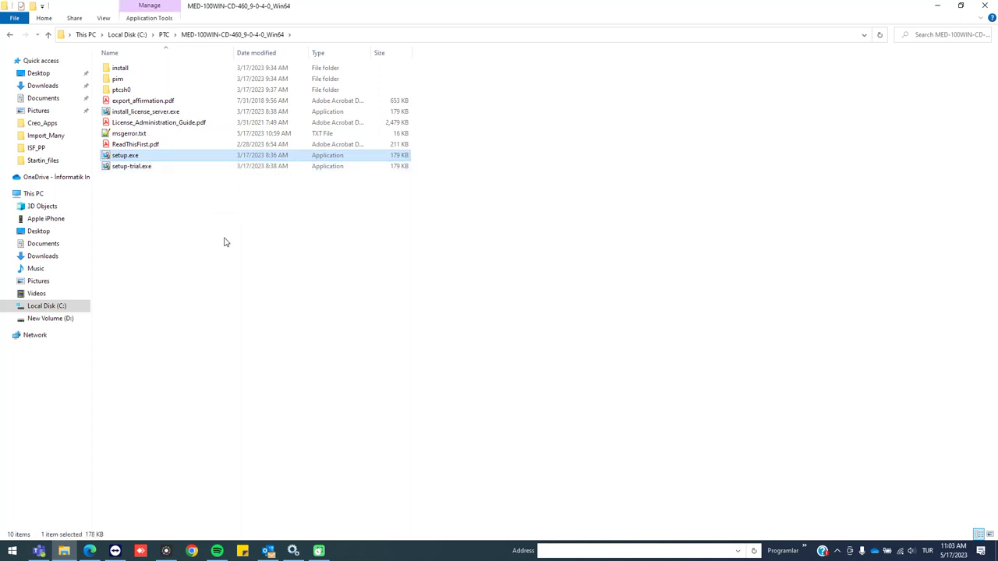
pyautogui.click(207, 173)
pyautogui.click(139, 113)
pyautogui.rightClick(138, 115)
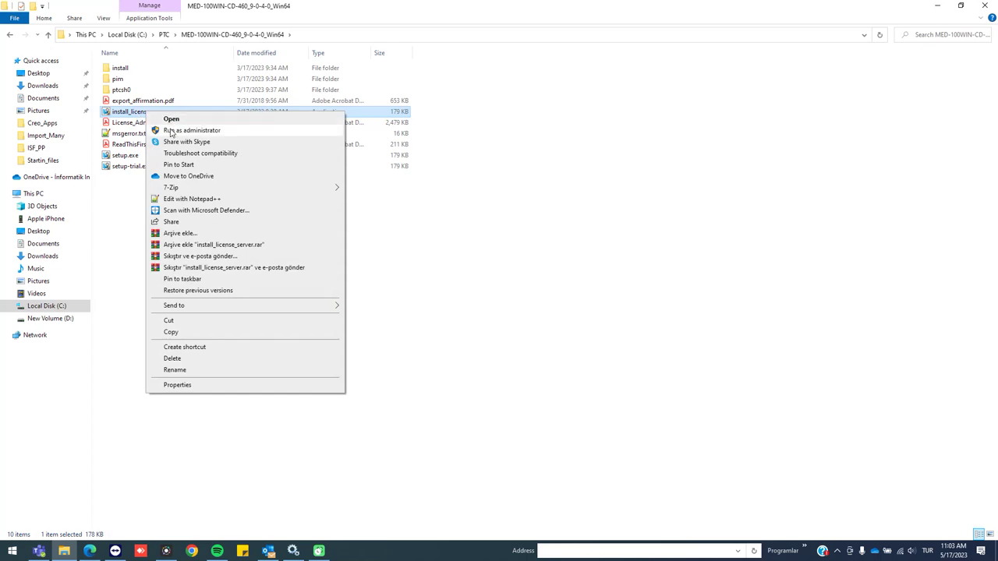
# Run install_license_server.exe as administrator and continue past the welcome page
pyautogui.click(172, 134)
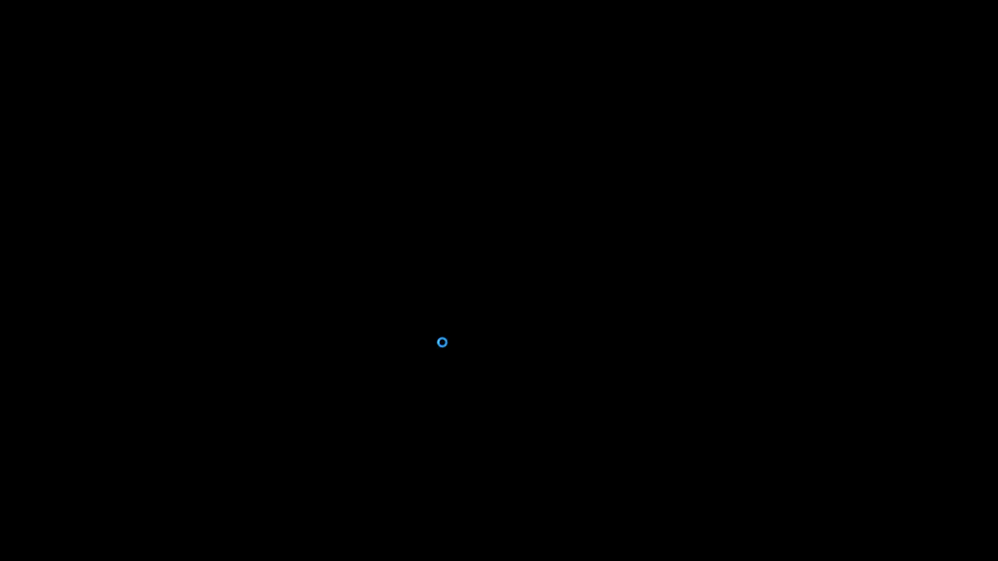
pyautogui.click(442, 347)
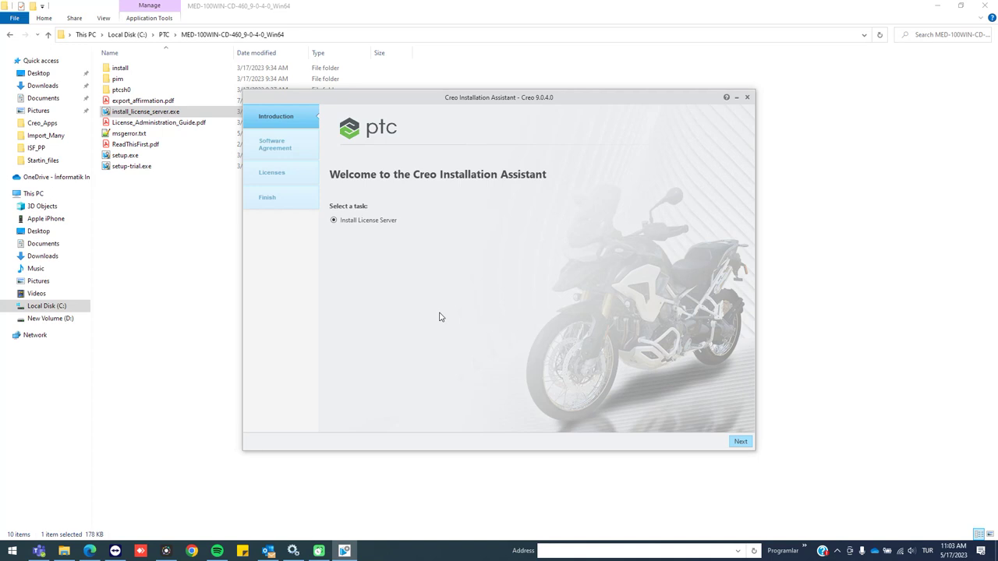
pyautogui.click(741, 441)
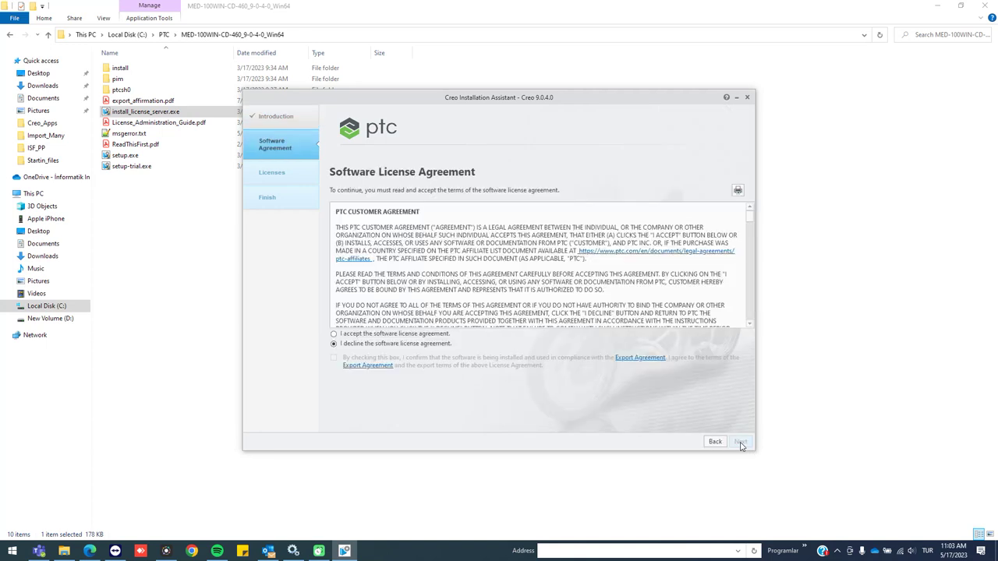
# Accept the license and export agreements, then browse for a server license file
pyautogui.click(366, 335)
pyautogui.click(333, 357)
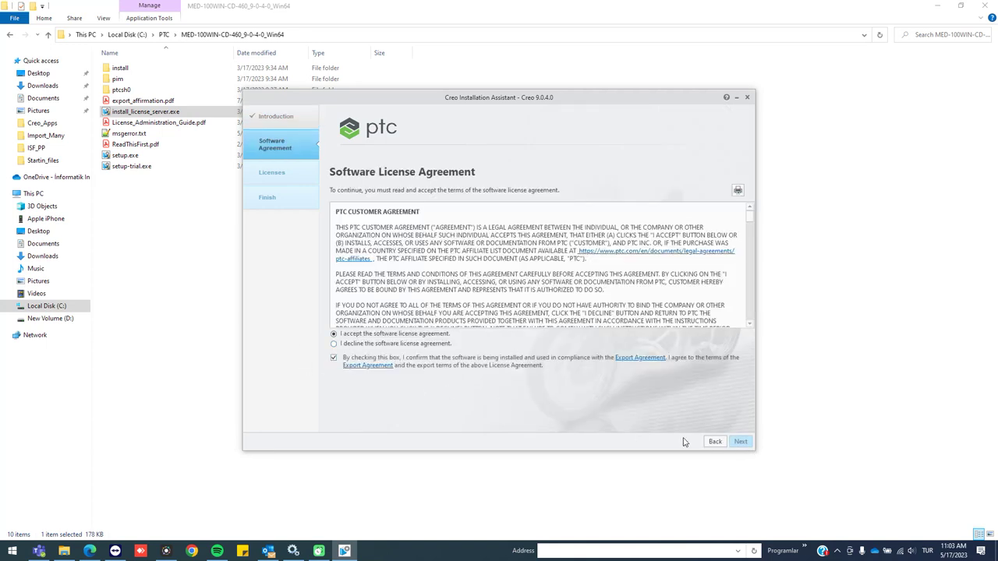
pyautogui.click(740, 442)
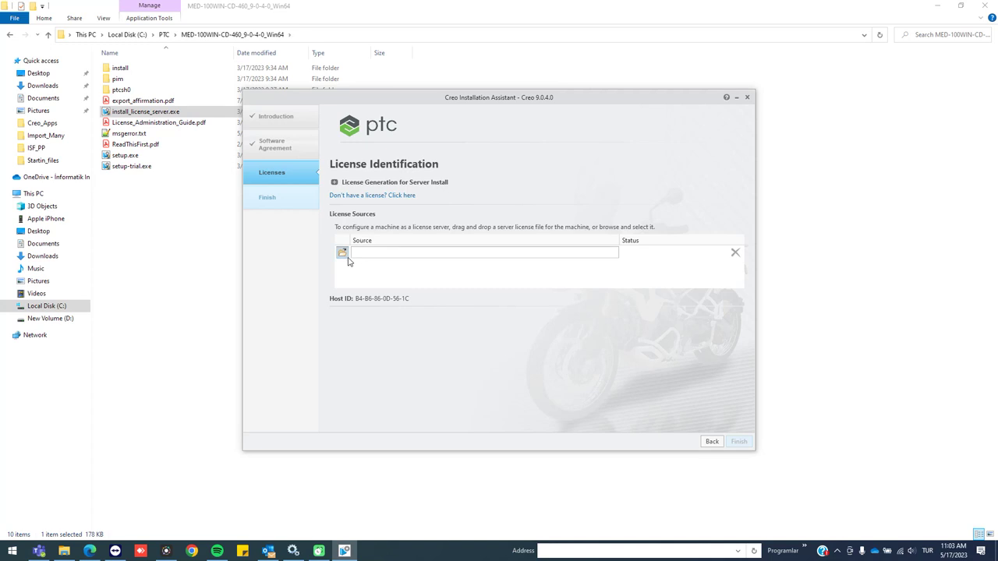
pyautogui.click(342, 252)
pyautogui.moveTo(475, 86); pyautogui.dragTo(257, 11)
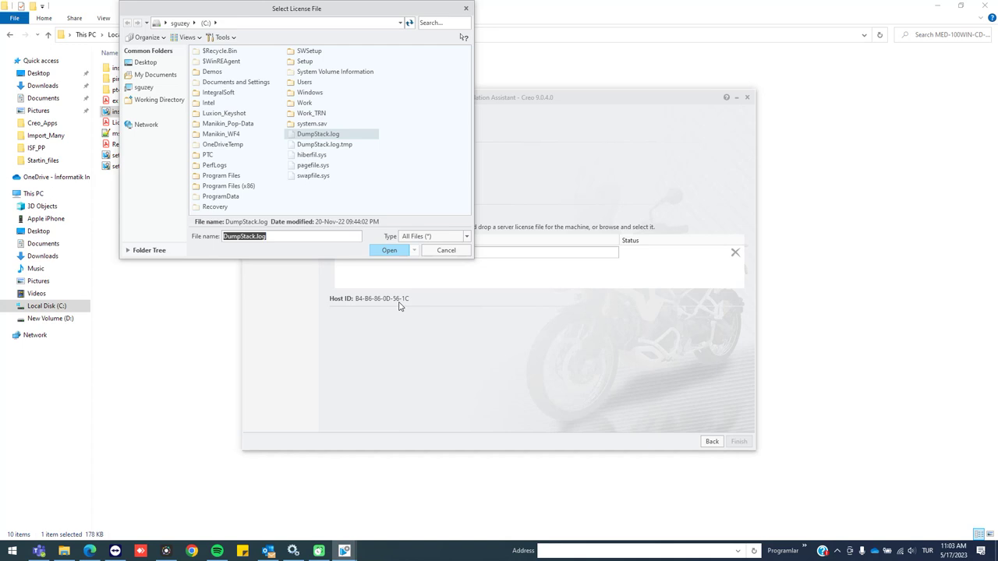
# Pick the first lm_ license file in C:\PTC\License and finish once it shows Available
pyautogui.doubleClick(215, 155)
pyautogui.doubleClick(225, 51)
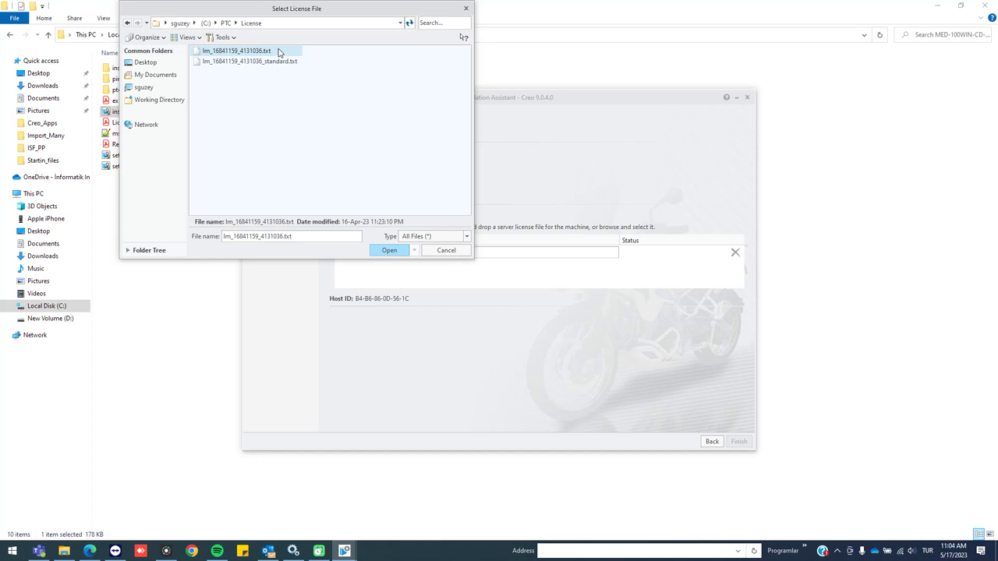
pyautogui.doubleClick(278, 53)
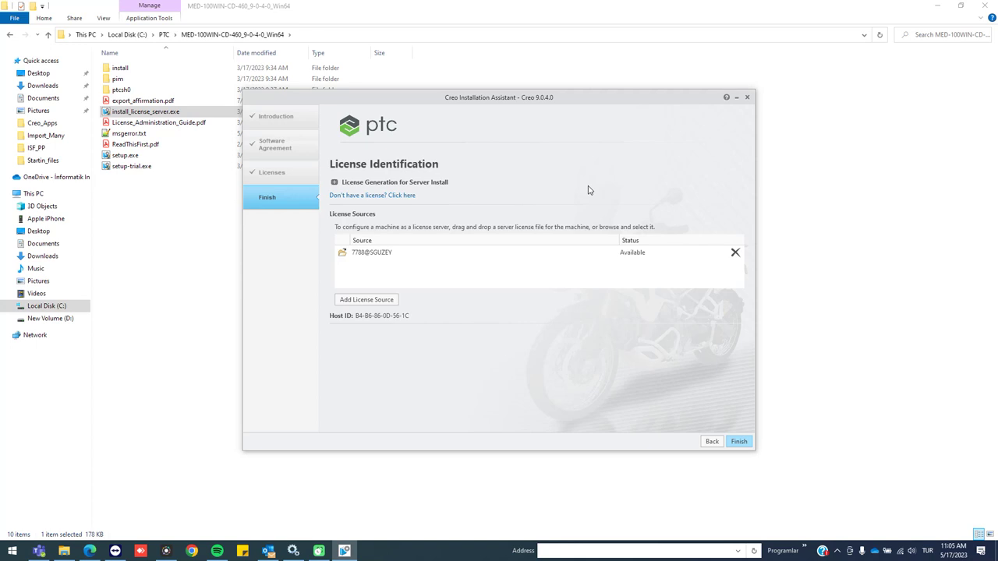
pyautogui.click(746, 444)
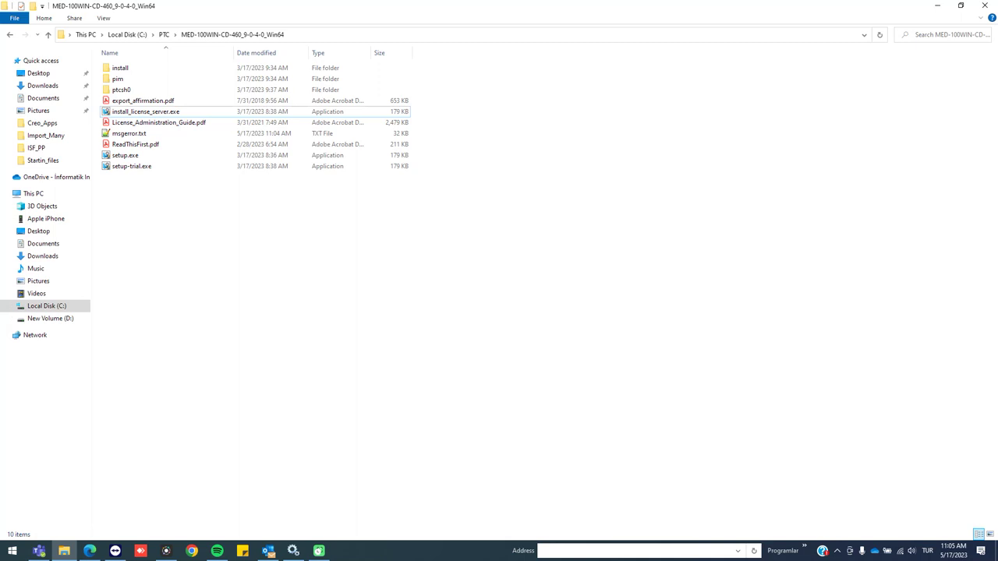
# Launch Windows Defender Firewall with Advanced Security via a 'firew' search and list Inbound Rules
pyautogui.click(12, 551)
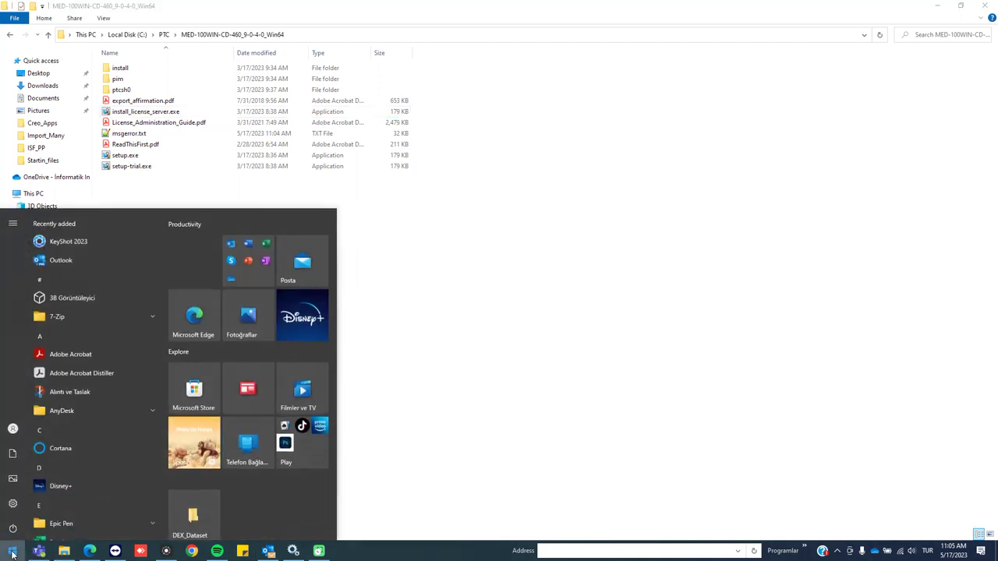
pyautogui.write('firew')
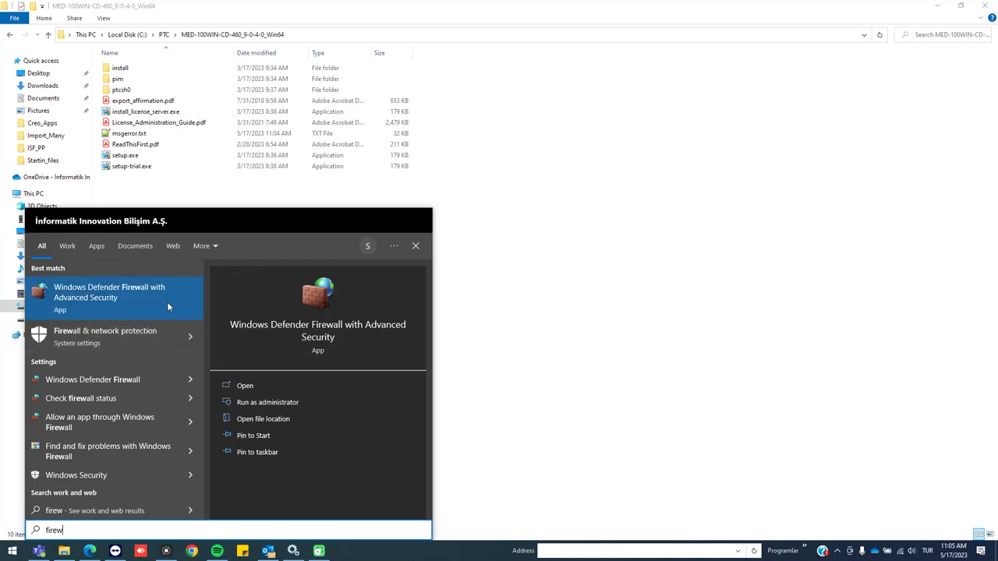
pyautogui.click(128, 311)
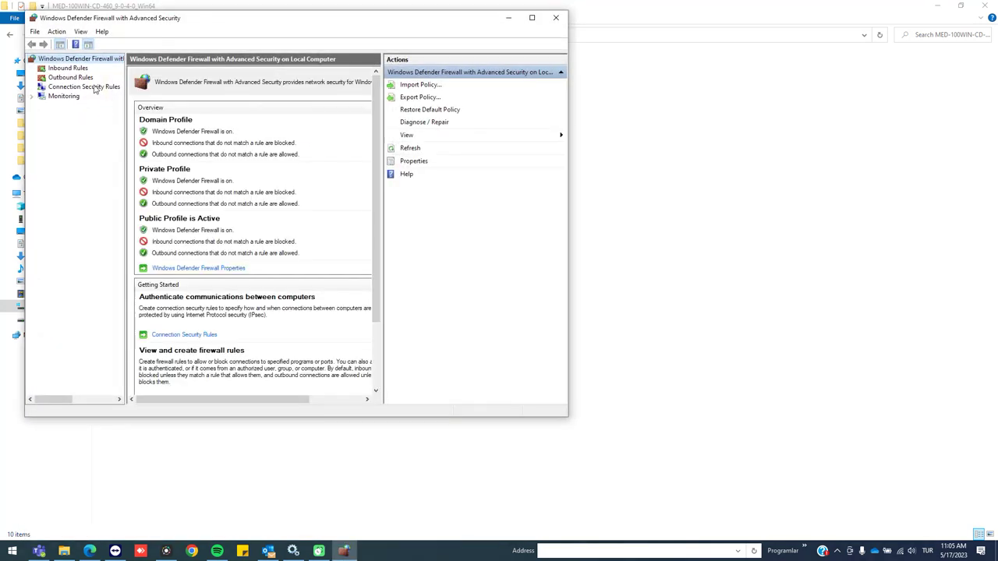
pyautogui.click(68, 69)
pyautogui.click(76, 78)
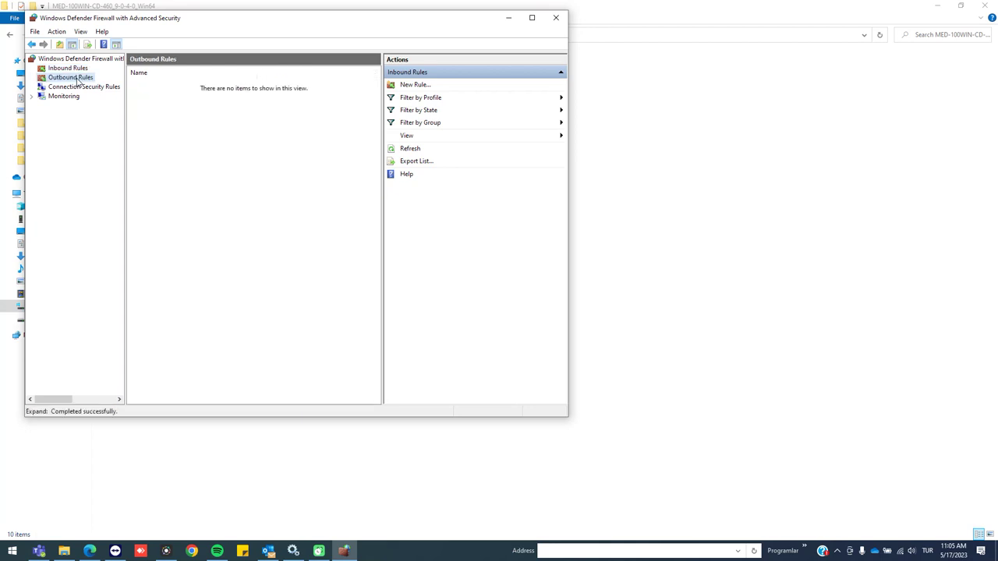
pyautogui.click(79, 70)
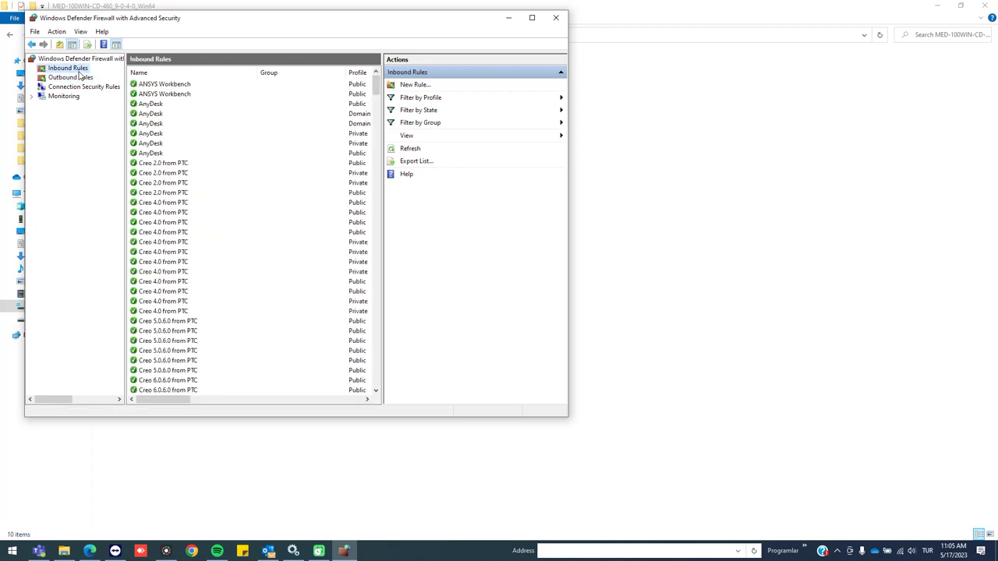
# Create an inbound port rule '7788' allowing TCP local port 7788
pyautogui.click(419, 86)
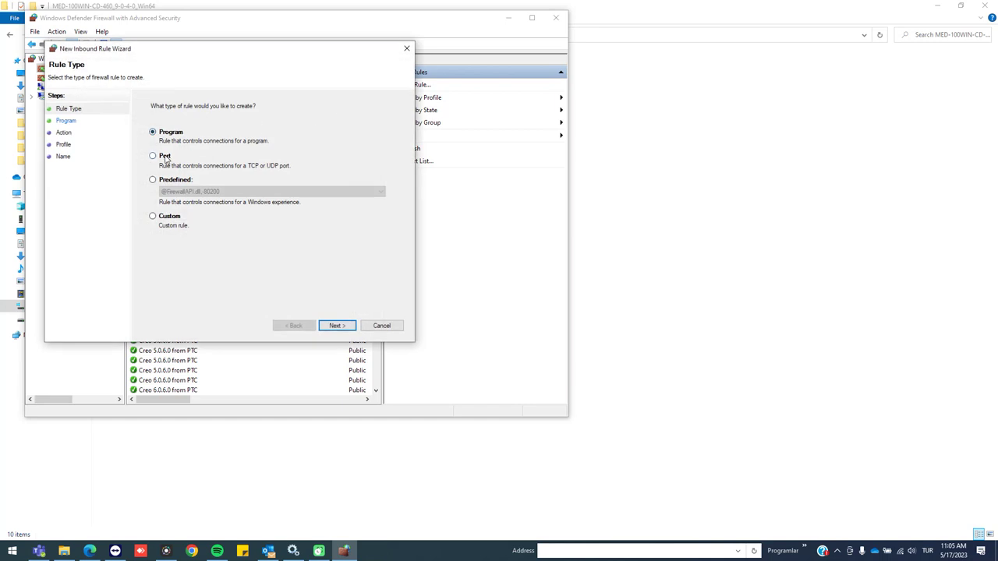
pyautogui.click(163, 157)
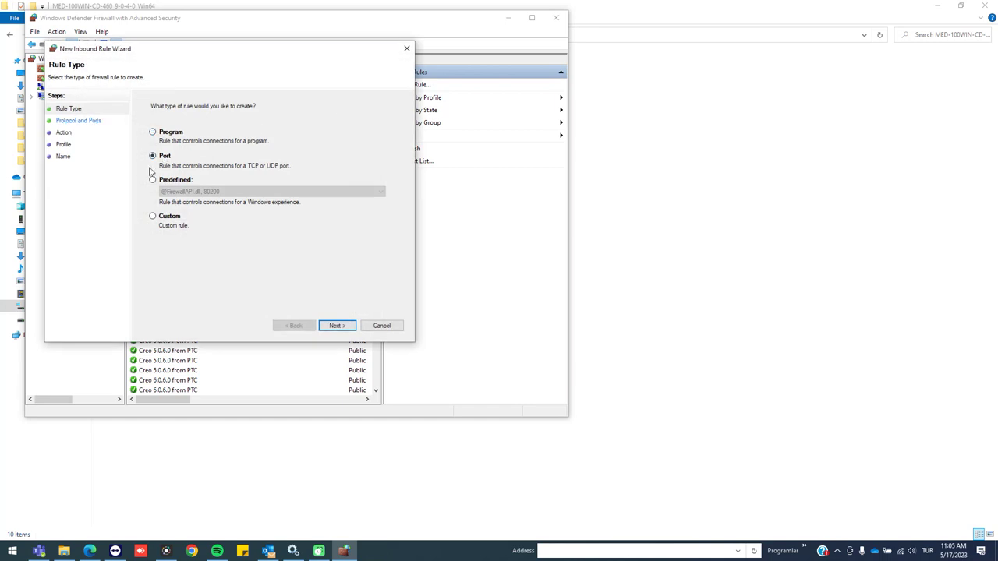
pyautogui.click(336, 327)
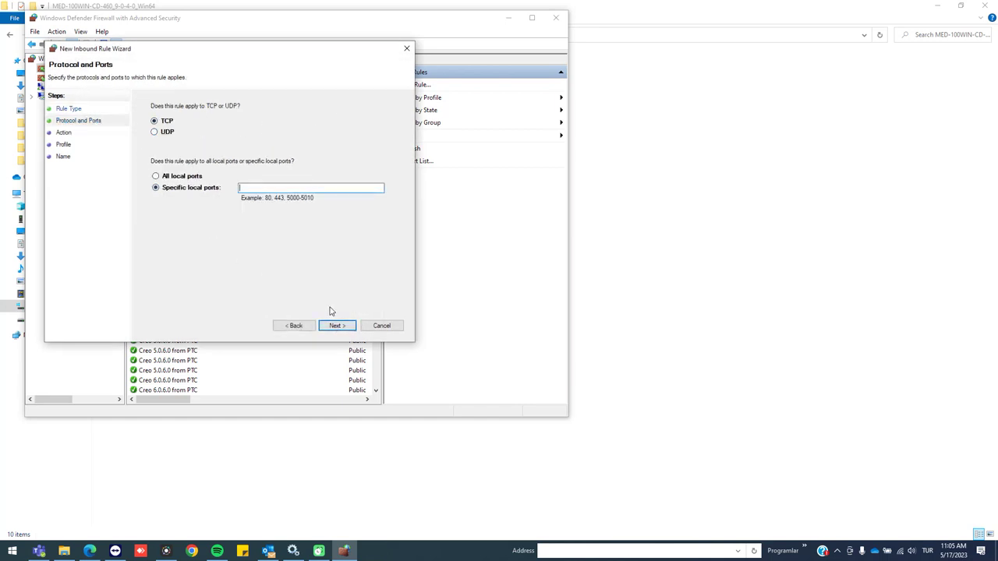
pyautogui.write('7788')
pyautogui.click(348, 328)
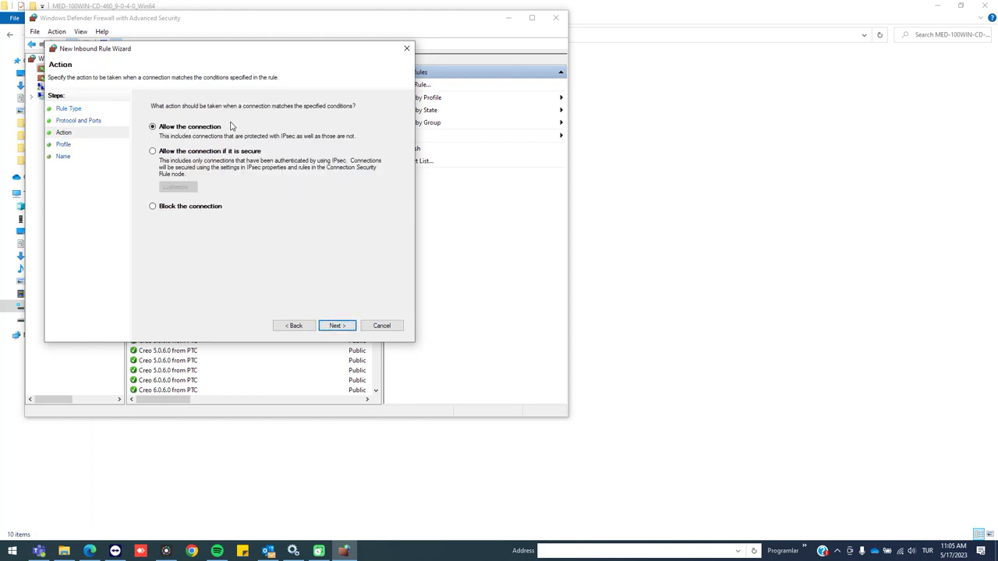
pyautogui.click(338, 327)
pyautogui.click(339, 329)
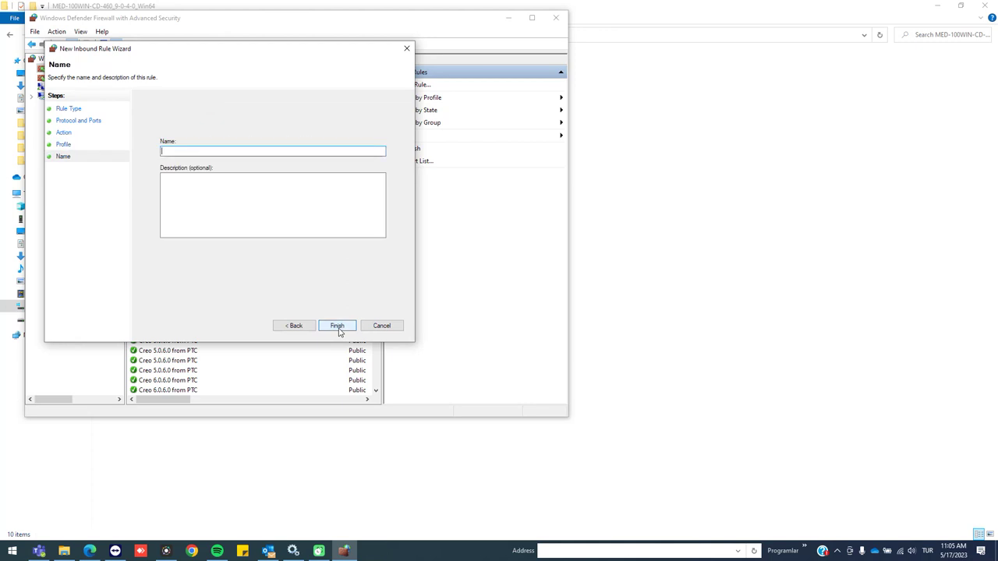
pyautogui.write('7788')
pyautogui.click(337, 326)
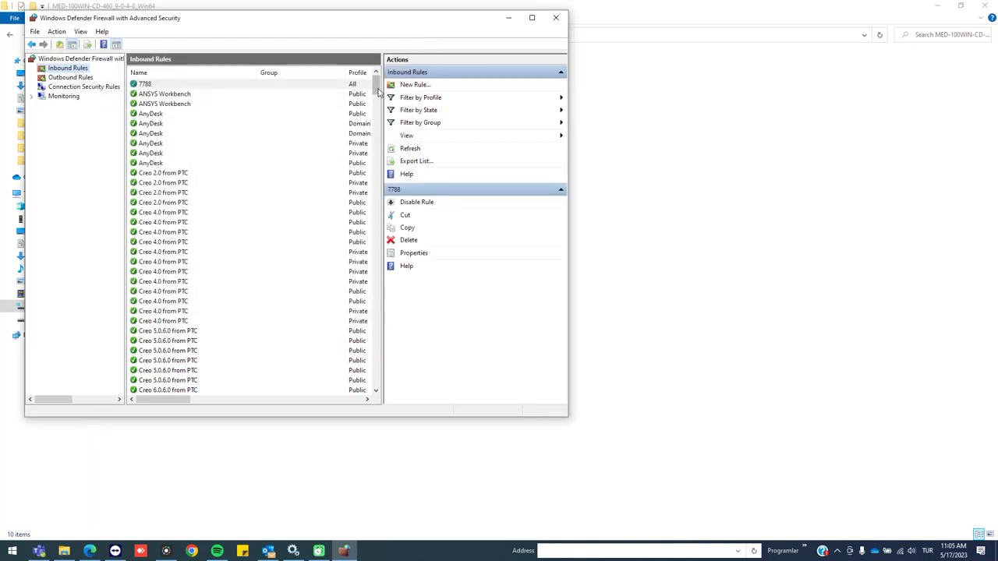
# Start a new program inbound rule and browse into C:\Program Files\PTC
pyautogui.click(405, 86)
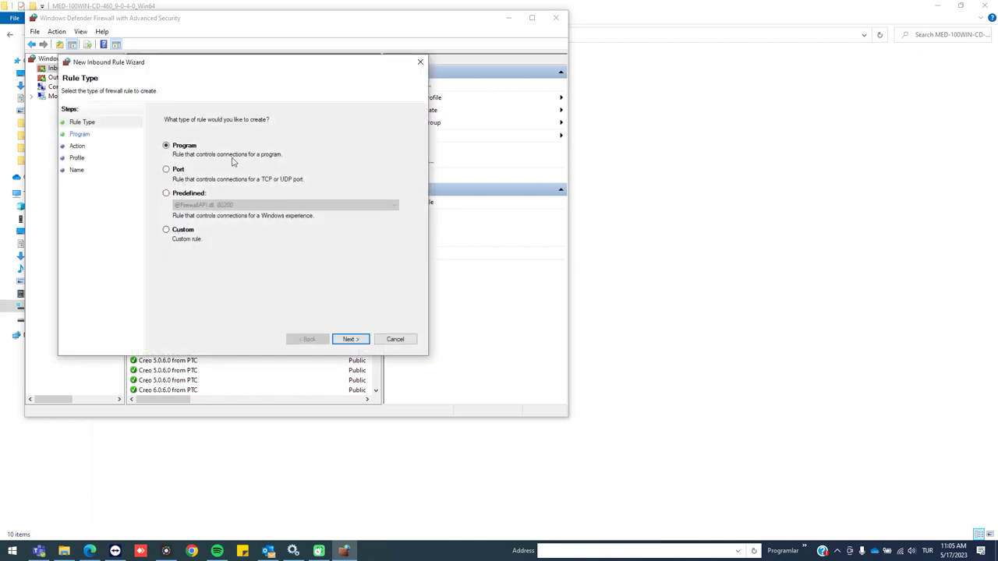
pyautogui.click(350, 339)
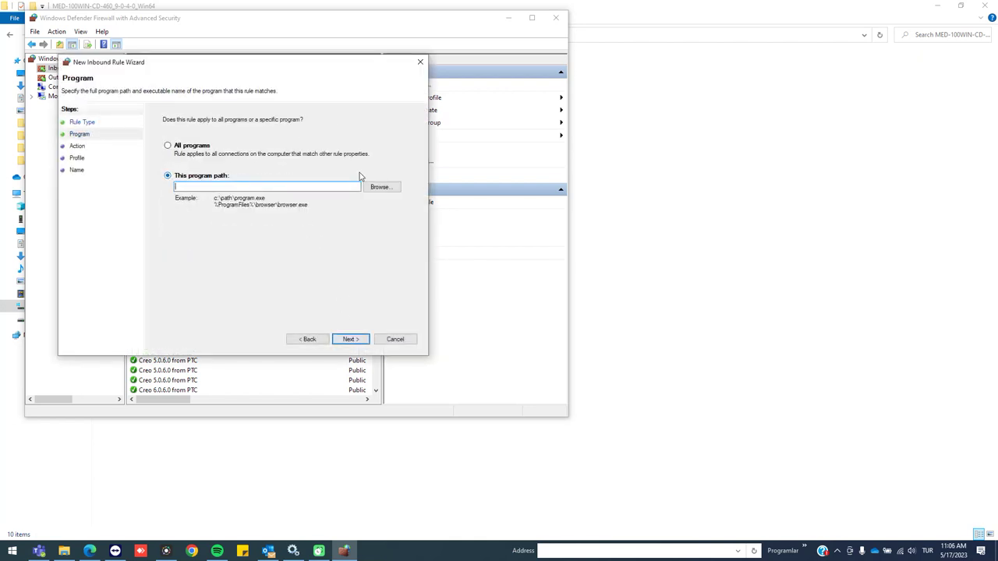
pyautogui.click(382, 188)
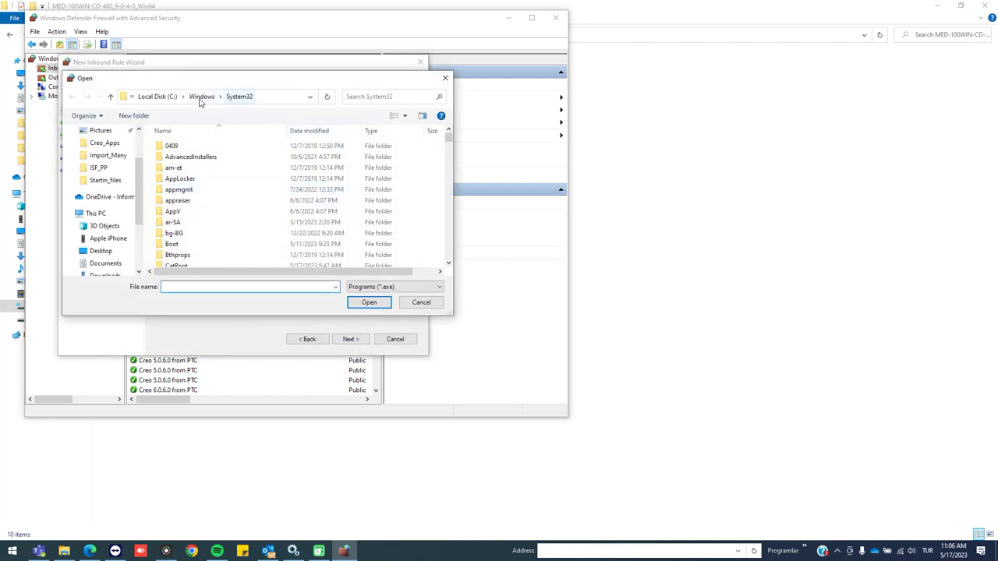
pyautogui.click(165, 97)
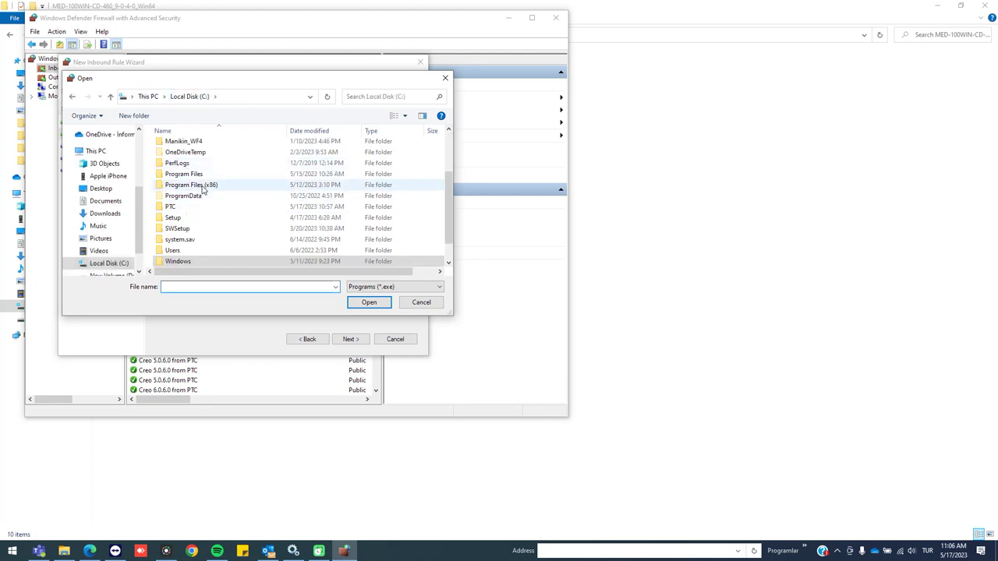
pyautogui.doubleClick(208, 174)
pyautogui.scroll(-3, 199, 226)
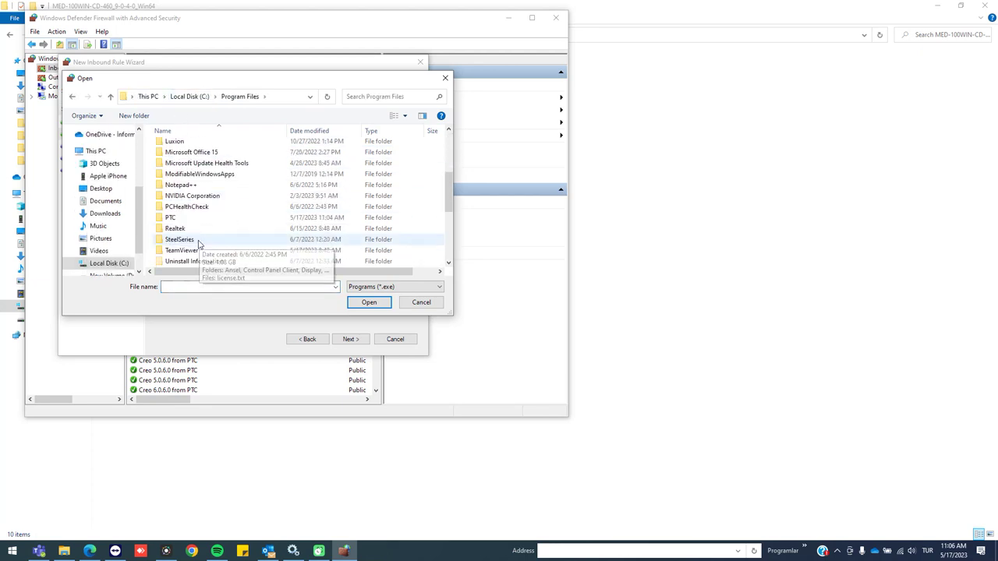
pyautogui.doubleClick(187, 224)
pyautogui.scroll(-3, 195, 187)
# Choose lmgrd.exe from FLEXnet Admin License Server\x86e_win64\obj as the rule's program
pyautogui.doubleClick(205, 223)
pyautogui.doubleClick(181, 146)
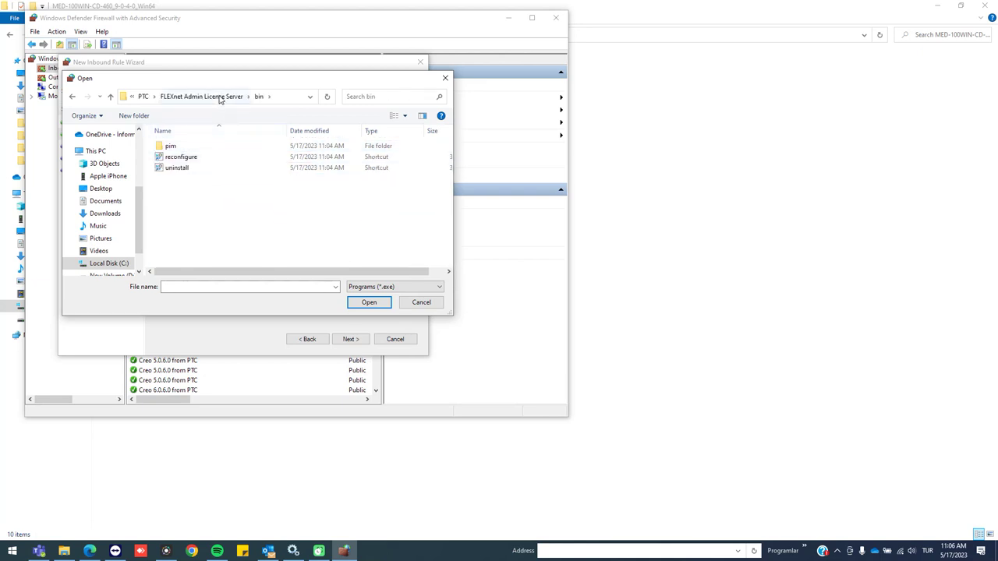
pyautogui.click(226, 97)
pyautogui.doubleClick(188, 257)
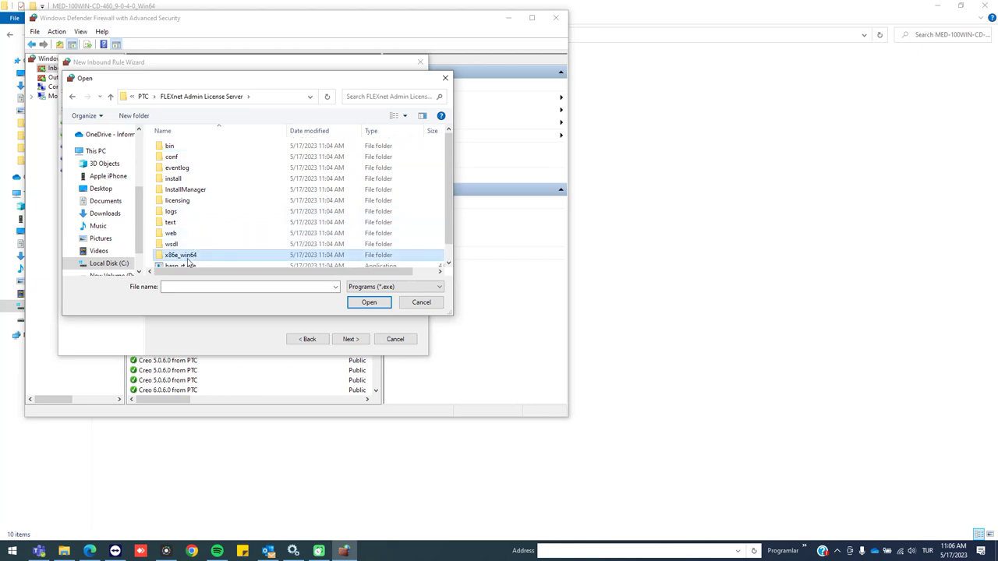
pyautogui.doubleClick(192, 146)
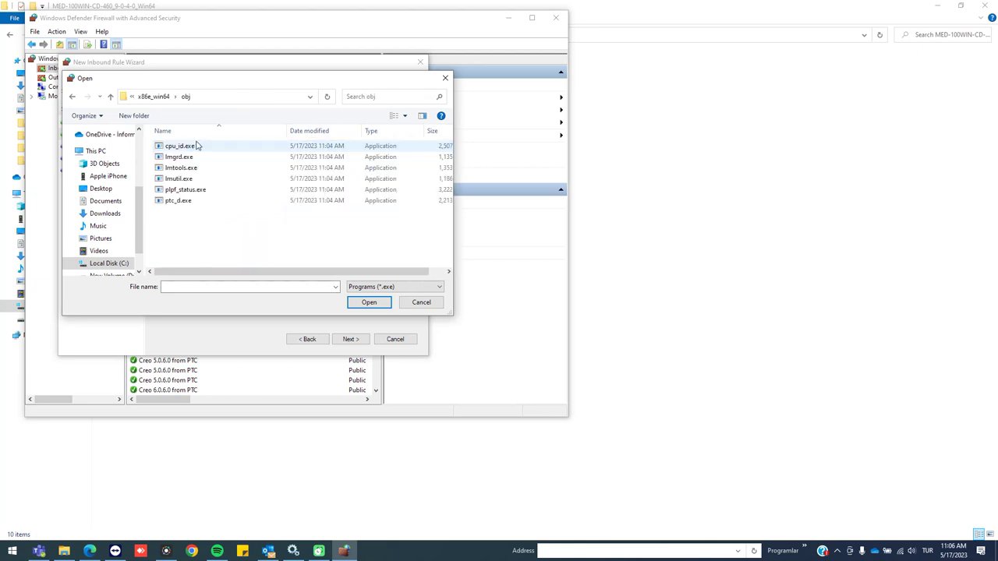
pyautogui.doubleClick(192, 158)
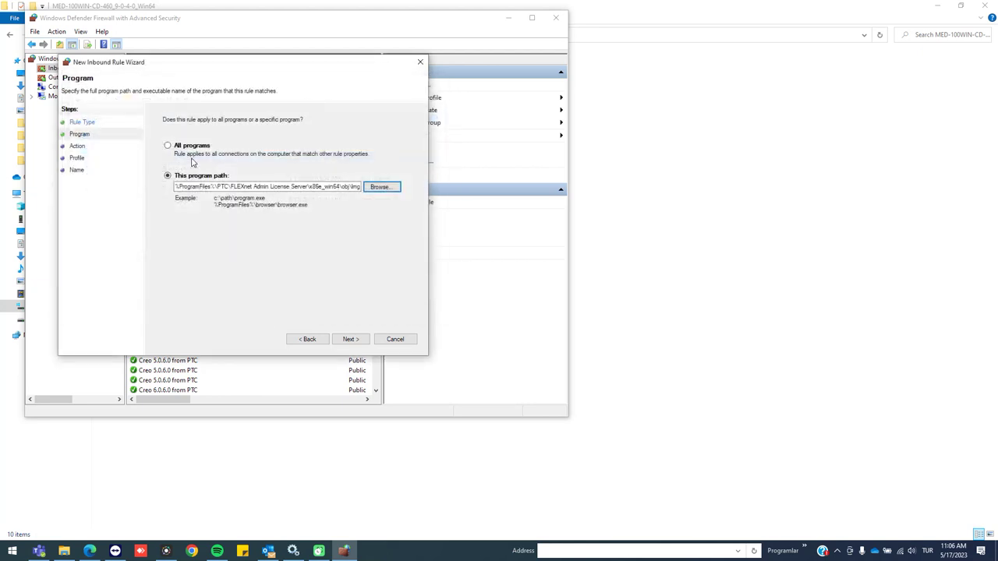
# Keep Allow the connection, name the rule lmgrd and finish it
pyautogui.click(348, 338)
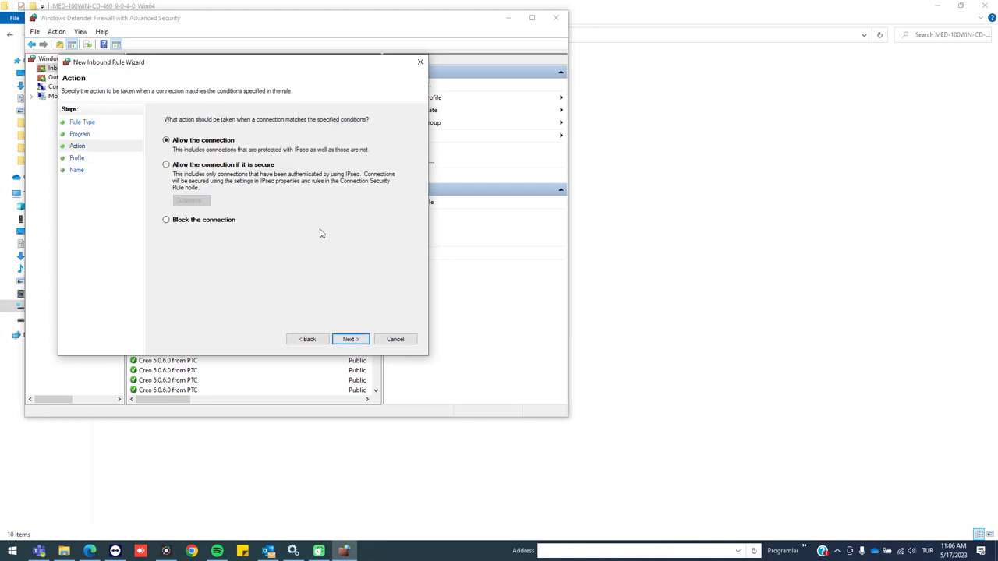
pyautogui.click(346, 339)
pyautogui.click(340, 339)
pyautogui.write('lmgrd')
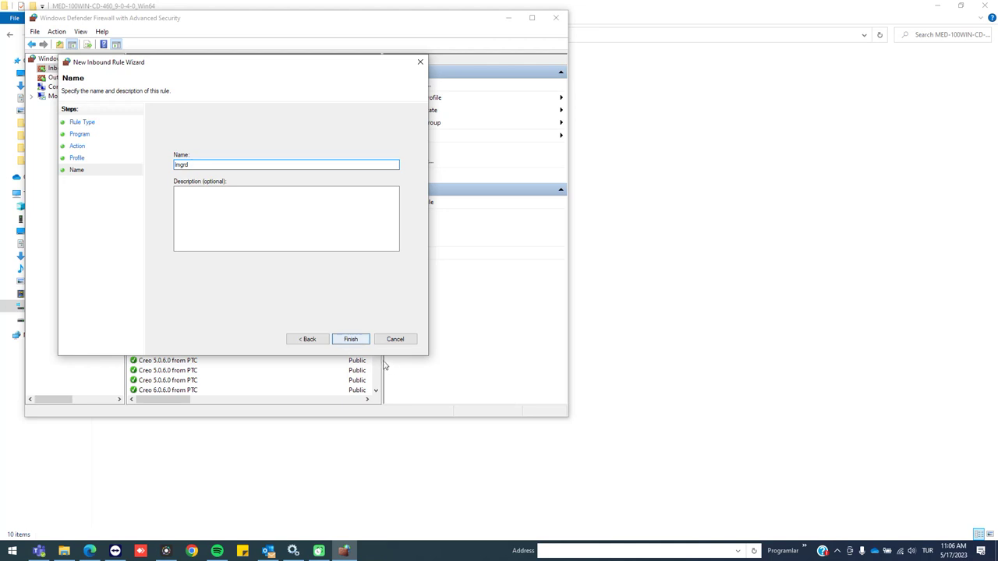
pyautogui.click(351, 339)
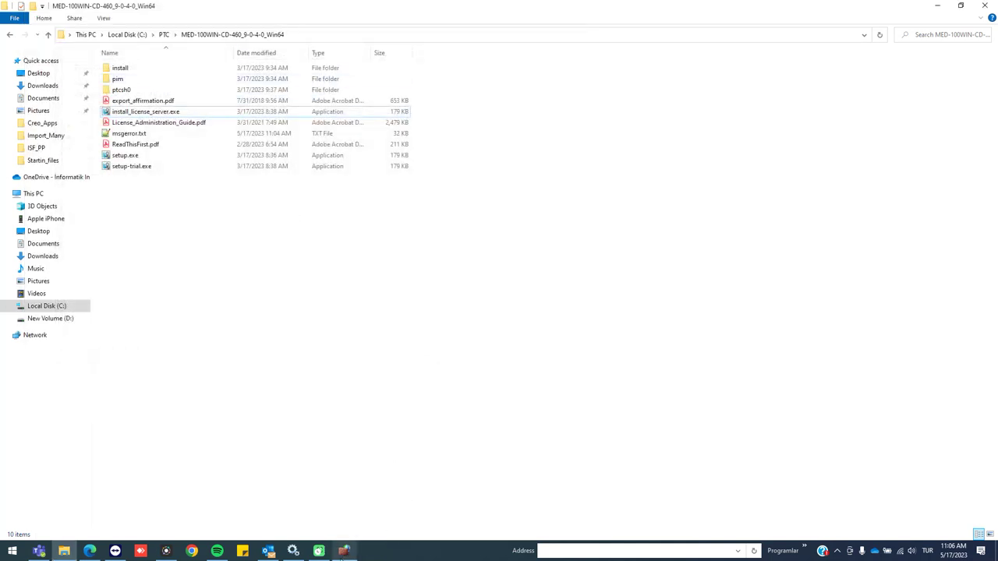
# Set up a new inbound program rule for ptc_d.exe that allows the connection
pyautogui.click(415, 85)
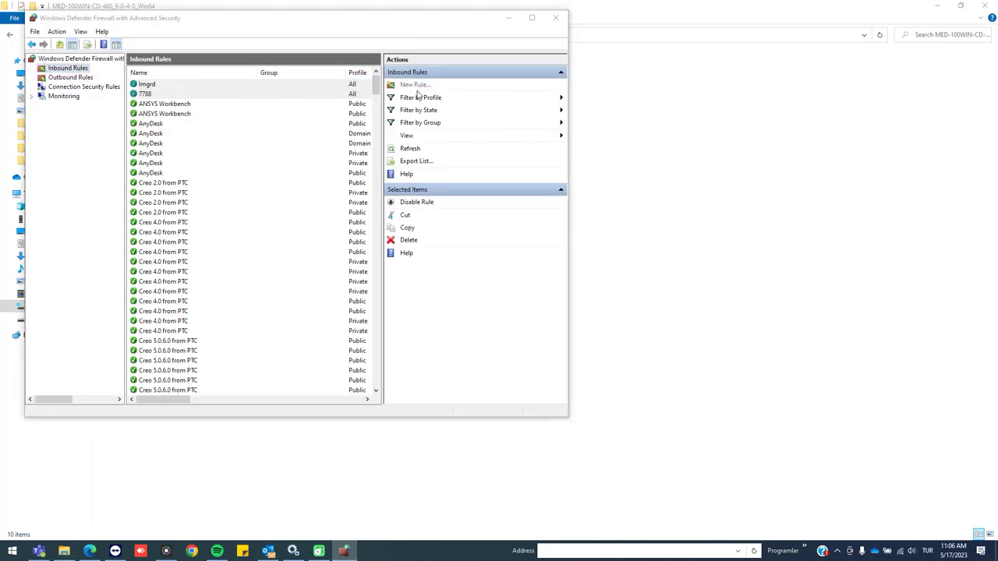
pyautogui.click(364, 352)
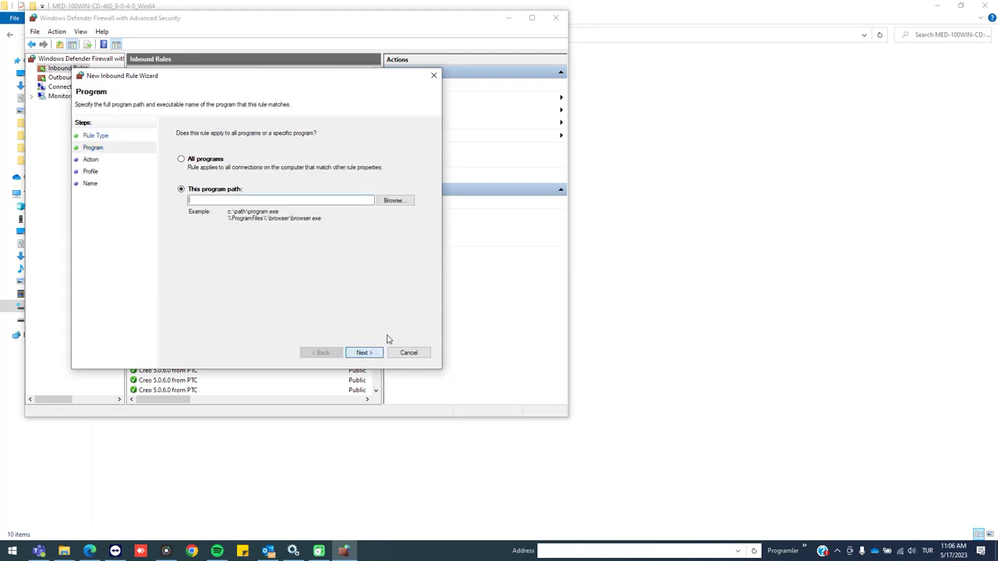
pyautogui.click(393, 201)
pyautogui.doubleClick(234, 213)
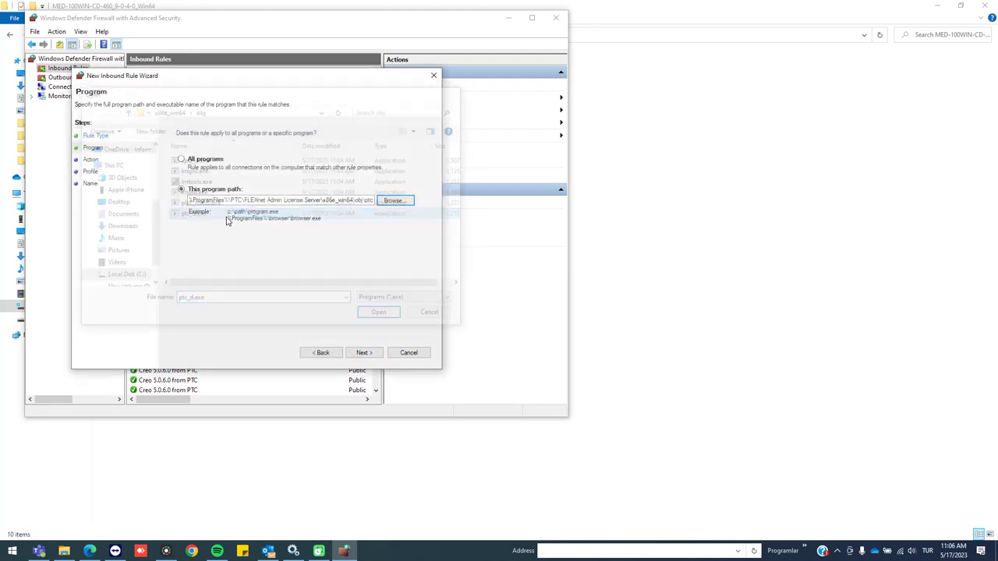
pyautogui.click(376, 356)
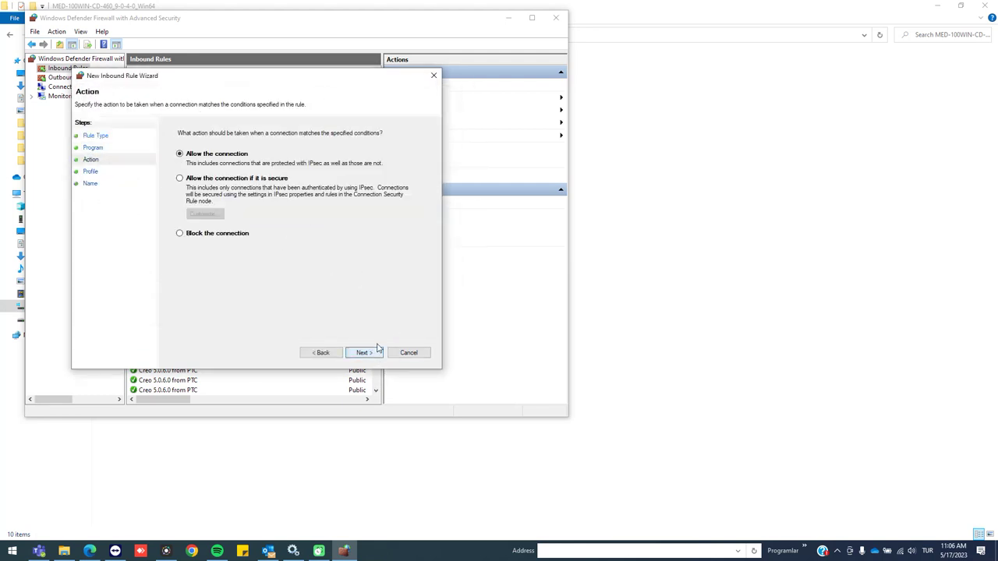
pyautogui.click(378, 353)
pyautogui.click(366, 352)
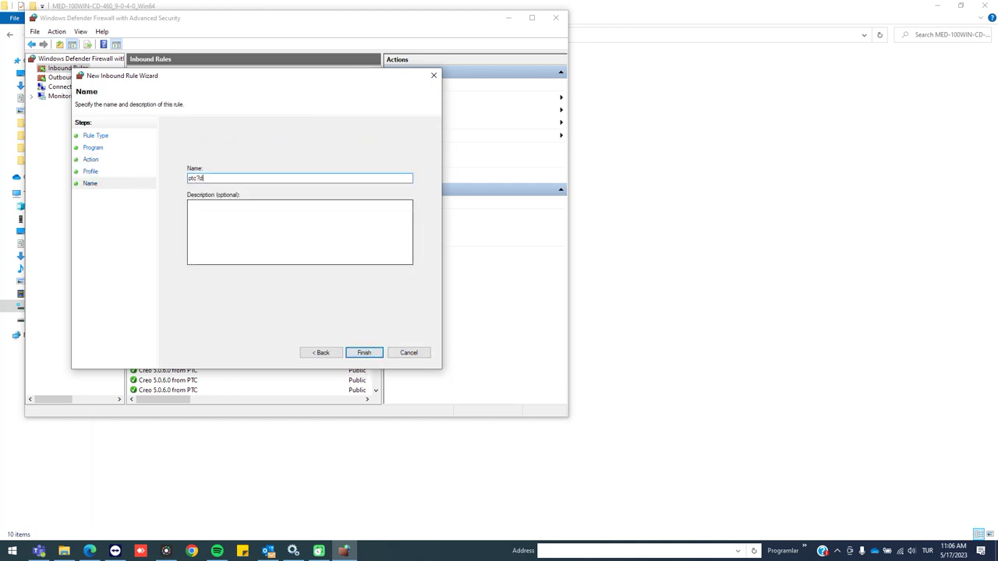
# Finish the ptc_d inbound rule and display the Outbound Rules list
pyautogui.hotkey('alt', 'Tab')
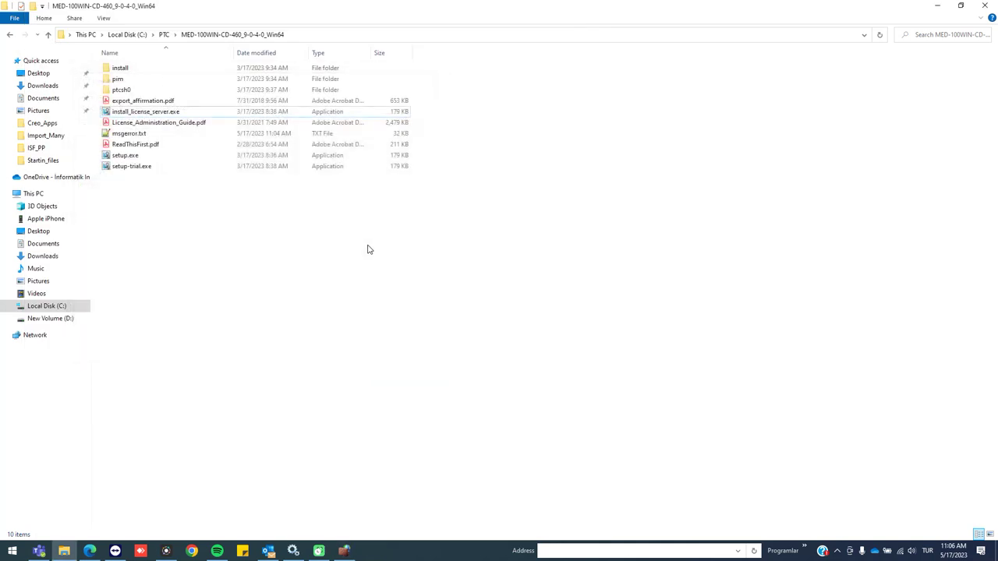
pyautogui.click(344, 551)
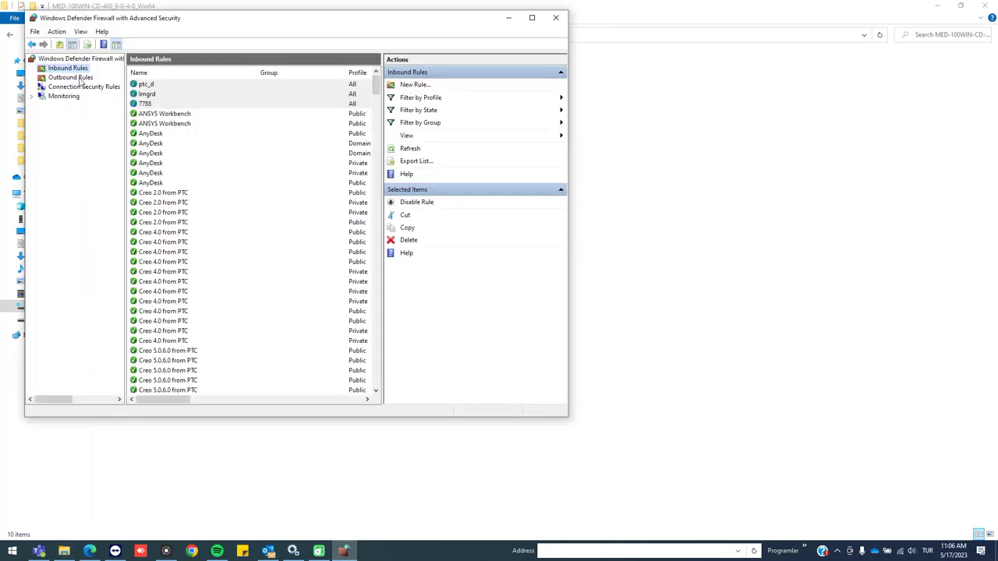
pyautogui.click(70, 77)
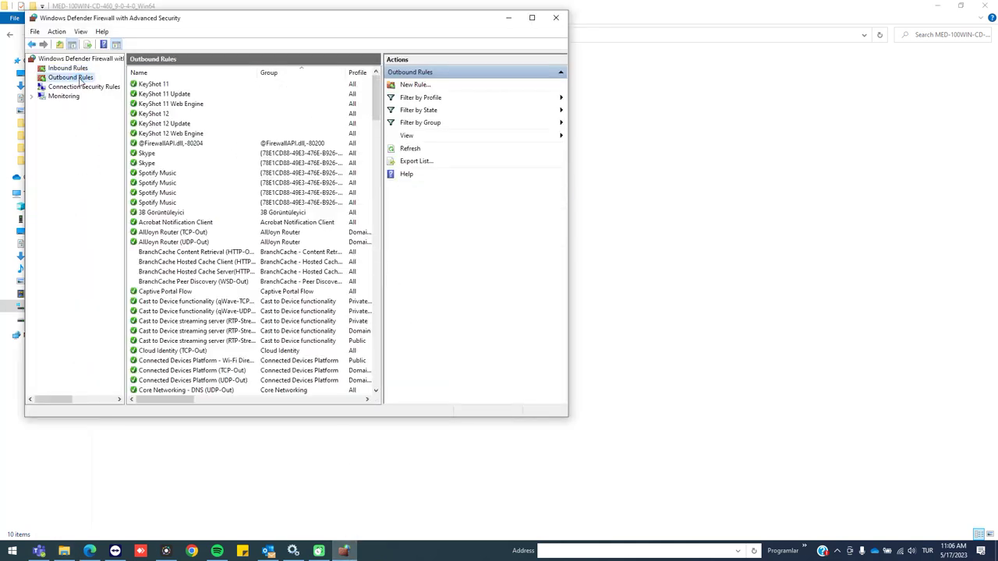
# Create an outbound port rule '7788' allowing TCP remote port 7788 on all profiles
pyautogui.click(427, 85)
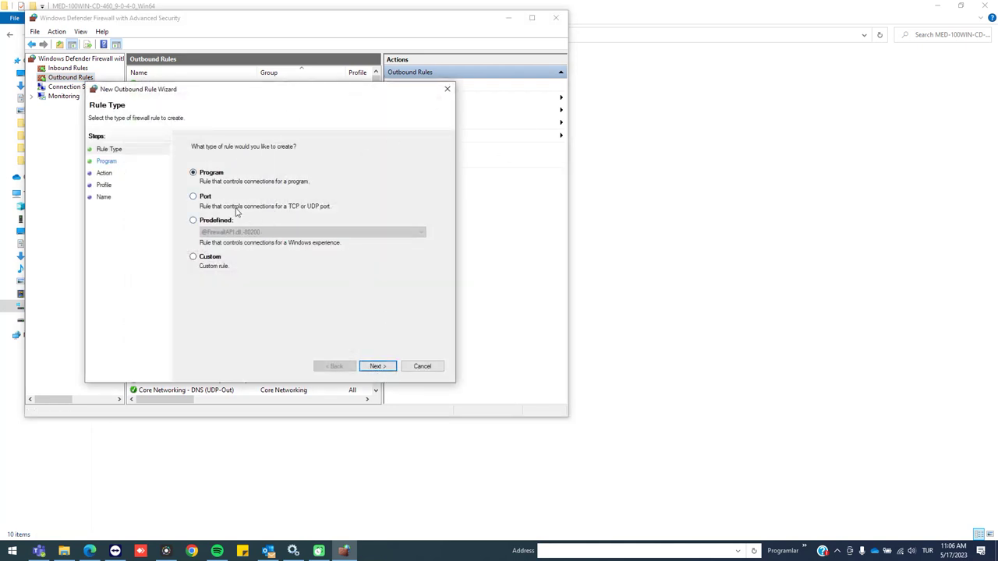
pyautogui.click(193, 196)
pyautogui.click(380, 365)
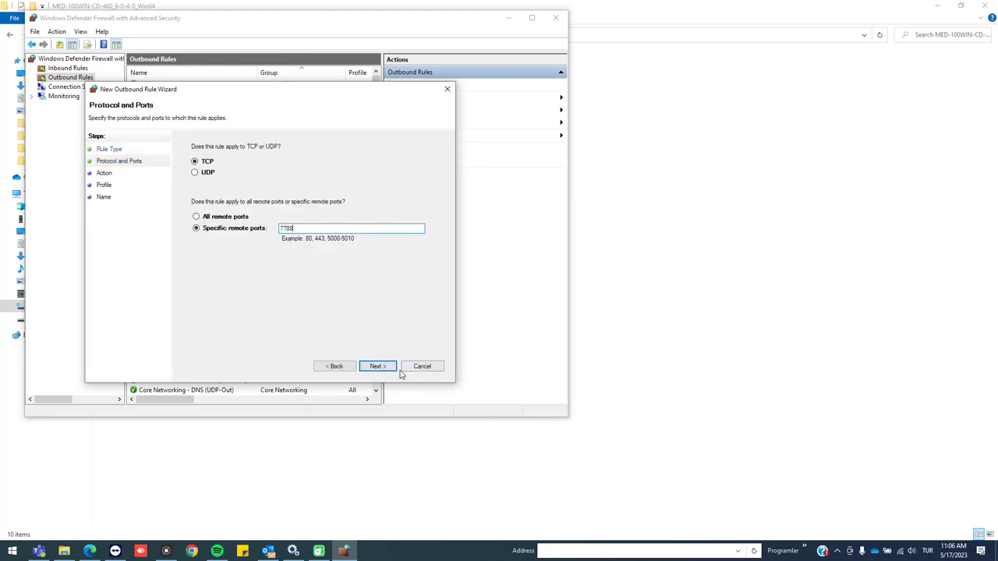
pyautogui.click(379, 366)
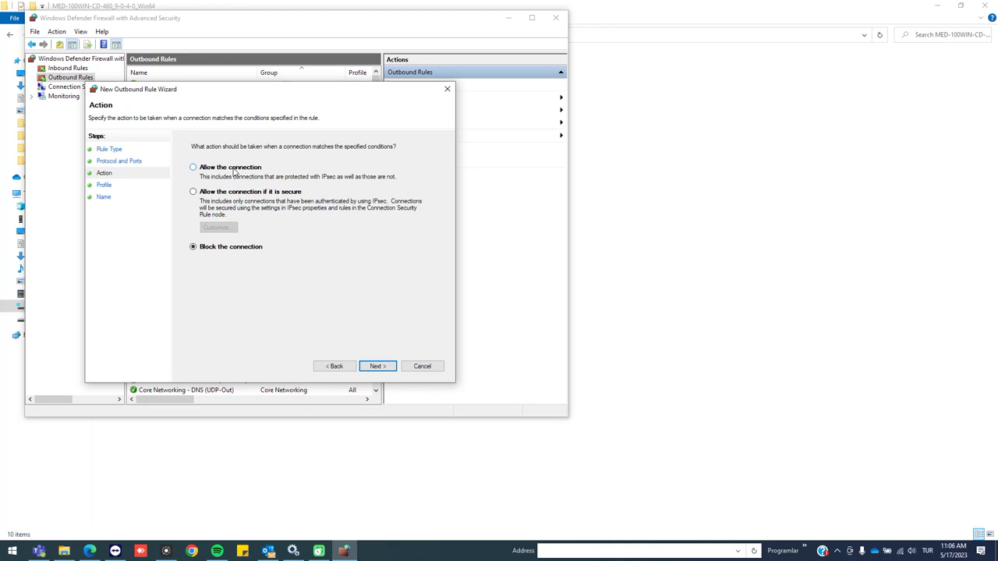
pyautogui.click(379, 366)
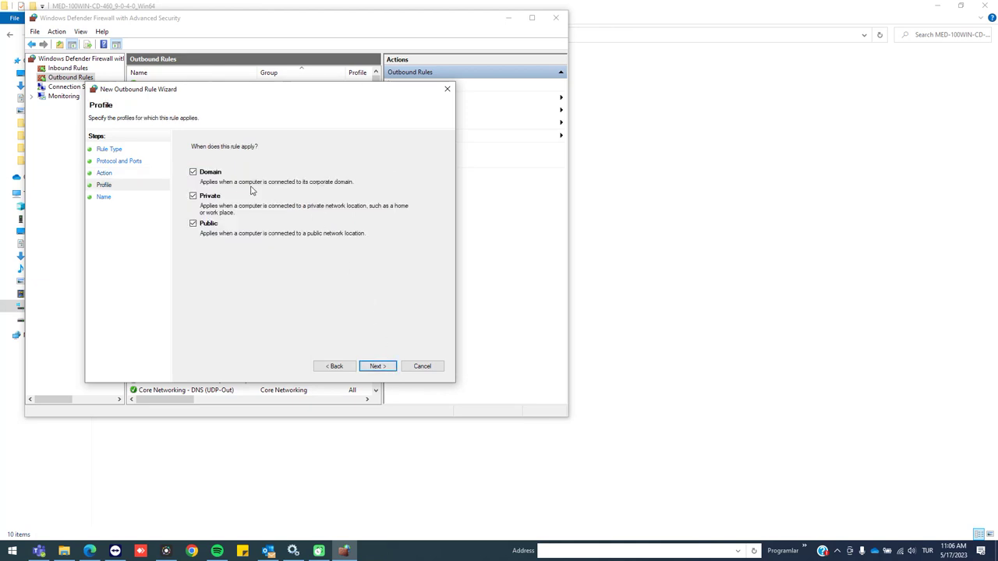
pyautogui.click(375, 366)
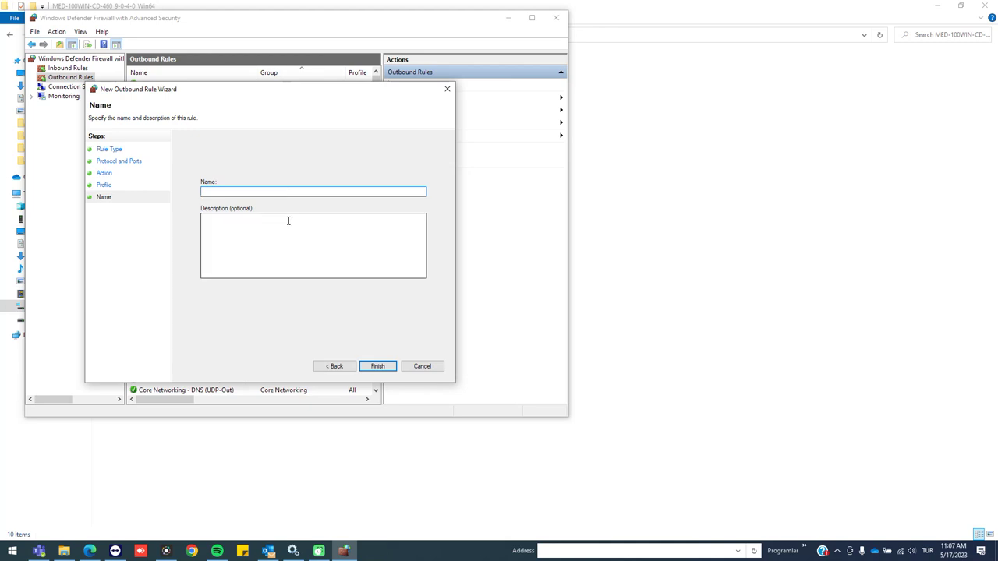
pyautogui.write('7788')
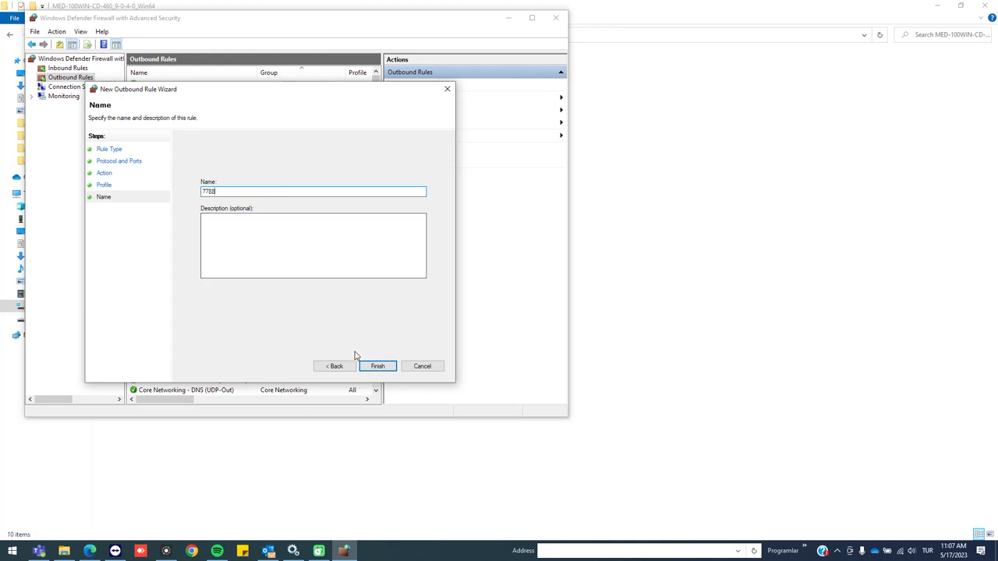
pyautogui.click(374, 366)
# Create an outbound program rule 'lmgrd' that allows connections for lmgrd.exe
pyautogui.click(417, 85)
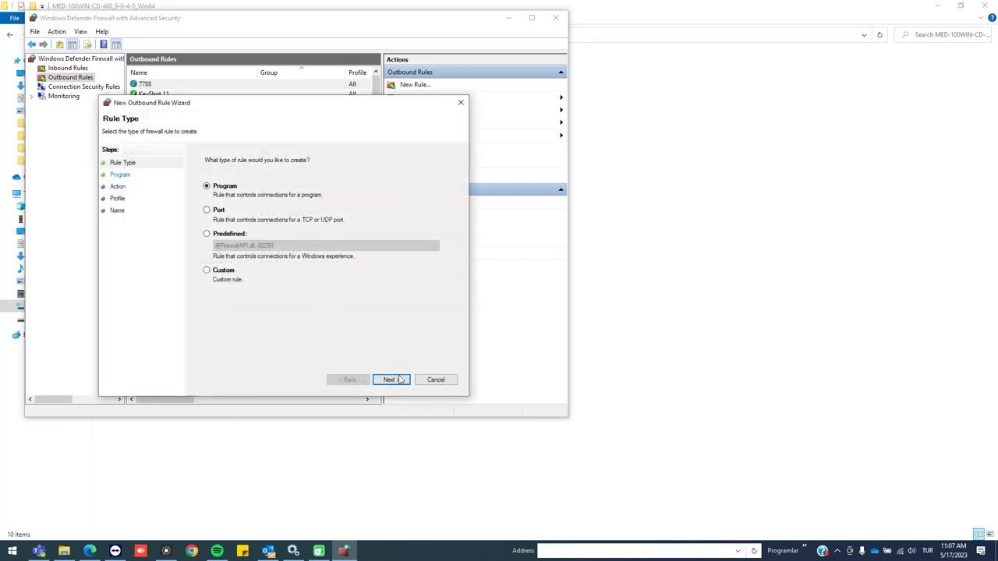
pyautogui.click(399, 379)
pyautogui.click(433, 229)
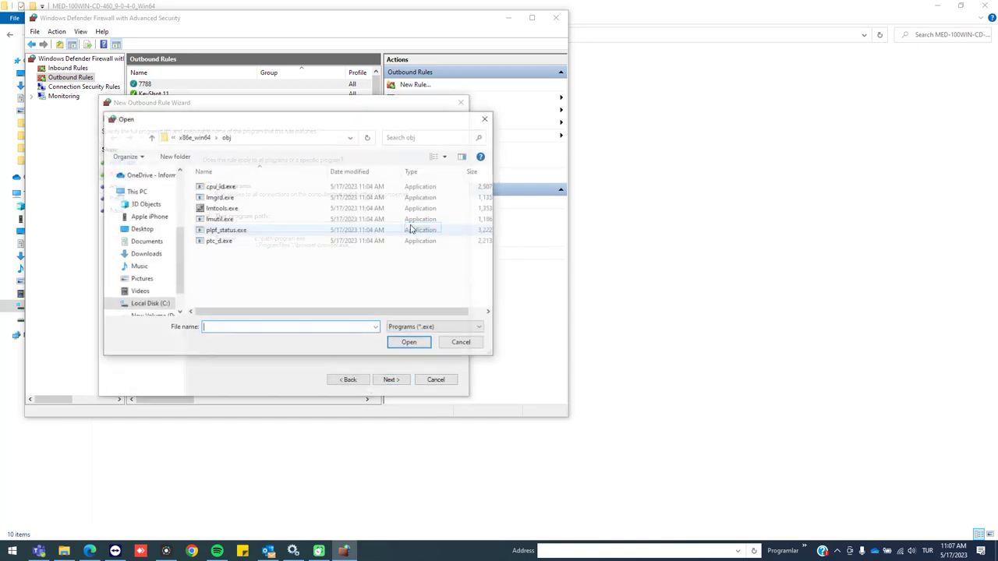
pyautogui.doubleClick(242, 197)
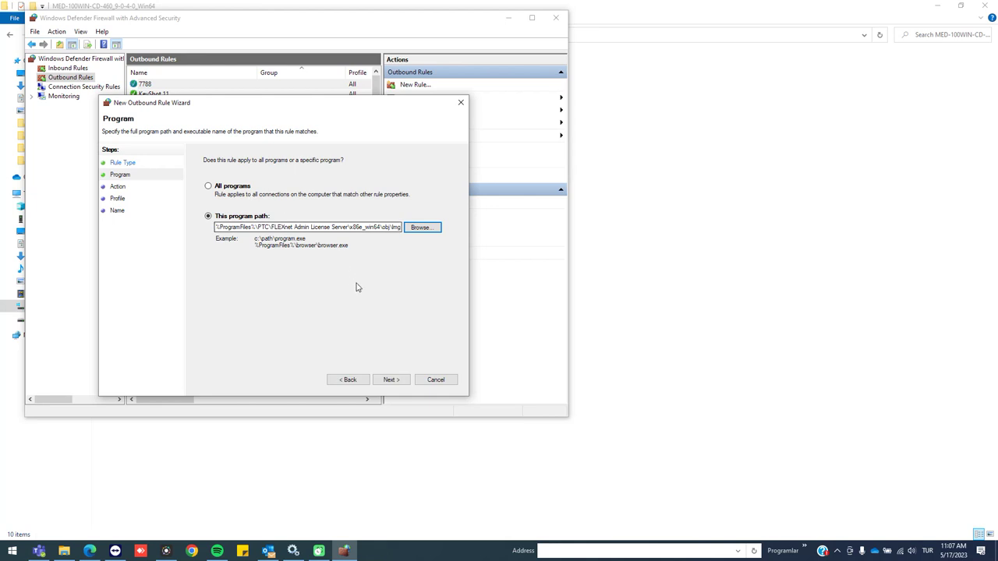
pyautogui.click(391, 380)
pyautogui.click(251, 181)
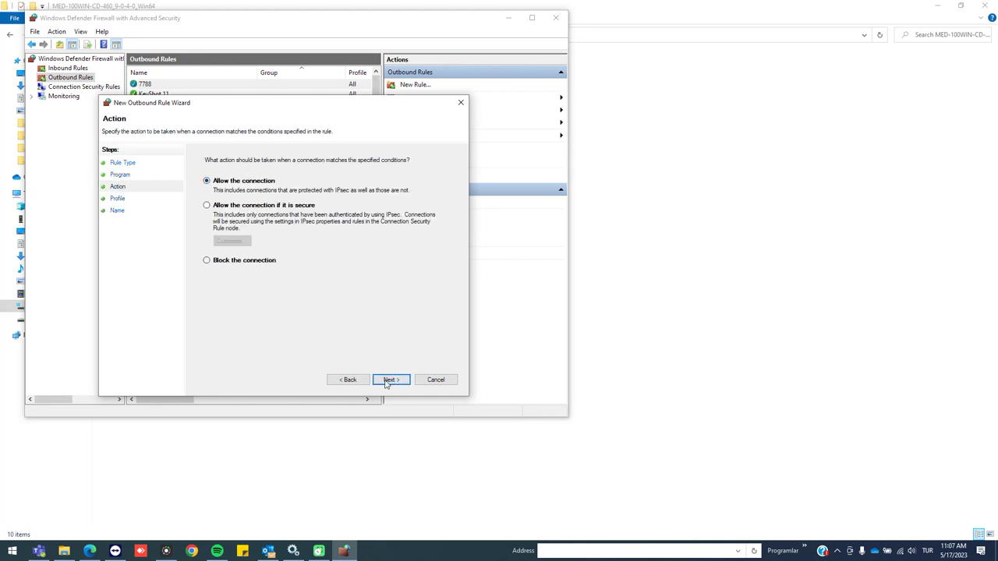
pyautogui.click(390, 380)
pyautogui.click(390, 380)
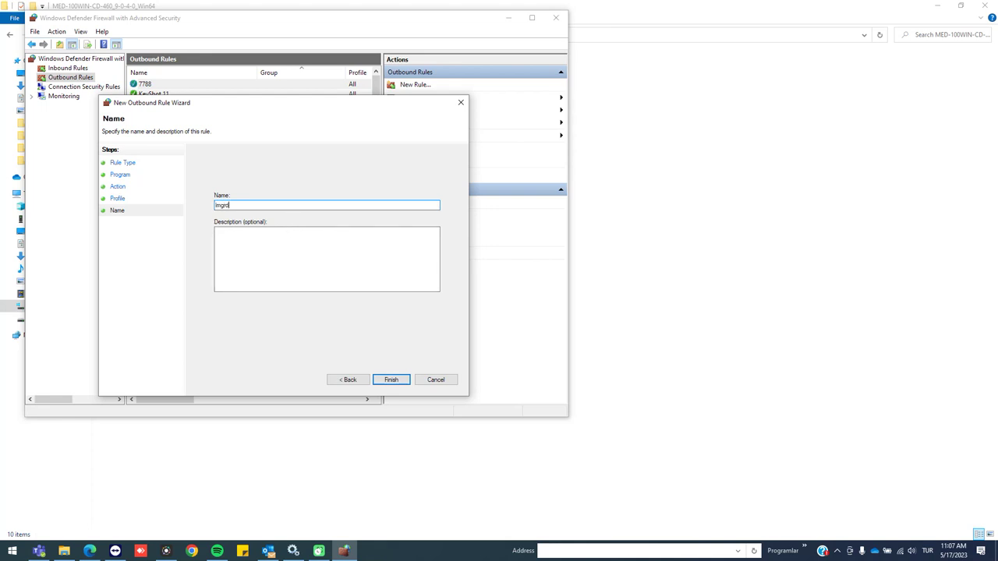
pyautogui.click(390, 379)
pyautogui.click(352, 552)
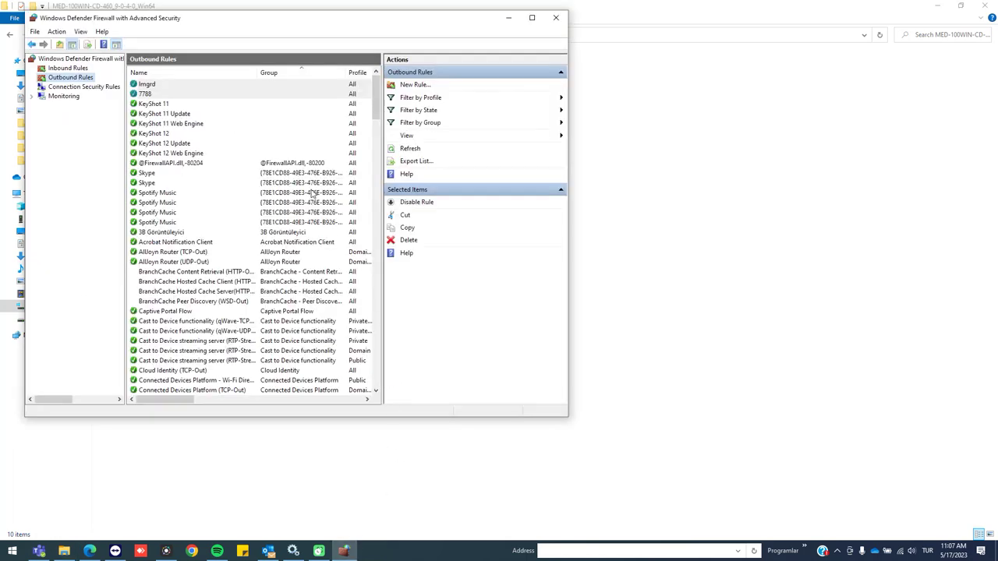
# Create an outbound program rule 'ptc_d' that allows connections for ptc_d.exe
pyautogui.click(412, 86)
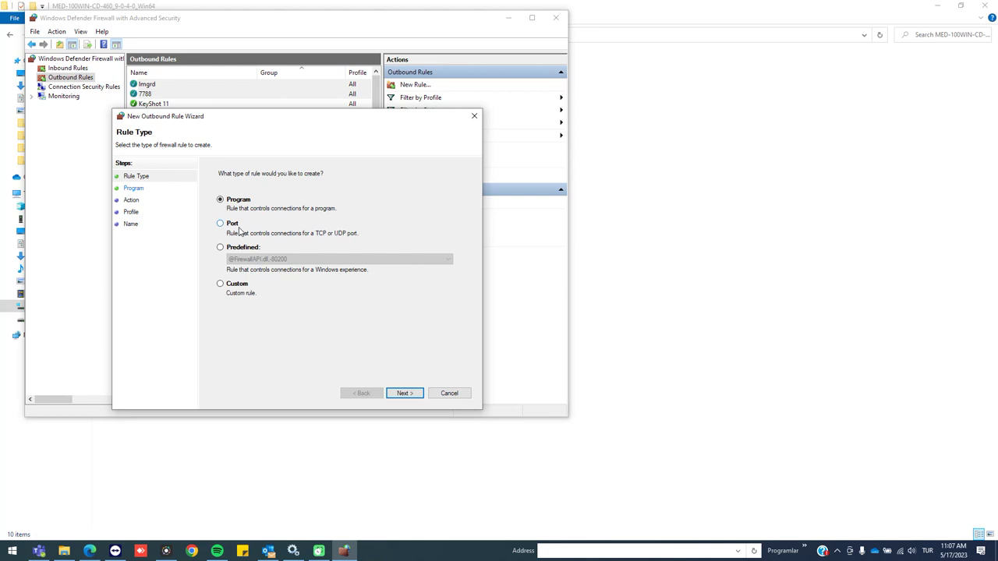
pyautogui.click(404, 392)
pyautogui.click(437, 243)
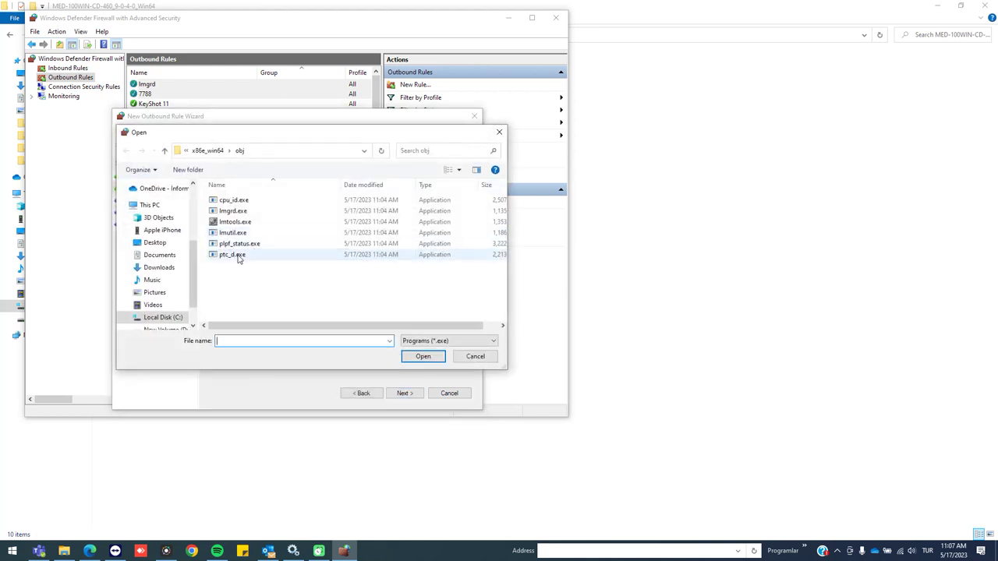
pyautogui.doubleClick(236, 255)
pyautogui.click(404, 393)
pyautogui.click(254, 195)
pyautogui.click(397, 393)
pyautogui.click(401, 393)
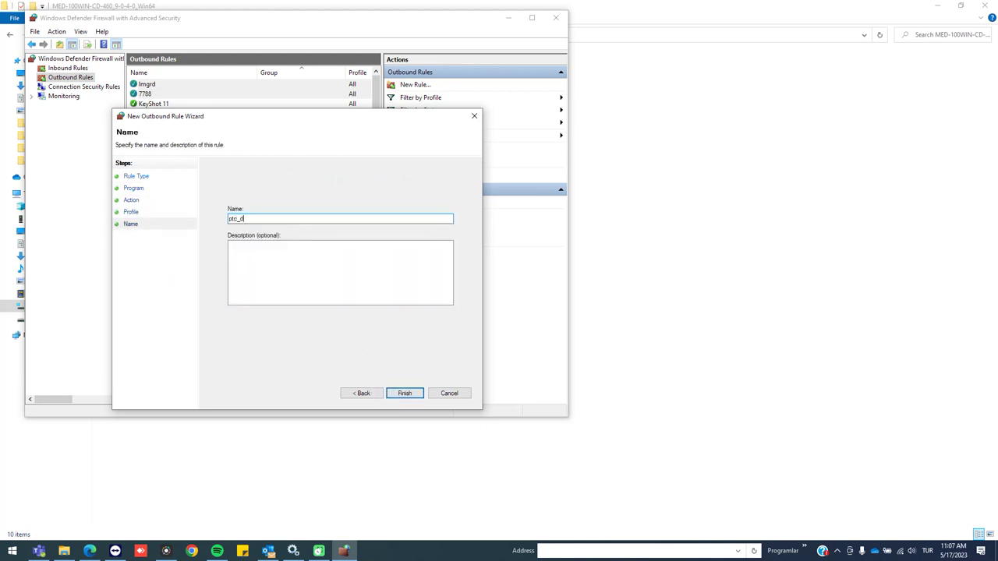
pyautogui.click(407, 396)
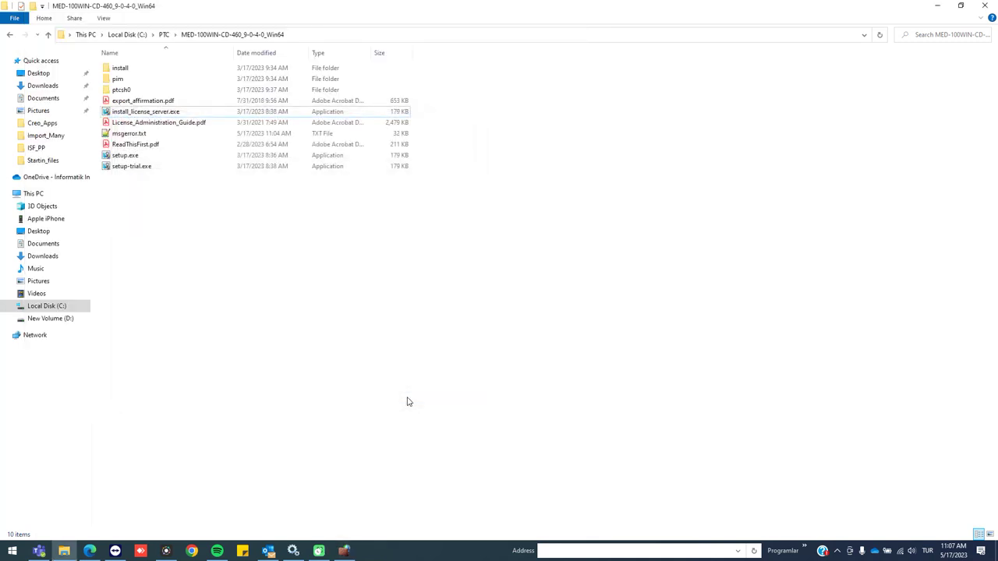
pyautogui.click(343, 551)
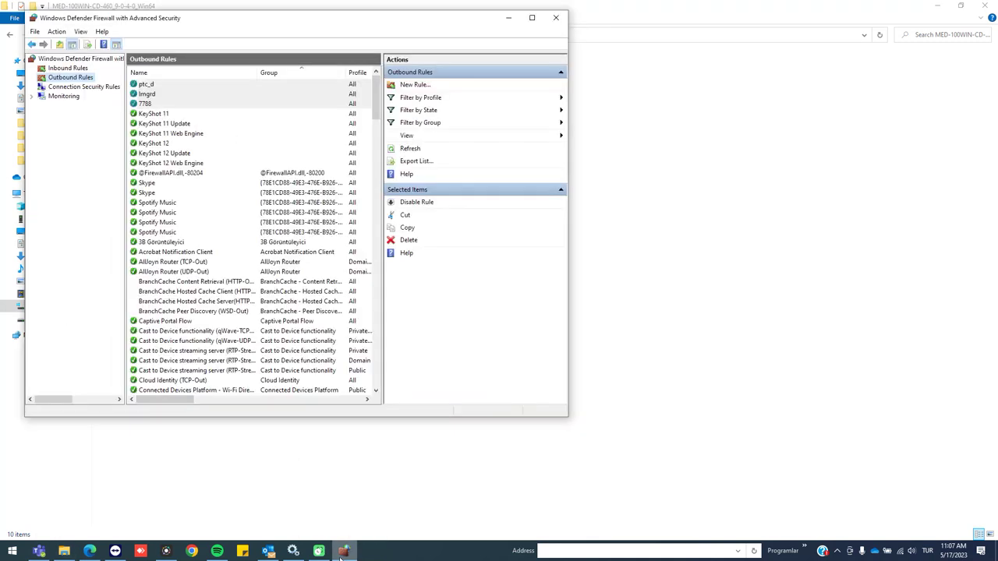
# Close the Windows Defender Firewall with Advanced Security console
pyautogui.click(555, 17)
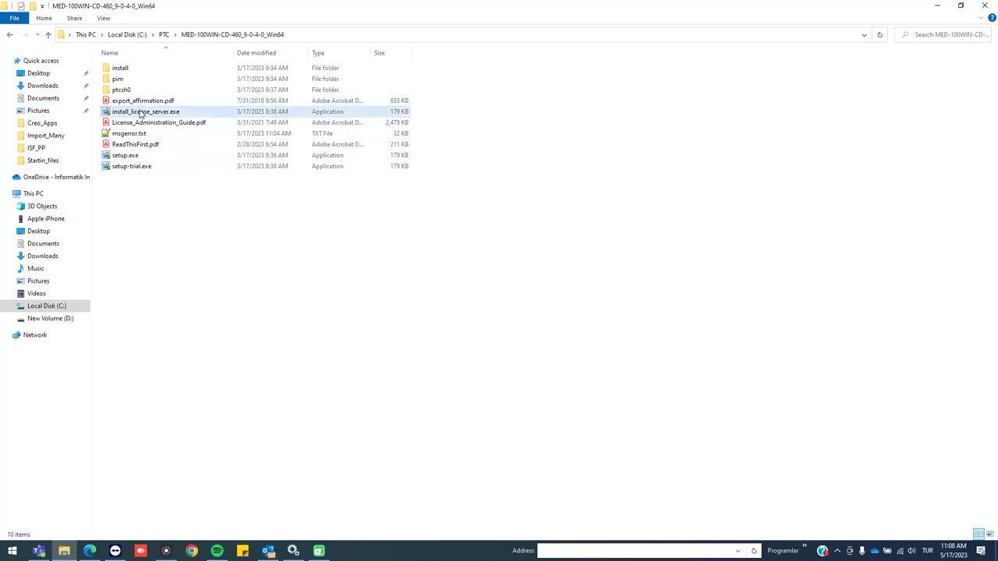
# Run the Creo setup.exe as administrator and approve the permission prompt
pyautogui.click(144, 159)
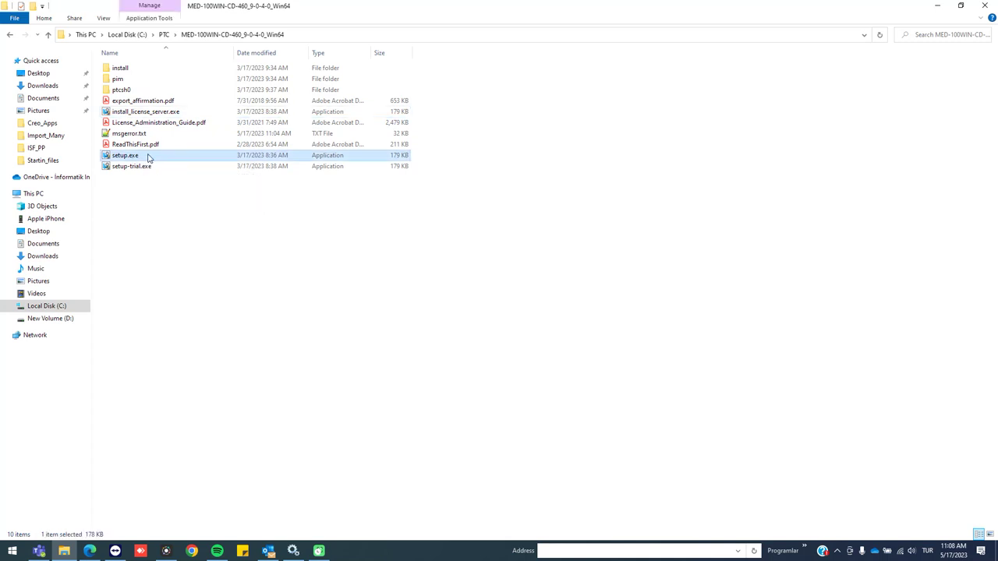
pyautogui.rightClick(148, 157)
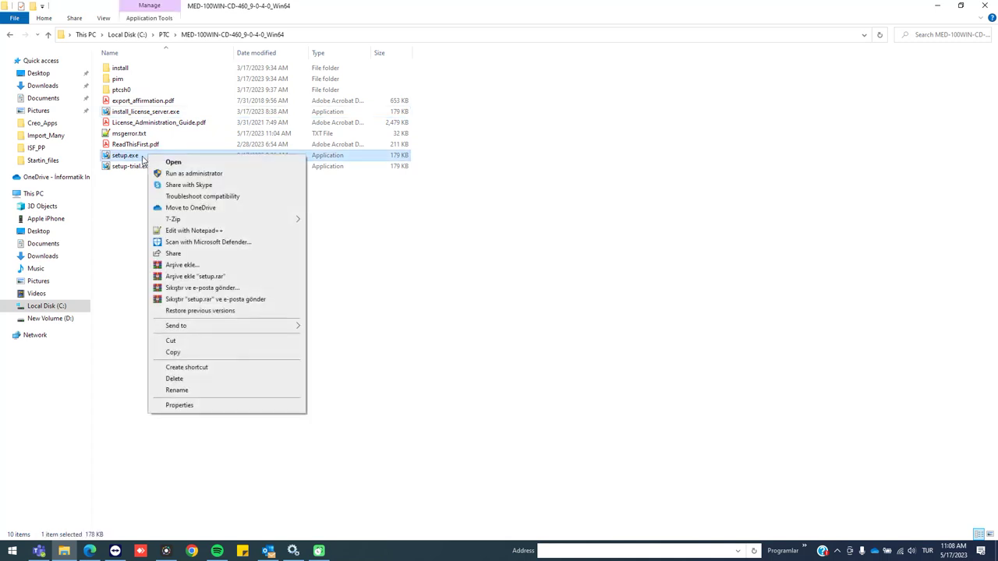
pyautogui.click(188, 173)
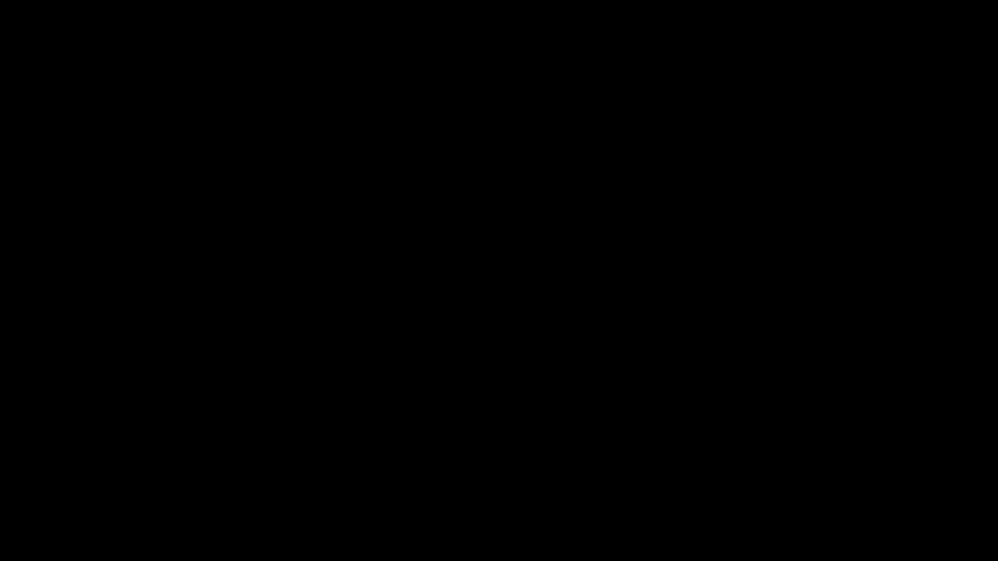
pyautogui.click(449, 346)
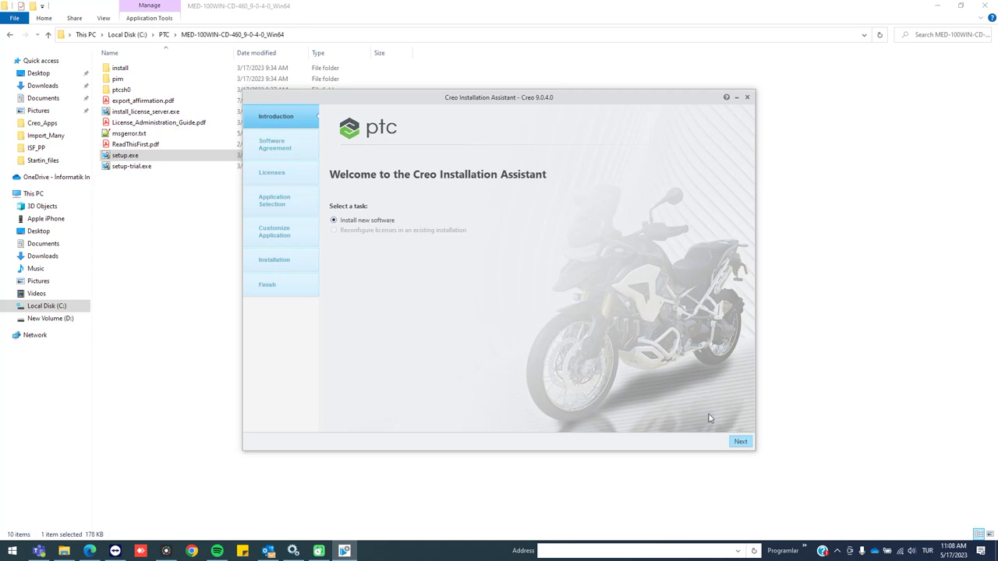
# Accept the software license agreement and export compliance terms to reach License Identification
pyautogui.click(741, 442)
pyautogui.click(370, 334)
pyautogui.click(334, 358)
pyautogui.click(737, 441)
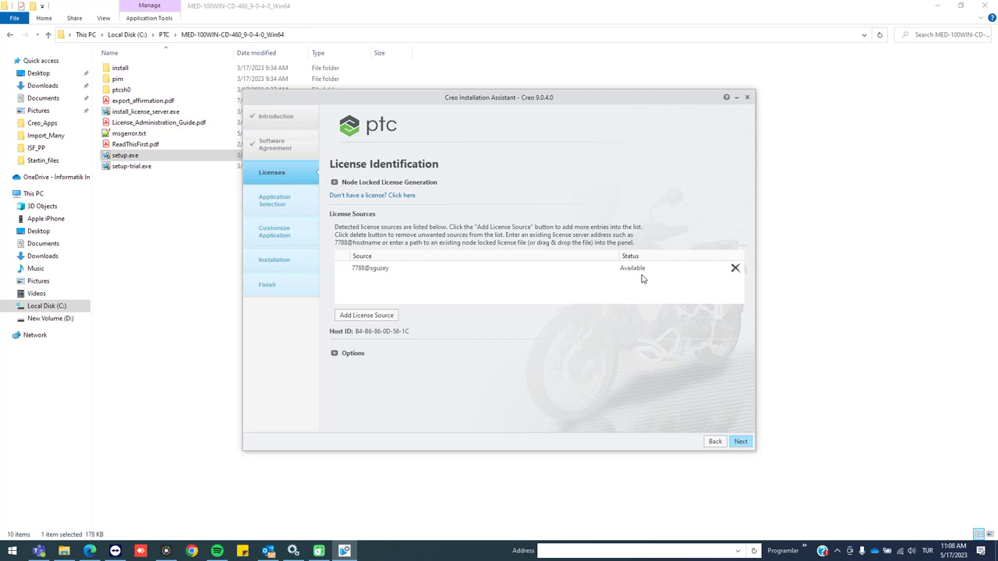
# Remove the existing license source and browse the PTC\License folder without choosing a file
pyautogui.click(735, 268)
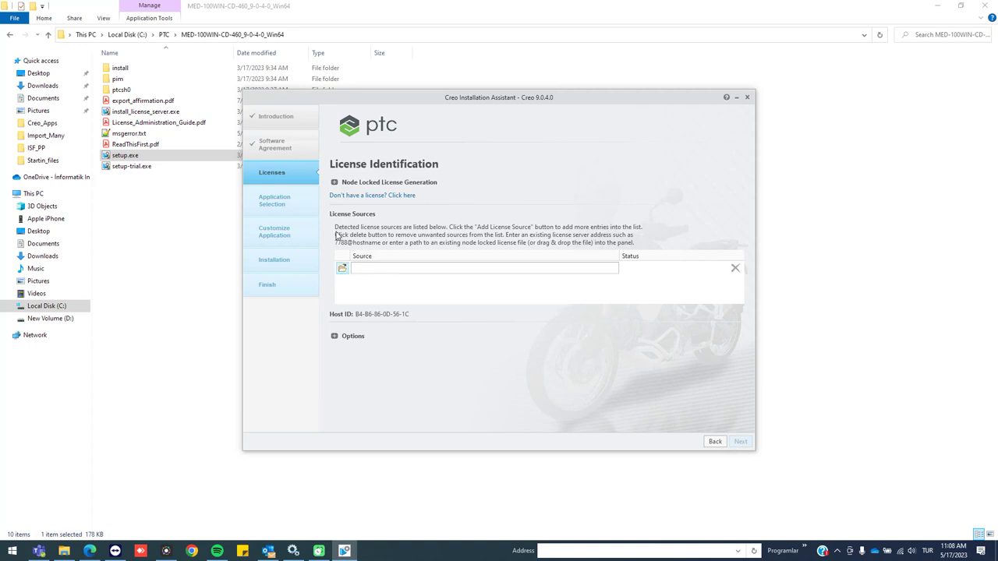
pyautogui.click(342, 269)
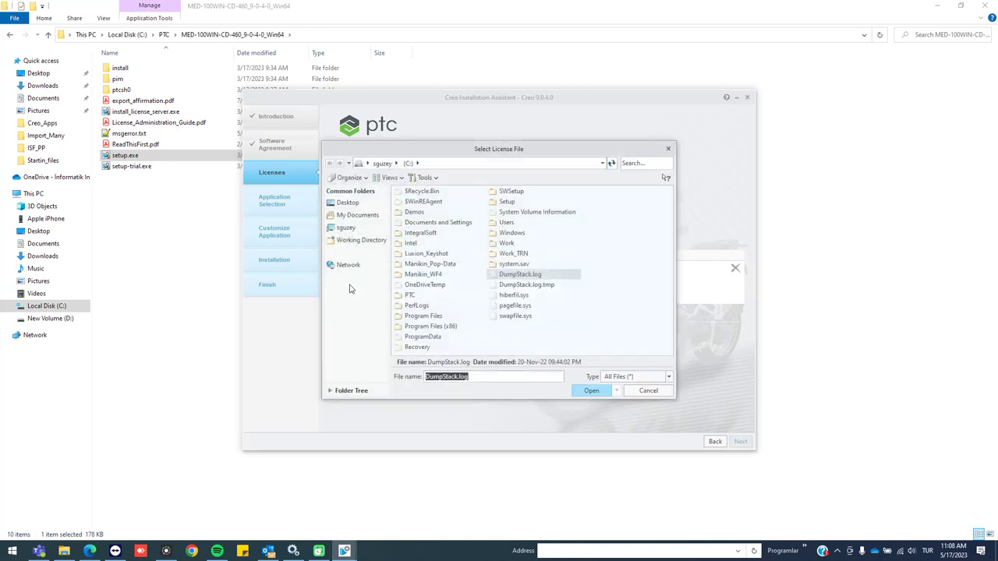
pyautogui.doubleClick(415, 296)
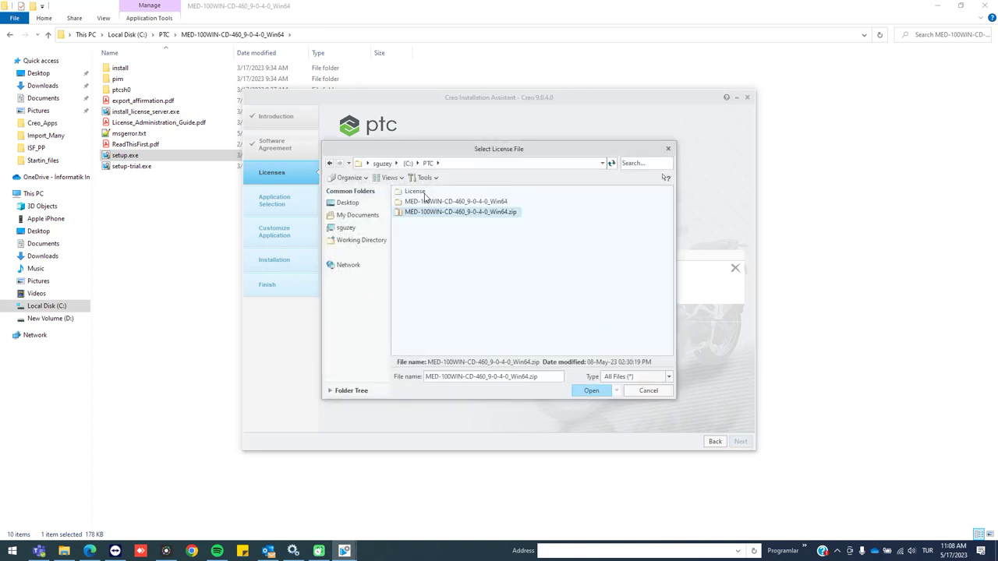
pyautogui.doubleClick(437, 192)
pyautogui.click(441, 195)
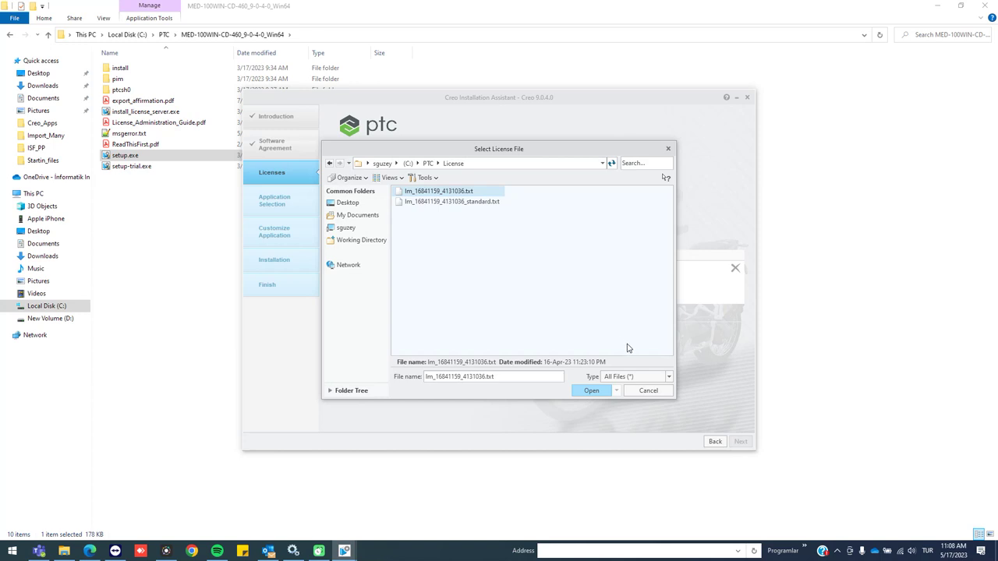
pyautogui.click(644, 392)
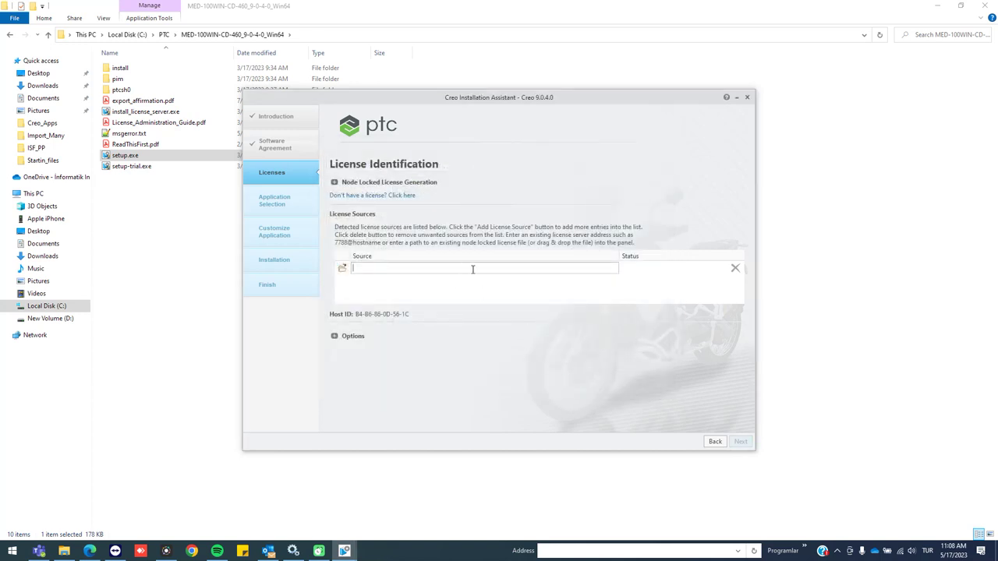
# Enter the 7788@host license server as the source and continue
pyautogui.press('Return')
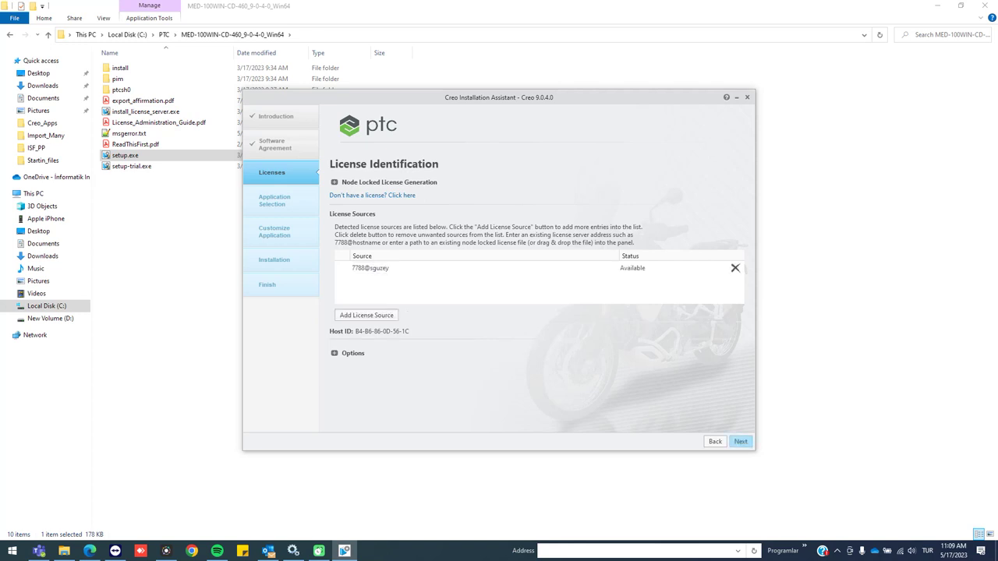
pyautogui.click(736, 441)
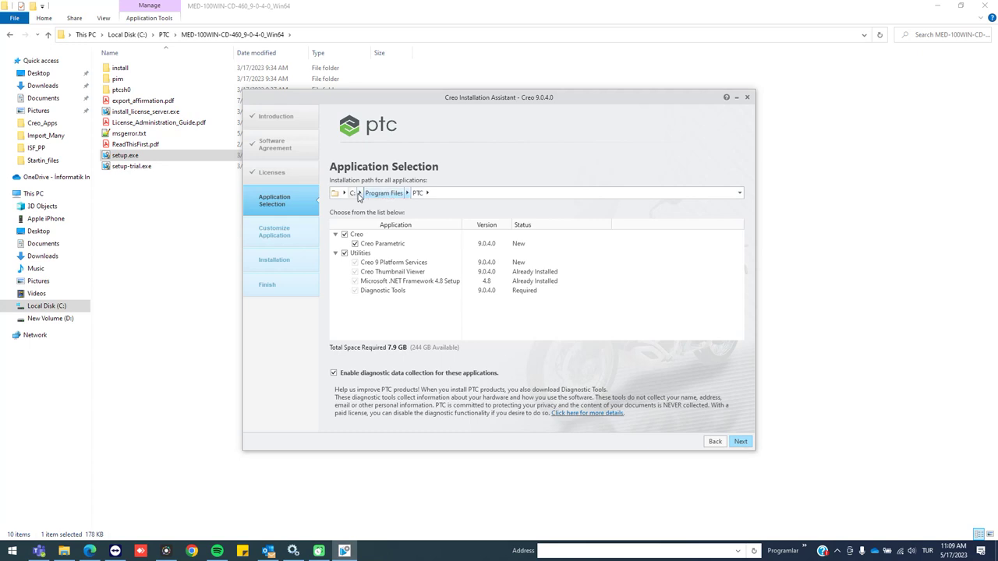
# Set the install path to C:\Program Files\PTC after briefly trying drive D:
pyautogui.click(343, 192)
pyautogui.click(346, 217)
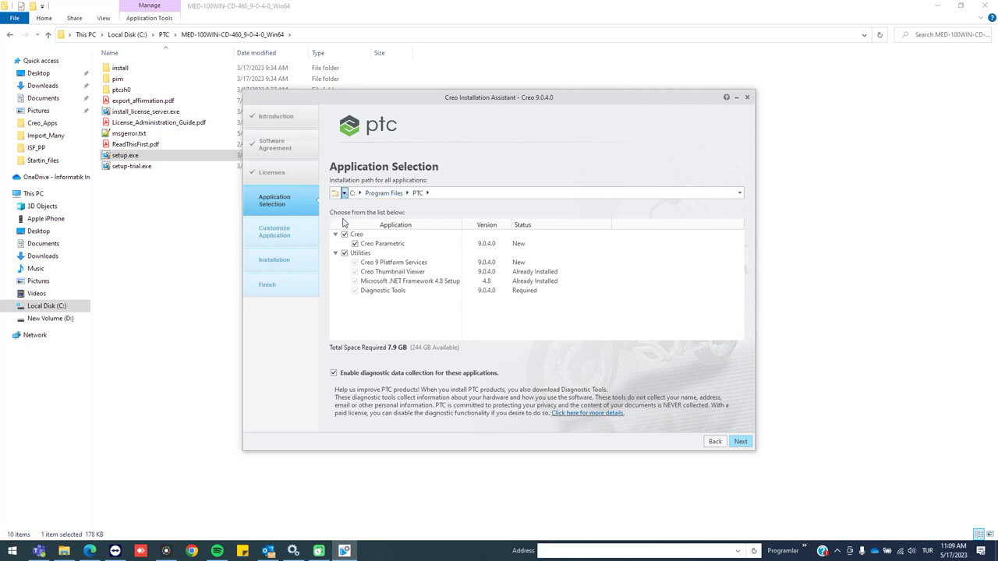
pyautogui.click(359, 192)
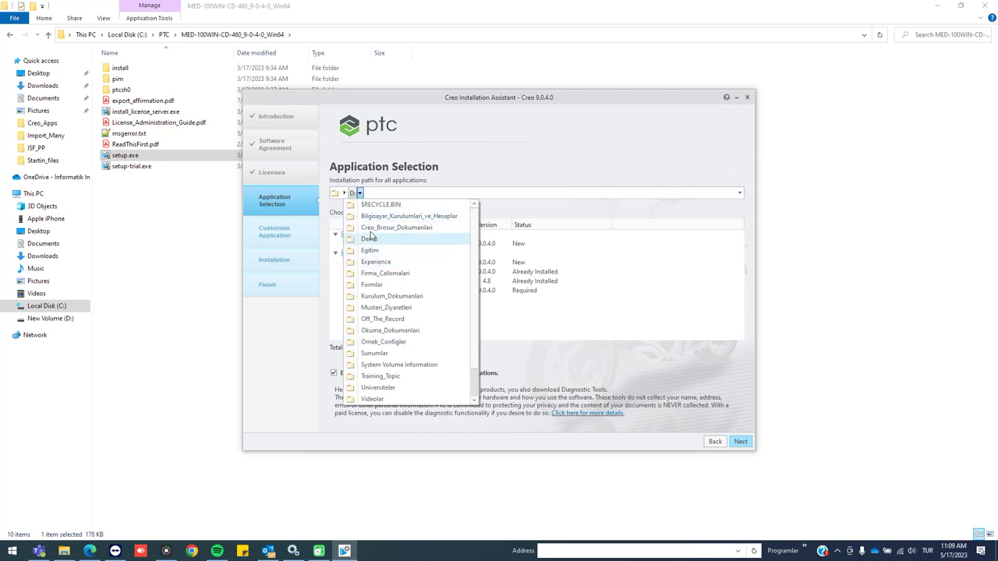
pyautogui.click(344, 193)
pyautogui.click(347, 204)
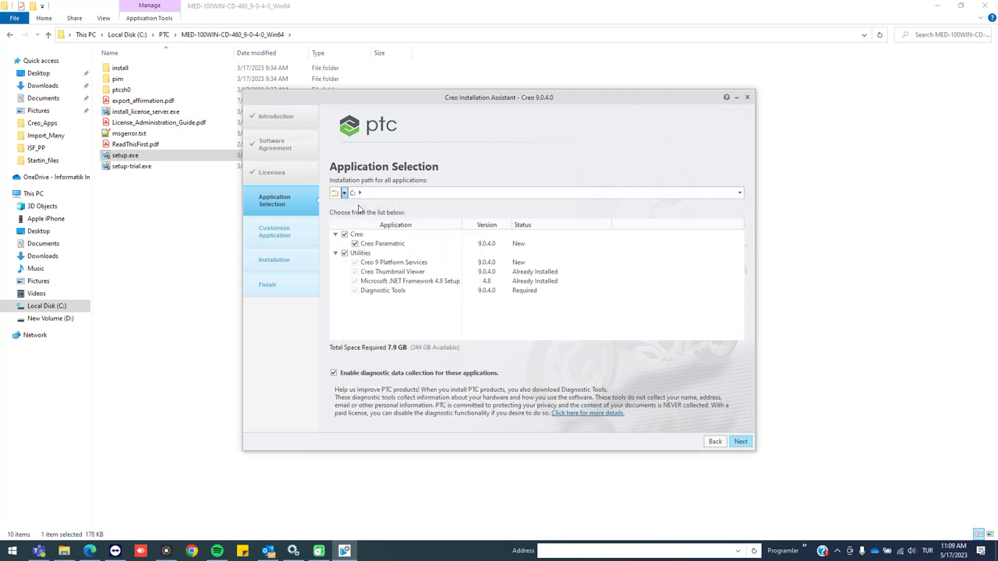
pyautogui.click(359, 193)
pyautogui.click(379, 330)
pyautogui.click(405, 194)
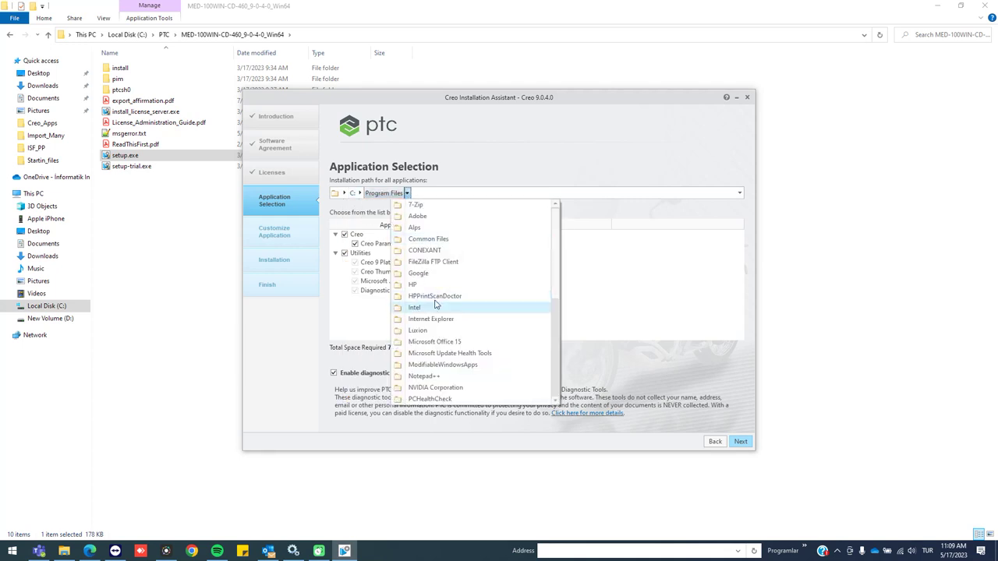
pyautogui.scroll(-2, 448, 344)
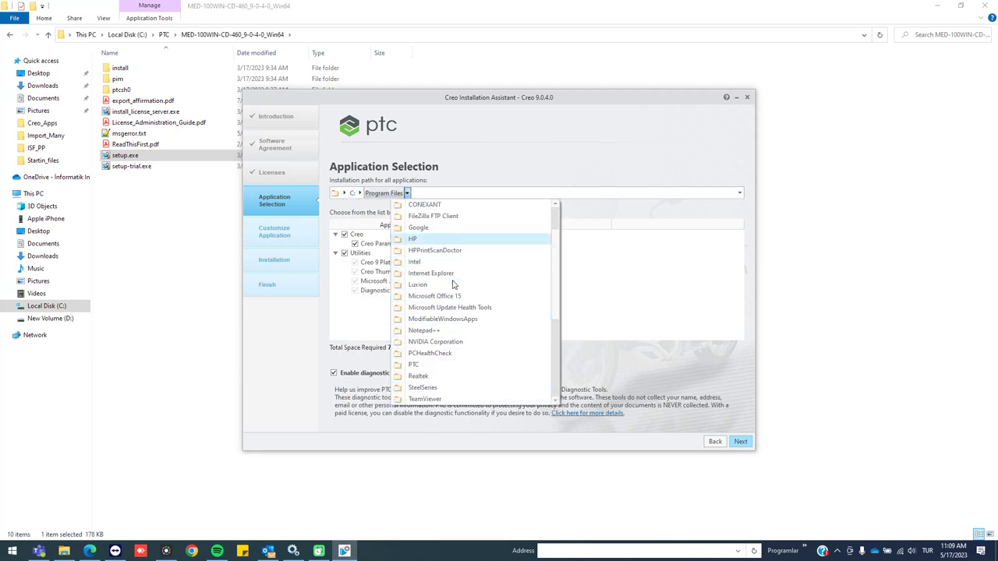
pyautogui.click(427, 364)
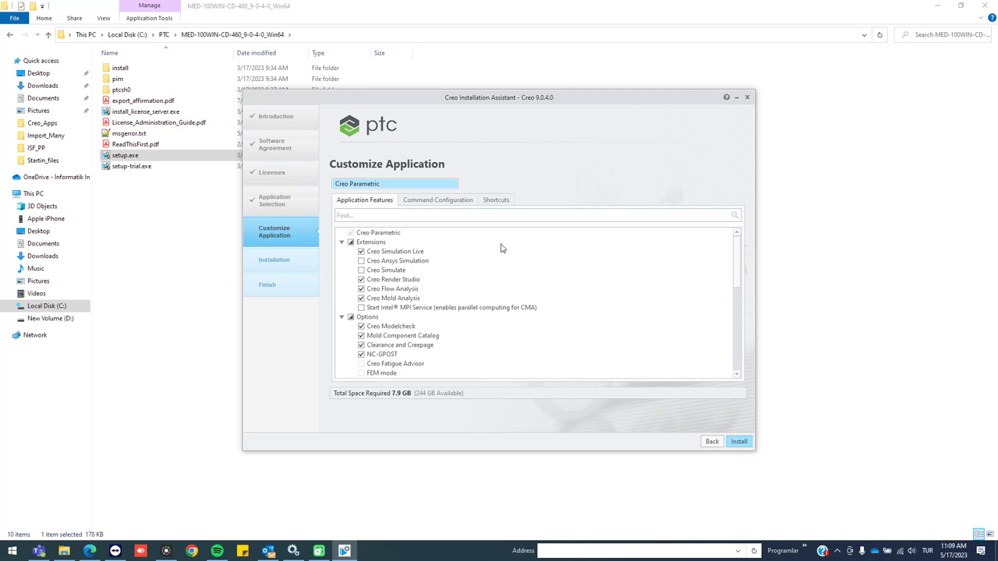
# Inspect the default parametric configuration's floating license options, then cancel without changes
pyautogui.click(440, 202)
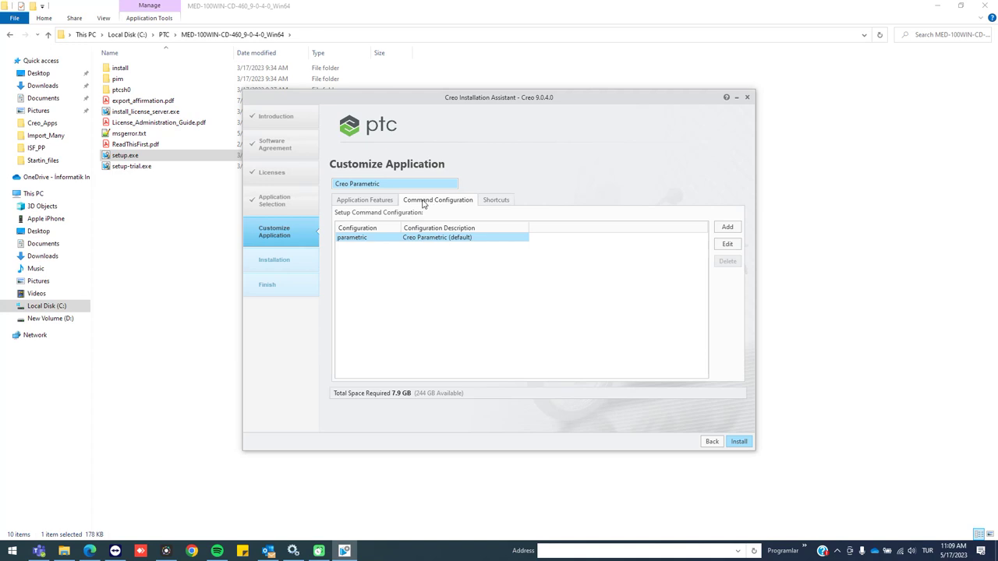
pyautogui.click(727, 244)
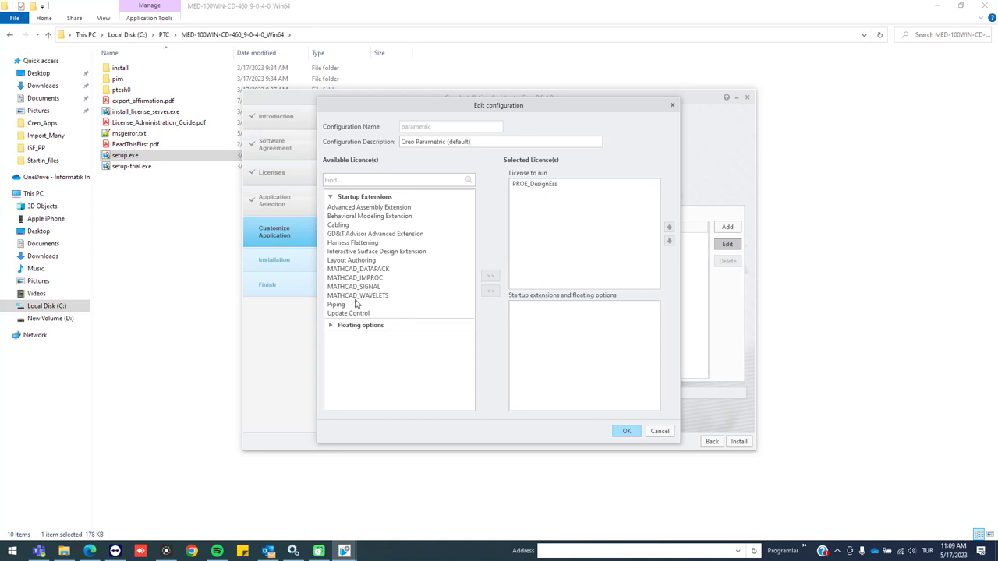
pyautogui.click(331, 325)
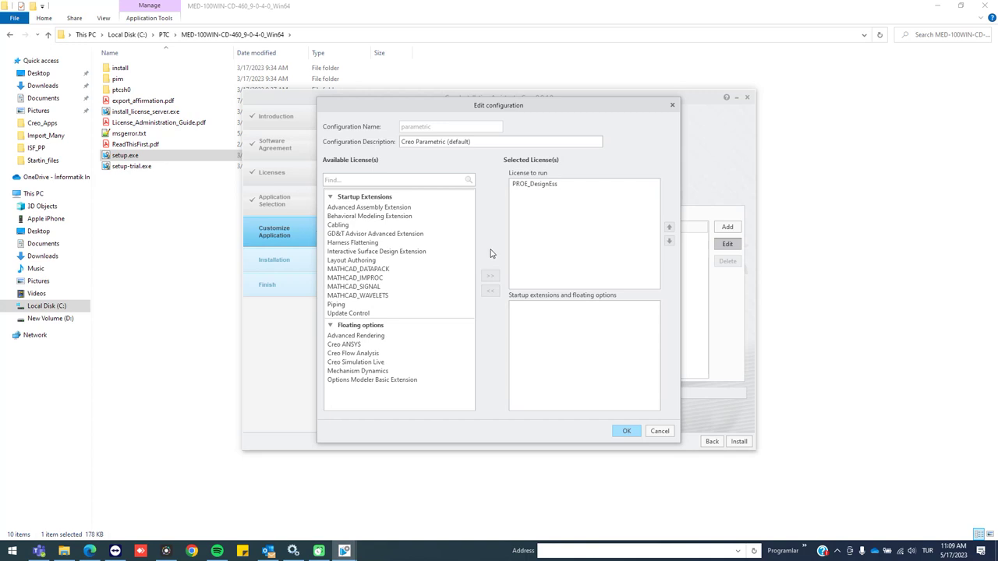
pyautogui.click(661, 432)
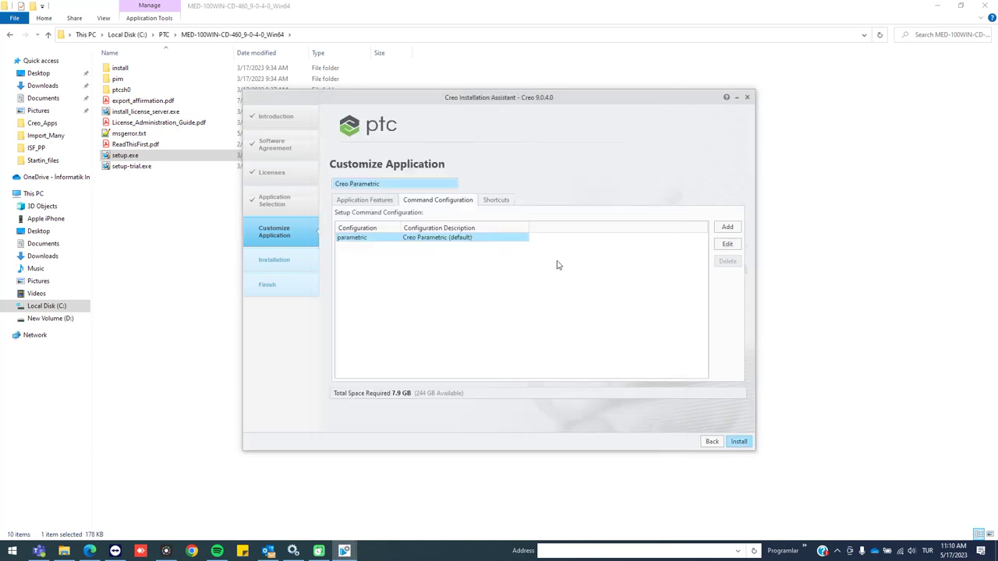
# Create a Base_License command configuration with description Base_License
pyautogui.click(725, 227)
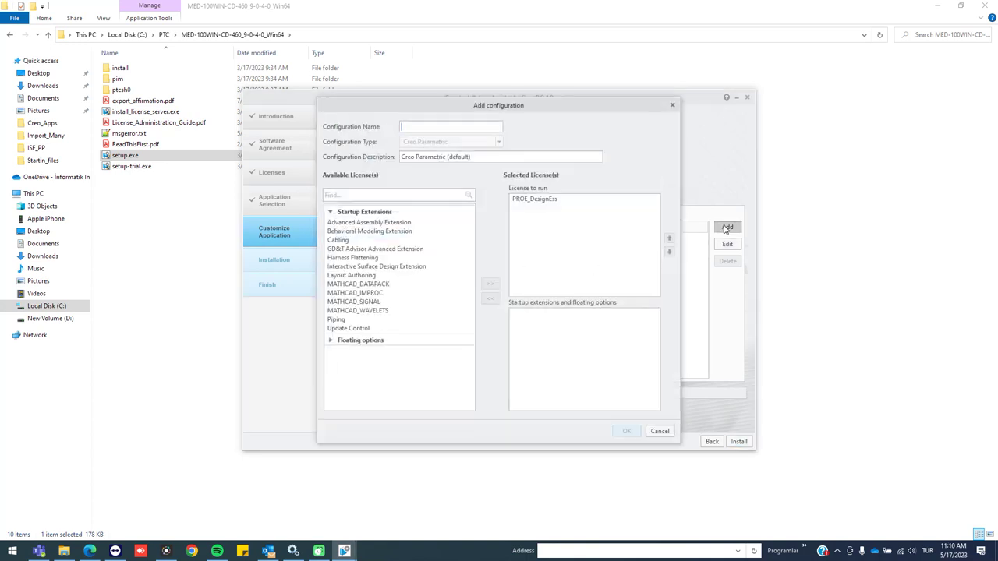
pyautogui.write('Base_License')
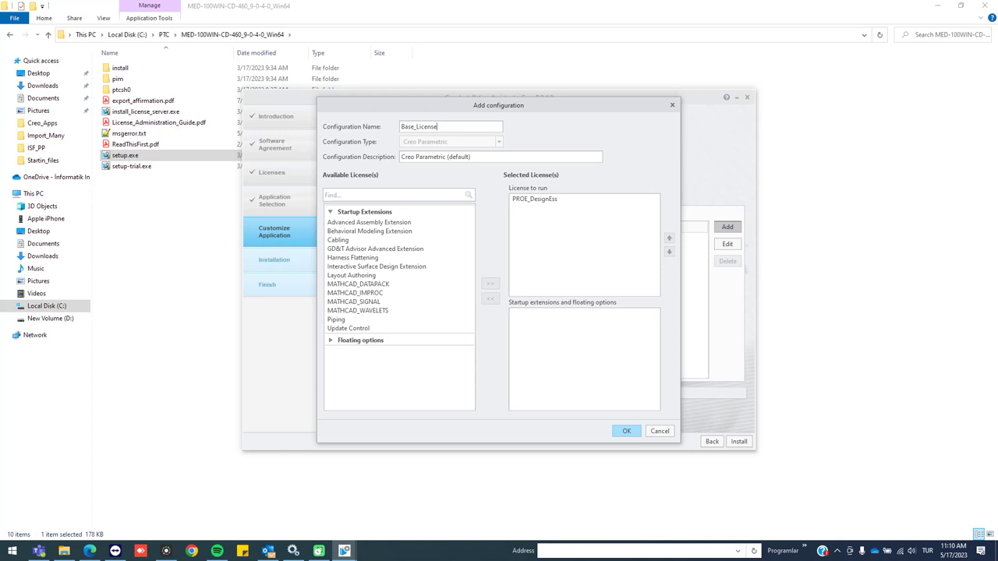
pyautogui.hotkey('ctrl', 'a')
pyautogui.tripleClick(501, 154)
pyautogui.click(490, 153)
pyautogui.hotkey('ctrl', 'a')
pyautogui.hotkey('ctrl', 'c')
pyautogui.tripleClick(477, 159)
pyautogui.hotkey('ctrl', 'v')
pyautogui.click(628, 433)
# Delete the default parametric command configuration
pyautogui.click(422, 246)
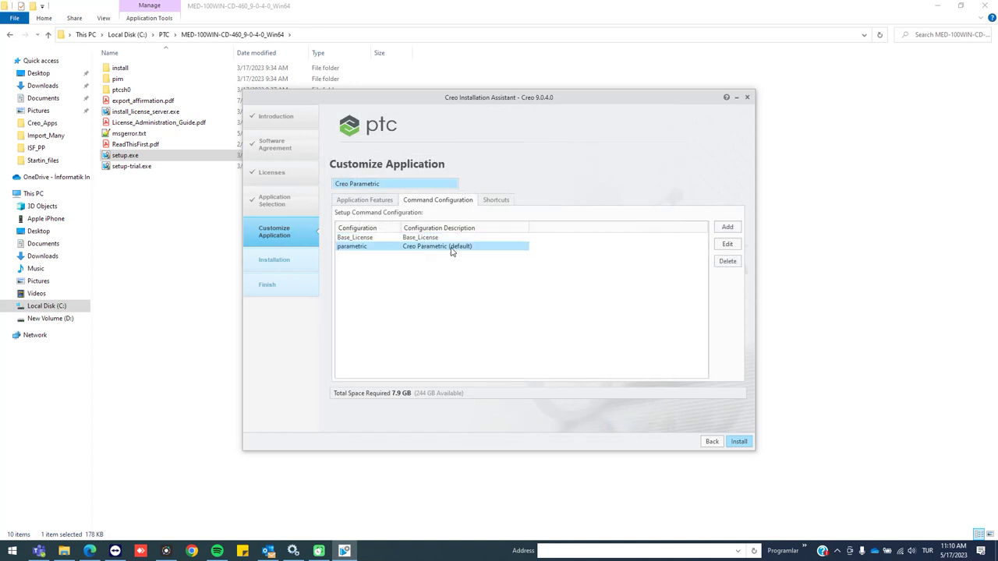
pyautogui.click(725, 262)
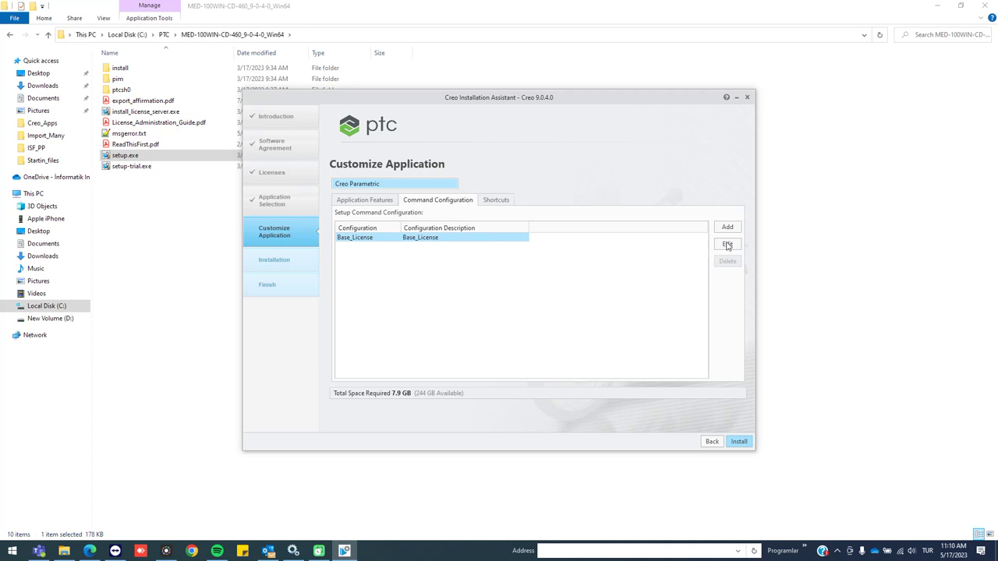
pyautogui.click(731, 227)
# Create a Full_Licenses configuration, described Full_Licenses, with all startup extensions added
pyautogui.write('FUL')
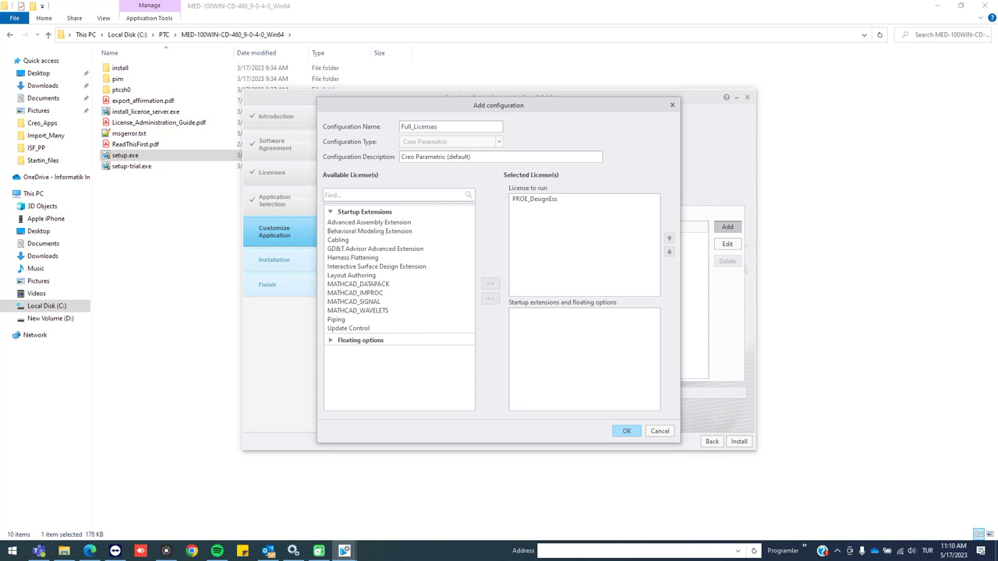
pyautogui.click(409, 223)
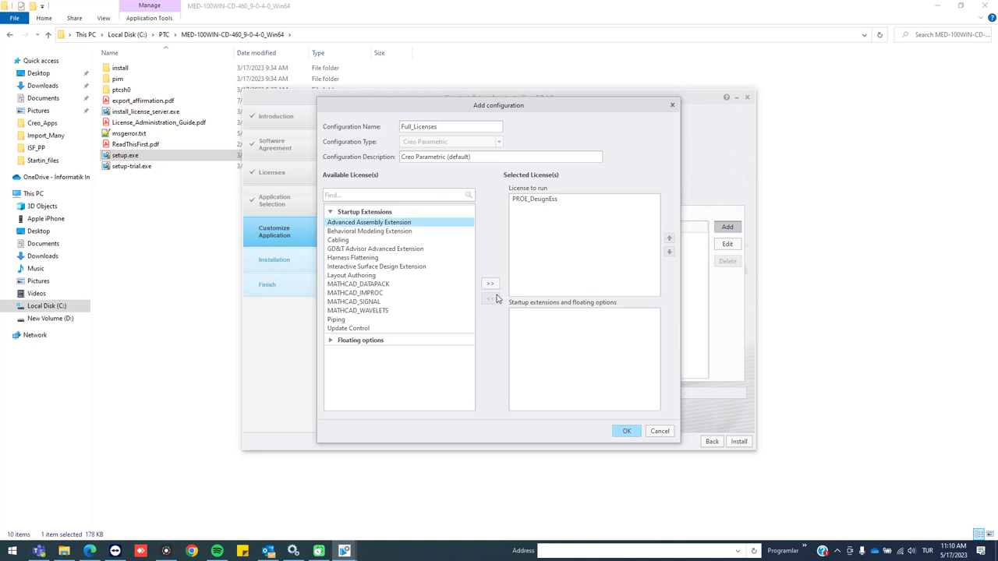
pyautogui.moveTo(456, 128); pyautogui.dragTo(388, 129)
pyautogui.hotkey('ctrl', 'c')
pyautogui.moveTo(472, 157); pyautogui.dragTo(399, 156)
pyautogui.hotkey('ctrl', 'v')
pyautogui.hotkey('ctrl', 'a')
pyautogui.click(490, 283)
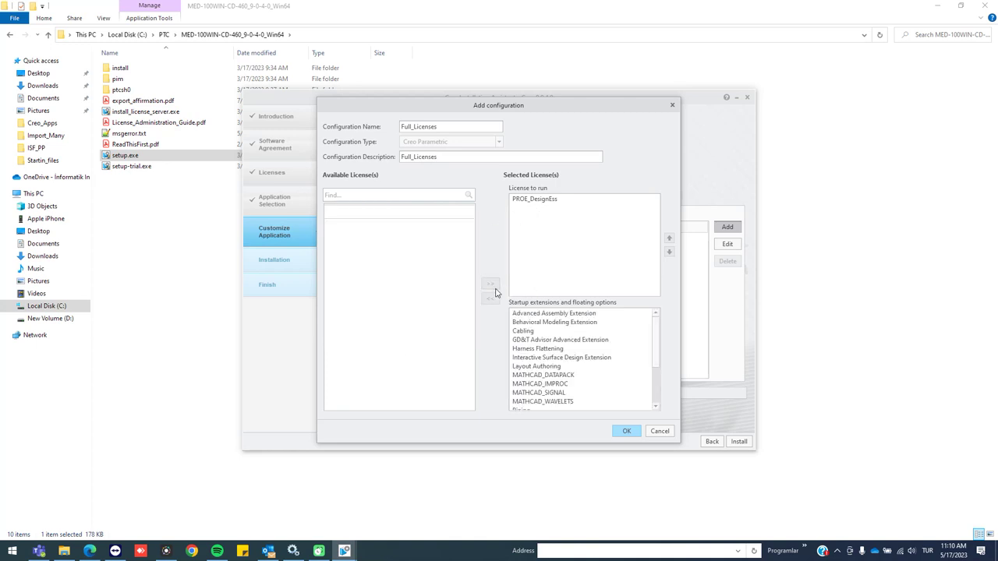
pyautogui.click(622, 431)
pyautogui.click(727, 226)
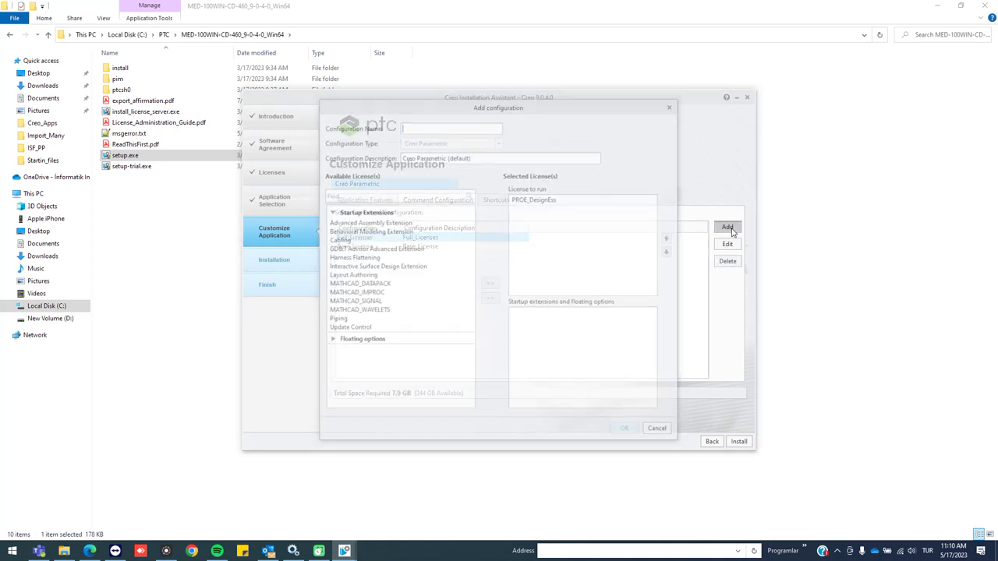
# Create an Advanced_Asm configuration, described Advanced_Asm, starting with Advanced Assembly Extension
pyautogui.write('Advanced_Asm')
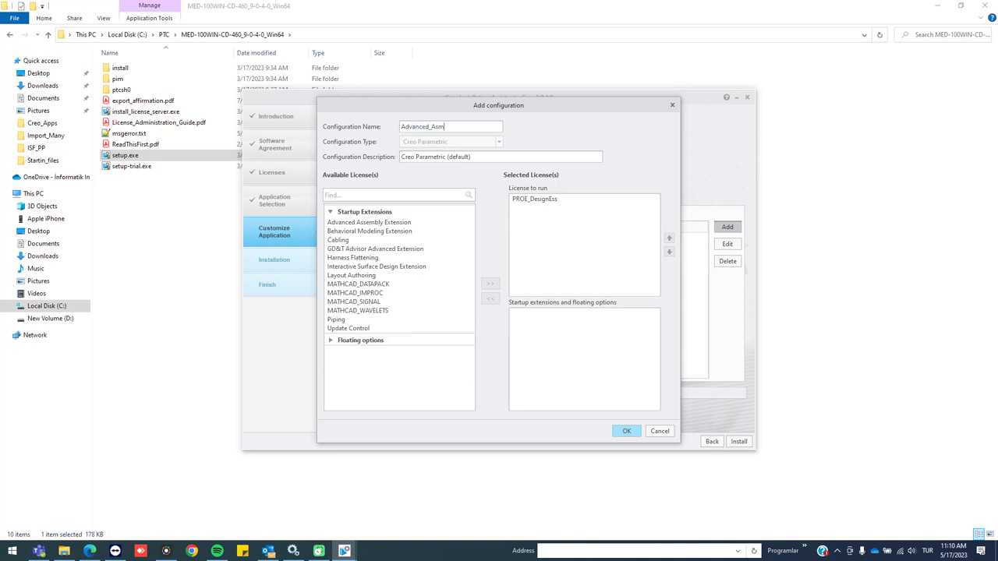
pyautogui.hotkey('ctrl', 'a')
pyautogui.tripleClick(535, 157)
pyautogui.hotkey('ctrl', 'v')
pyautogui.click(364, 225)
pyautogui.click(491, 284)
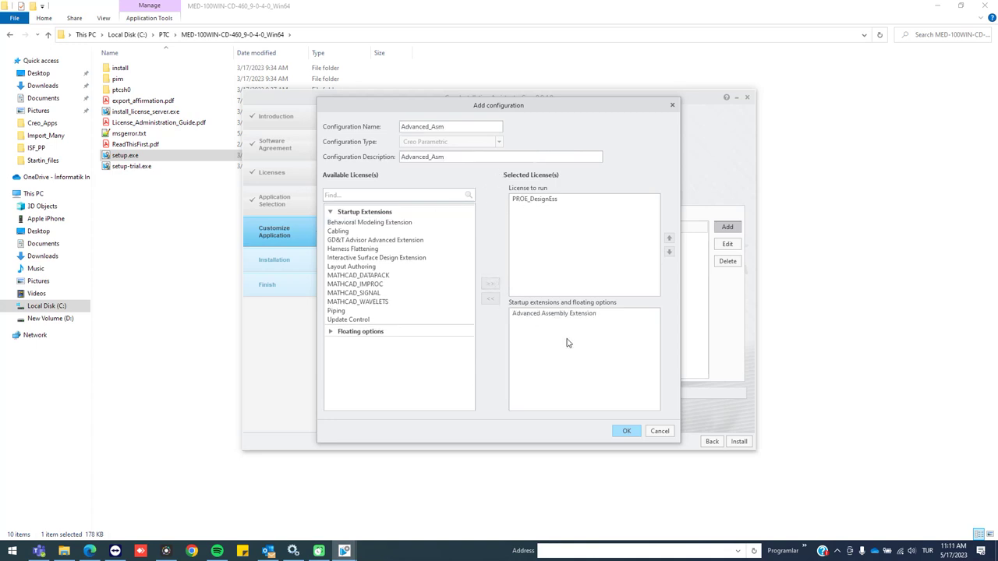
pyautogui.click(628, 431)
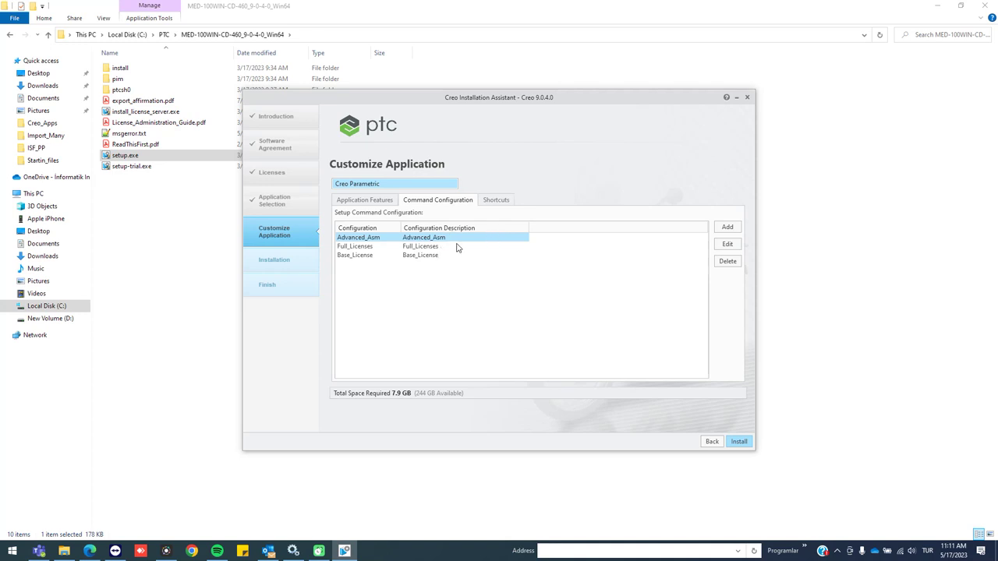
# Include Creo Ansys Simulation and Creo Simulate in the application features
pyautogui.click(399, 246)
pyautogui.click(374, 200)
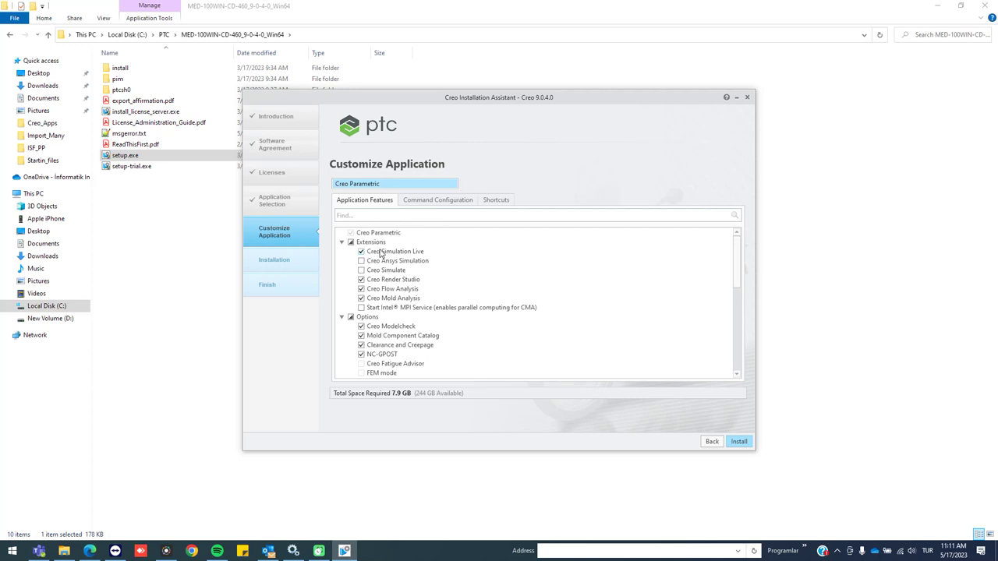
pyautogui.moveTo(385, 254)
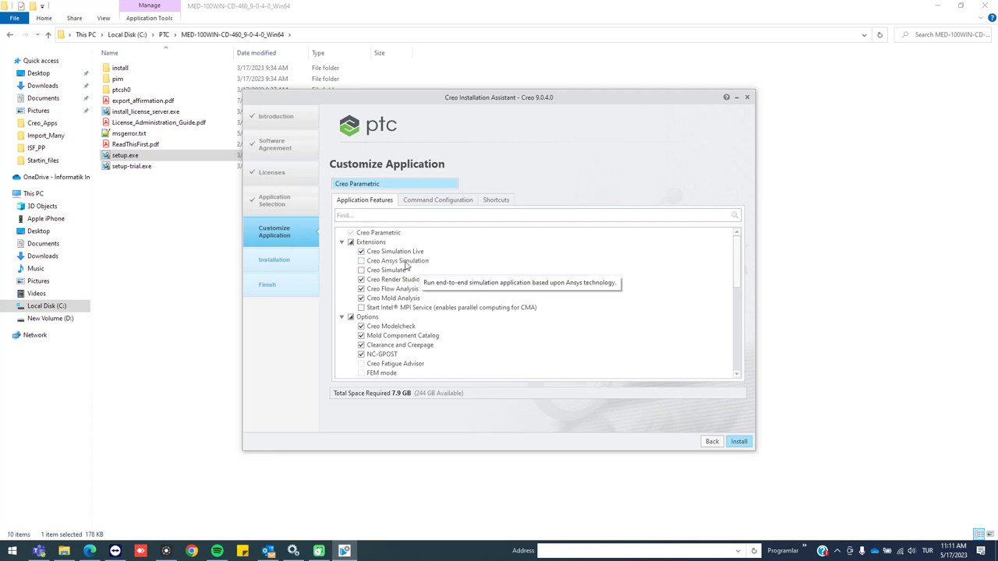
pyautogui.click(402, 262)
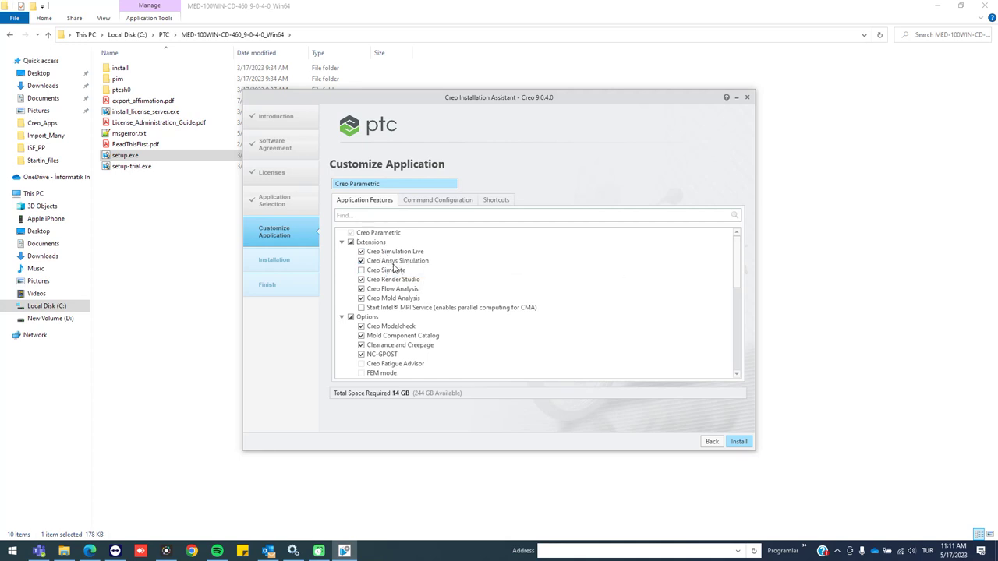
pyautogui.click(393, 273)
# Exclude Mold Analysis, Mold Component Catalog, Clearance and Creepage, and NC-GPOST
pyautogui.click(410, 298)
pyautogui.scroll(-1, 411, 299)
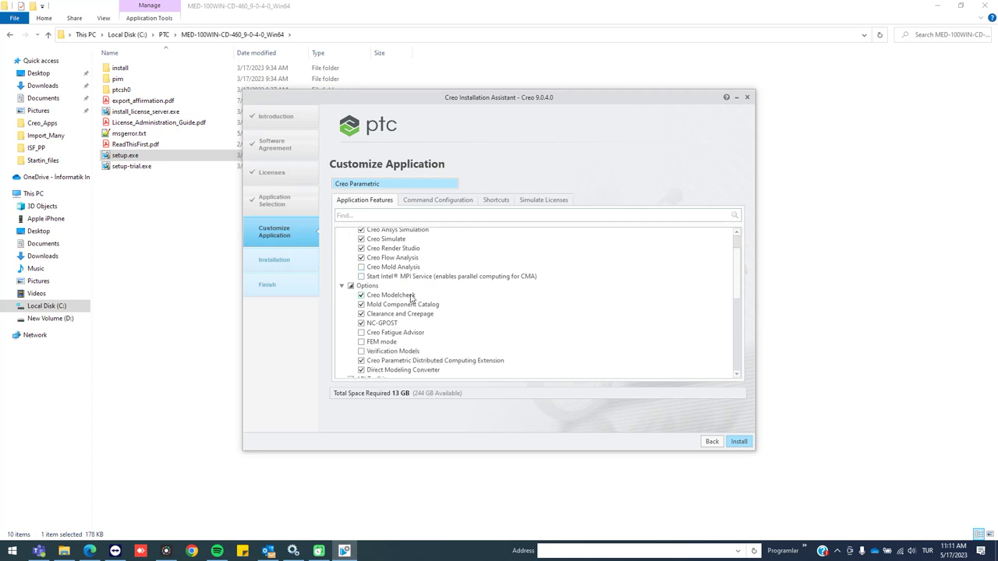
pyautogui.click(400, 306)
pyautogui.click(403, 315)
pyautogui.click(401, 320)
pyautogui.scroll(-7, 474, 297)
pyautogui.scroll(3, 477, 300)
pyautogui.scroll(2, 476, 298)
pyautogui.scroll(-7, 474, 296)
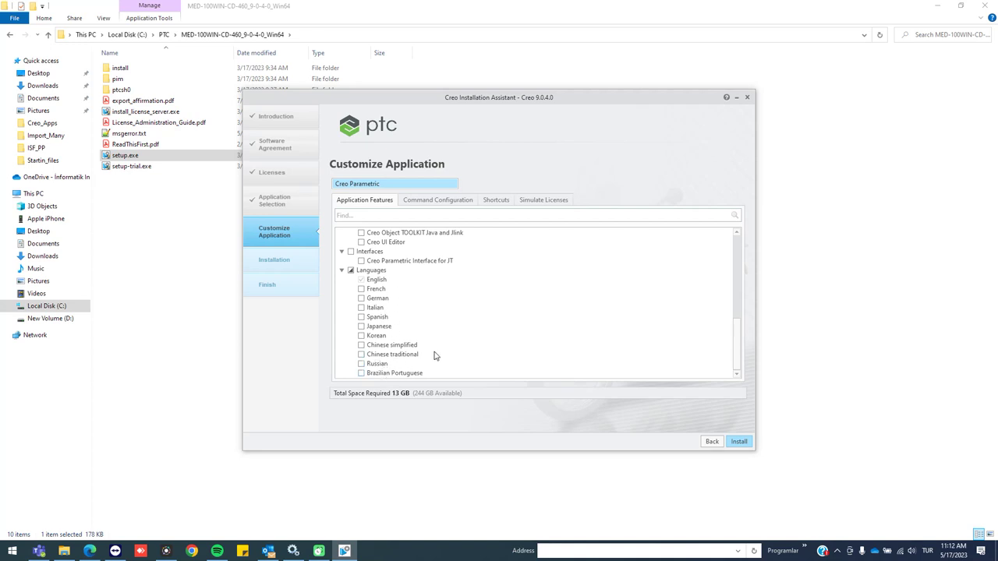
pyautogui.scroll(6, 437, 343)
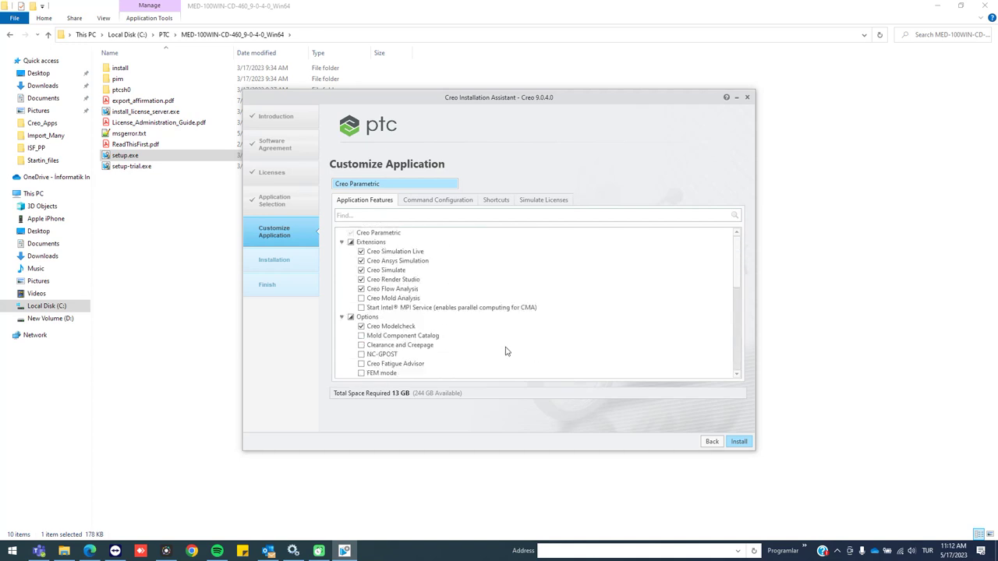
# Install Creo 9.0.4.0, review the Java 11 warning for Creo Parametric, then finish
pyautogui.click(738, 442)
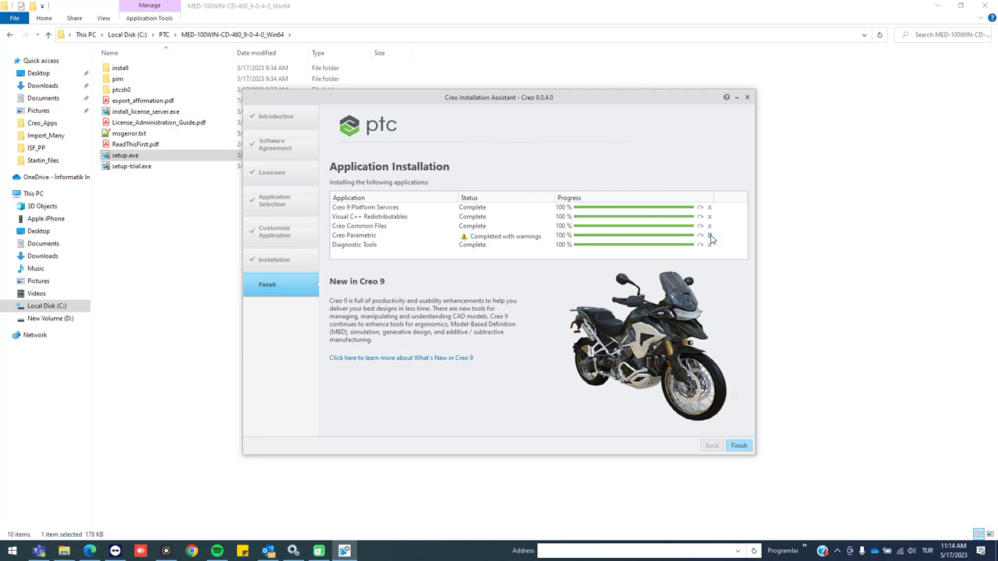
pyautogui.click(710, 237)
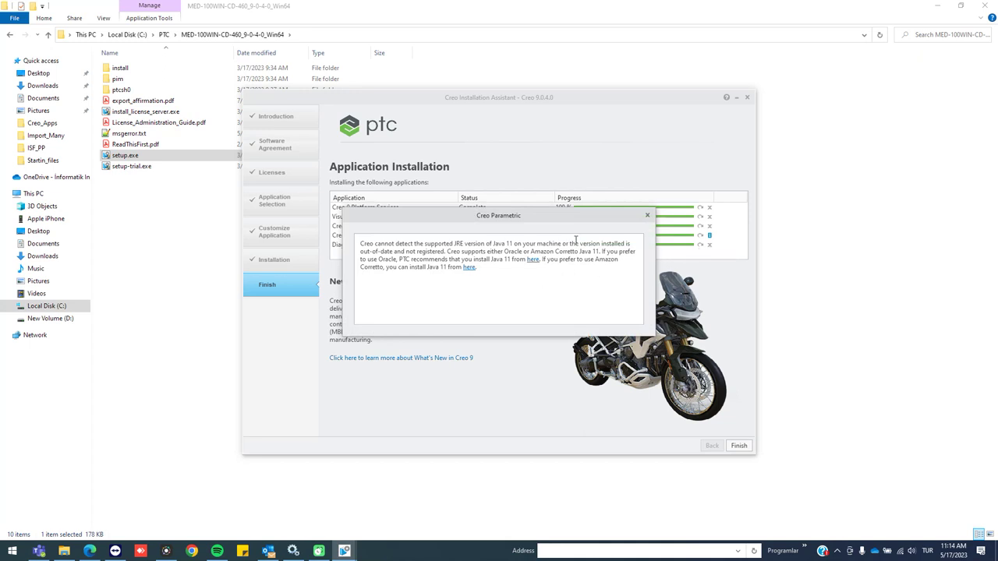
pyautogui.click(647, 216)
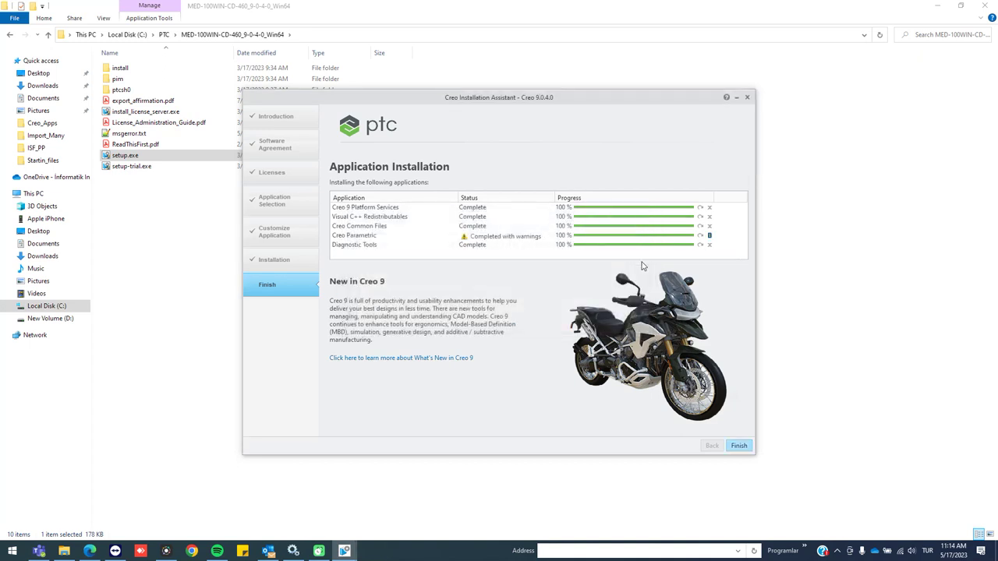
pyautogui.click(739, 446)
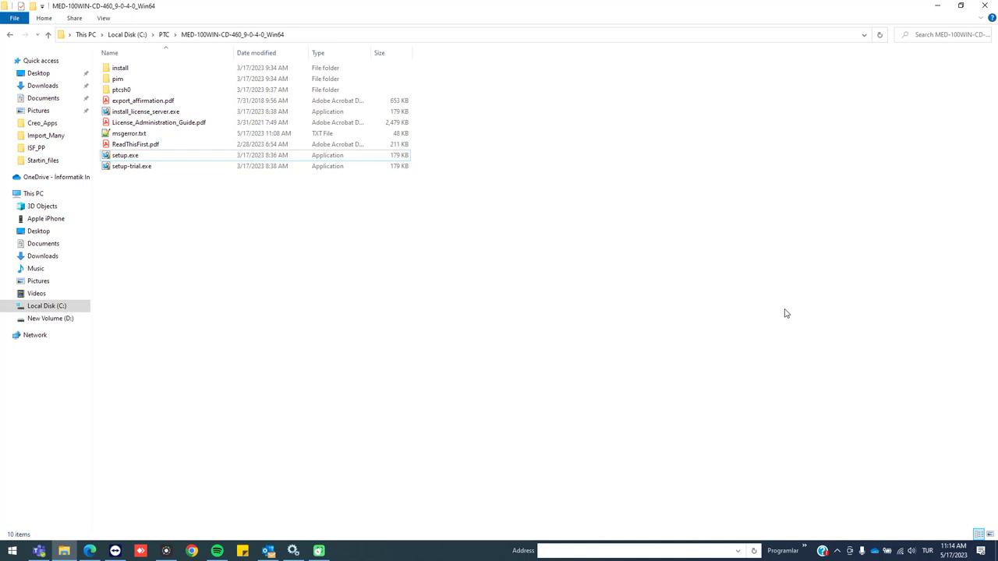
# Open the Environment Variables dialog by searching Windows for 'system'
pyautogui.click(13, 551)
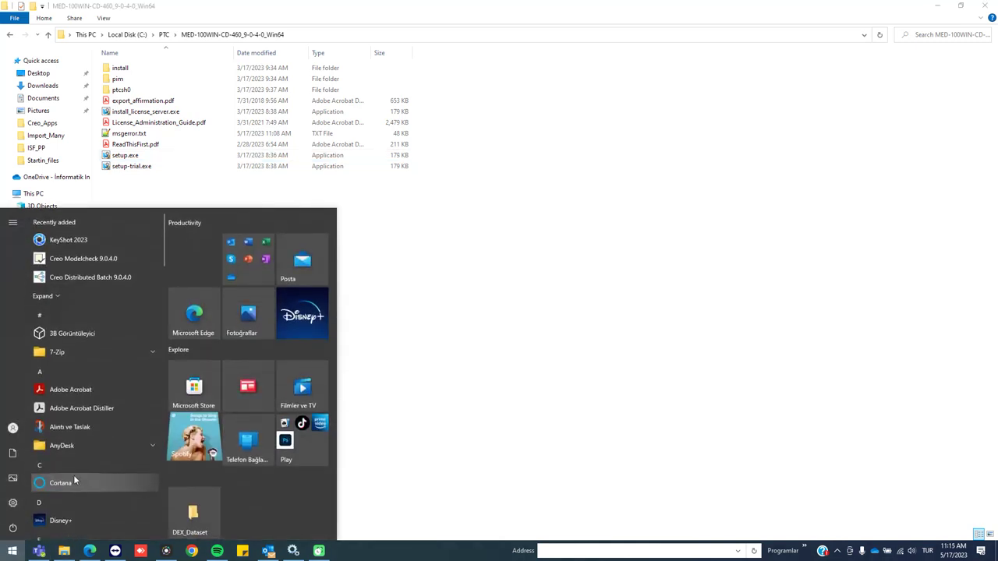
pyautogui.write('ort')
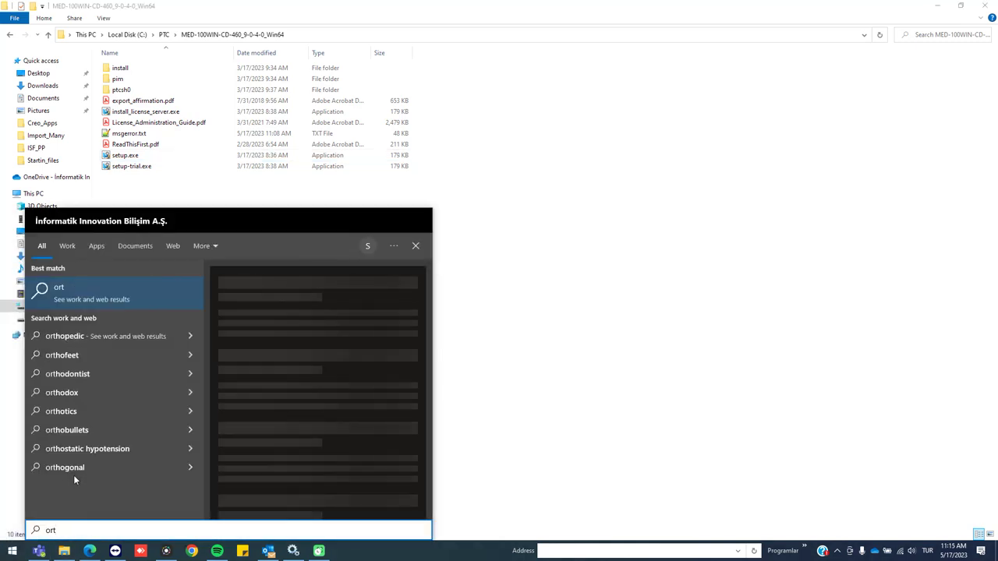
pyautogui.press('BackSpace')
pyautogui.press('BackSpace')
pyautogui.press('BackSpace')
pyautogui.write('system')
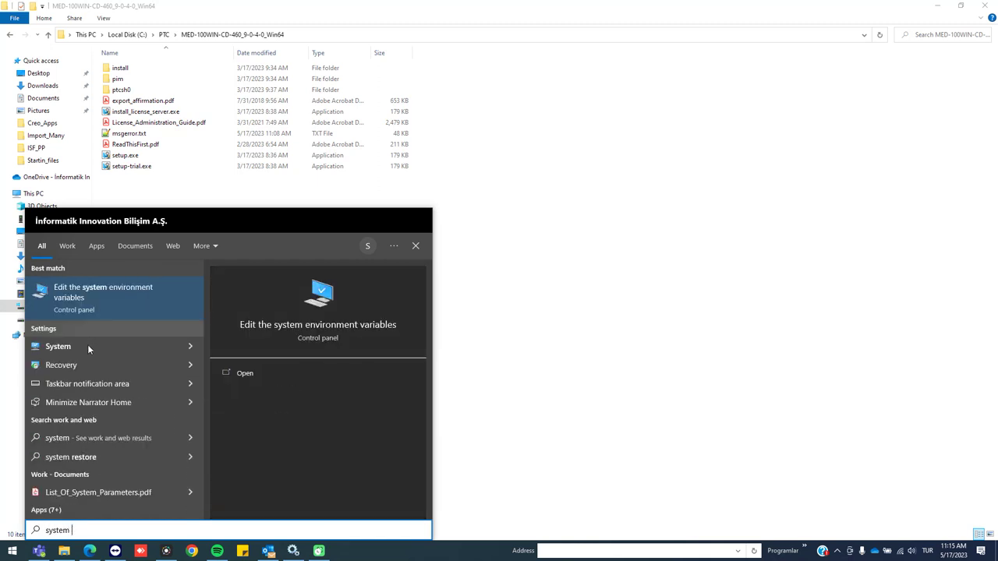
pyautogui.click(109, 308)
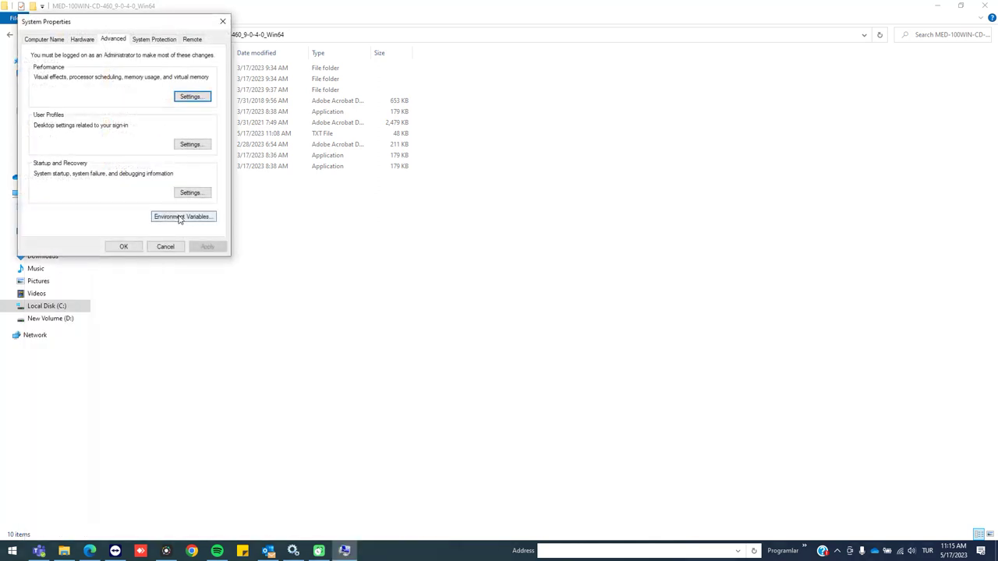
pyautogui.click(179, 217)
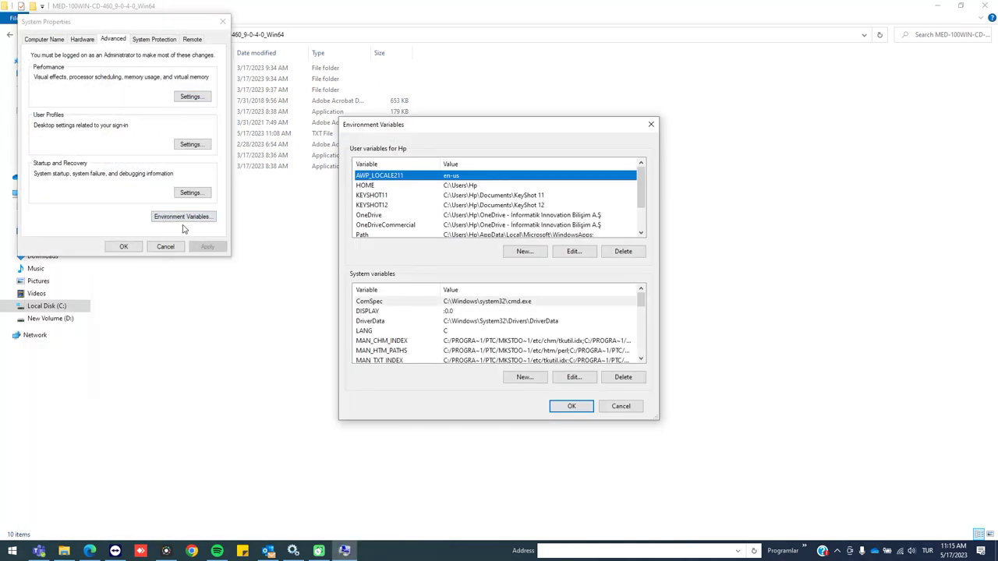
# Replace the LANG system variable with a new LANG set to C
pyautogui.click(377, 330)
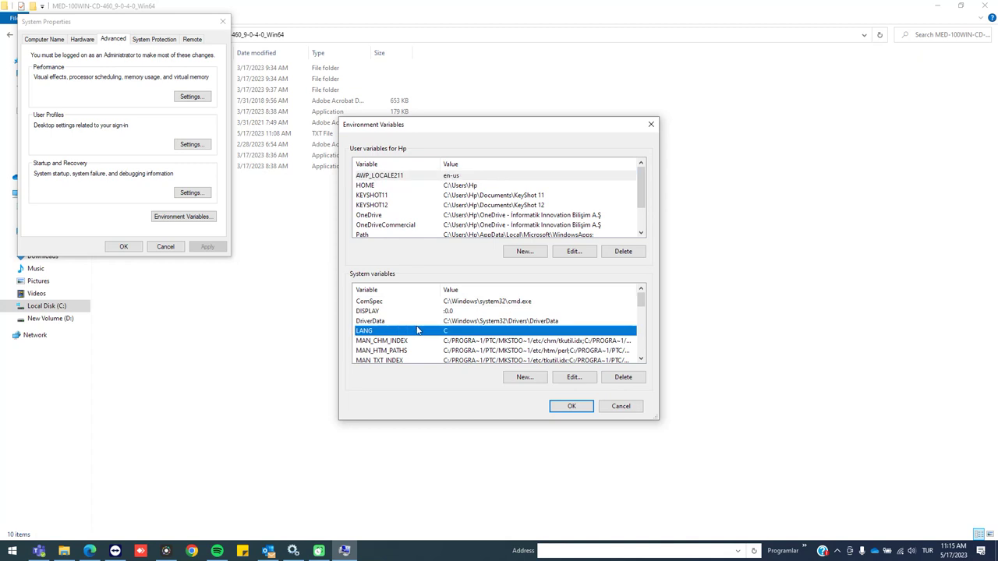
pyautogui.click(612, 380)
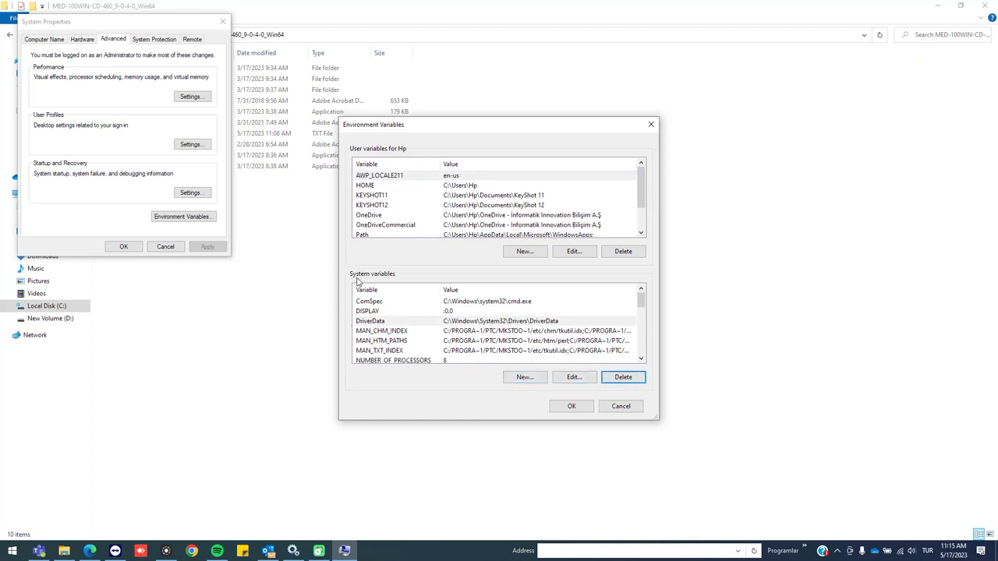
pyautogui.click(522, 378)
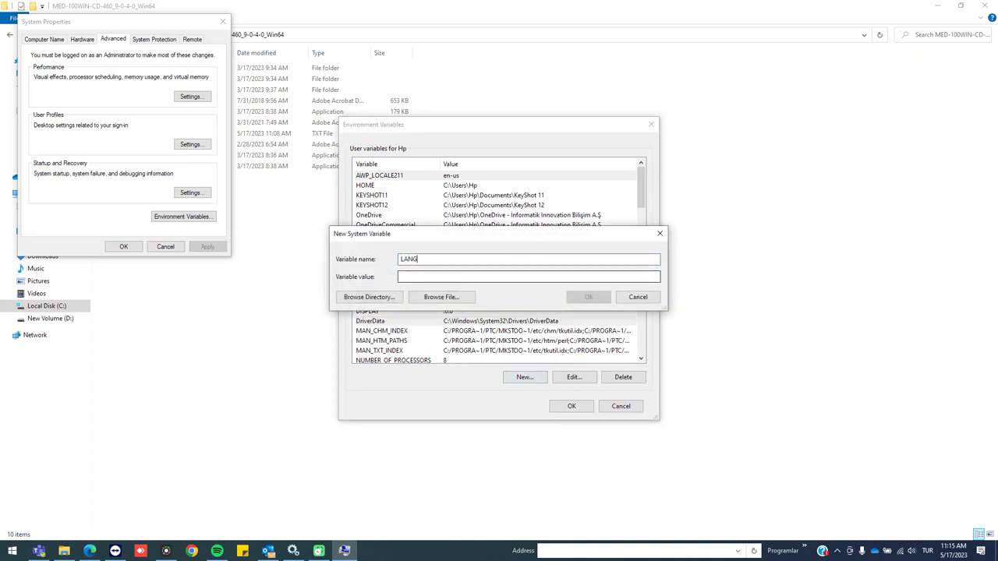
pyautogui.click(460, 277)
pyautogui.write('C')
pyautogui.click(588, 297)
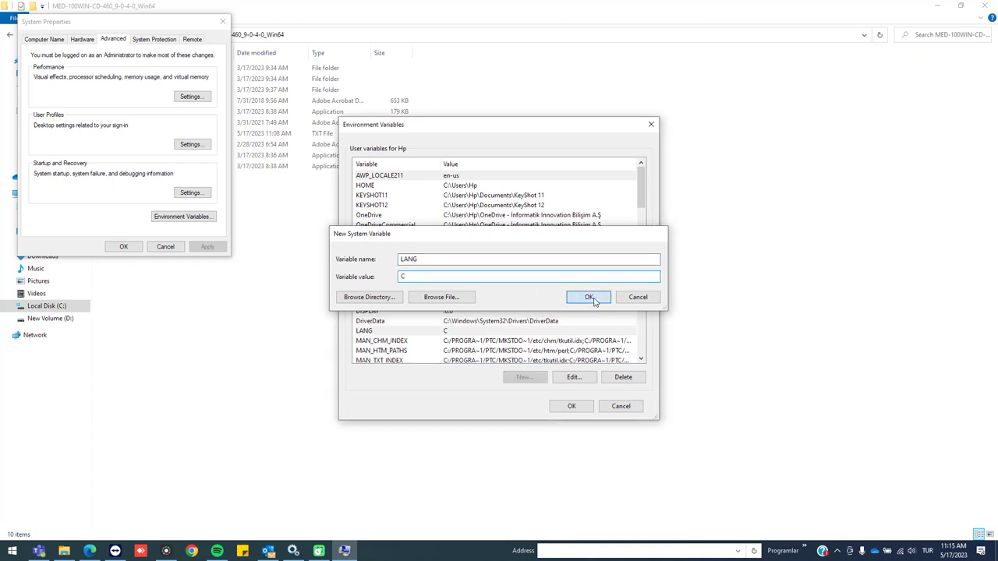
# Open the system Path variable for editing
pyautogui.scroll(-3, 474, 347)
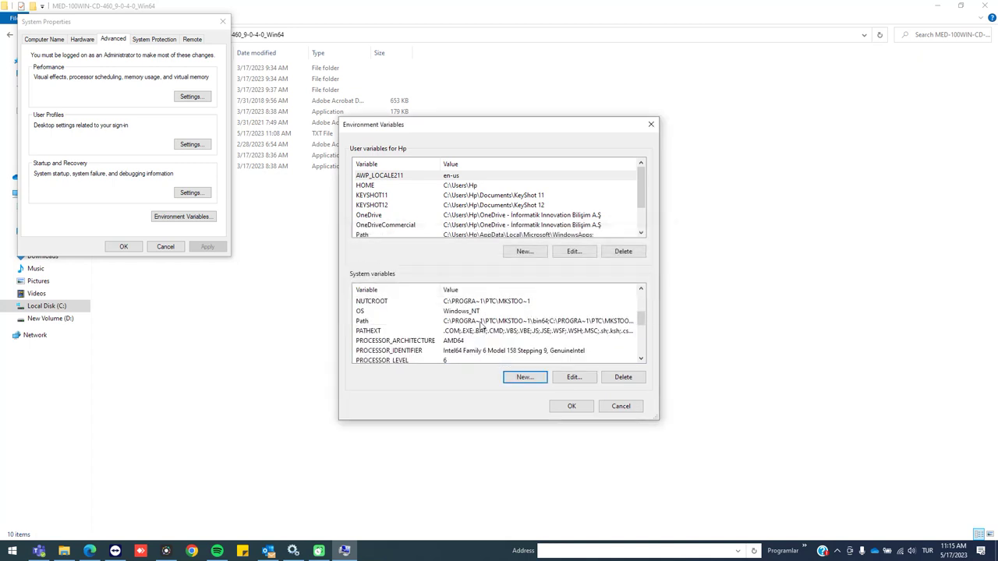
pyautogui.click(467, 321)
pyautogui.click(573, 377)
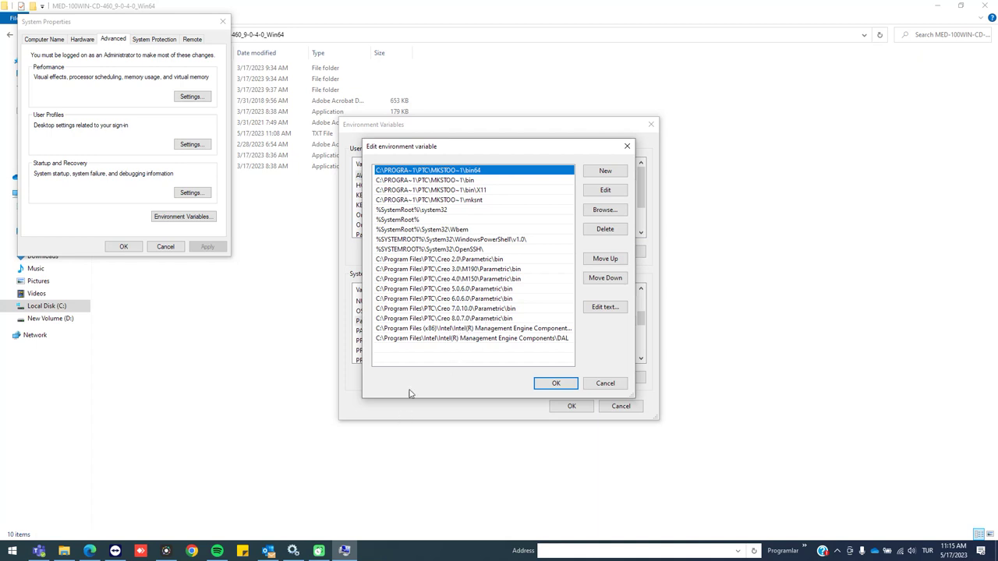
# Open the Creo Parametric shortcut's target folder from the desktop and copy its full bin path
pyautogui.rightClick(440, 550)
pyautogui.click(496, 481)
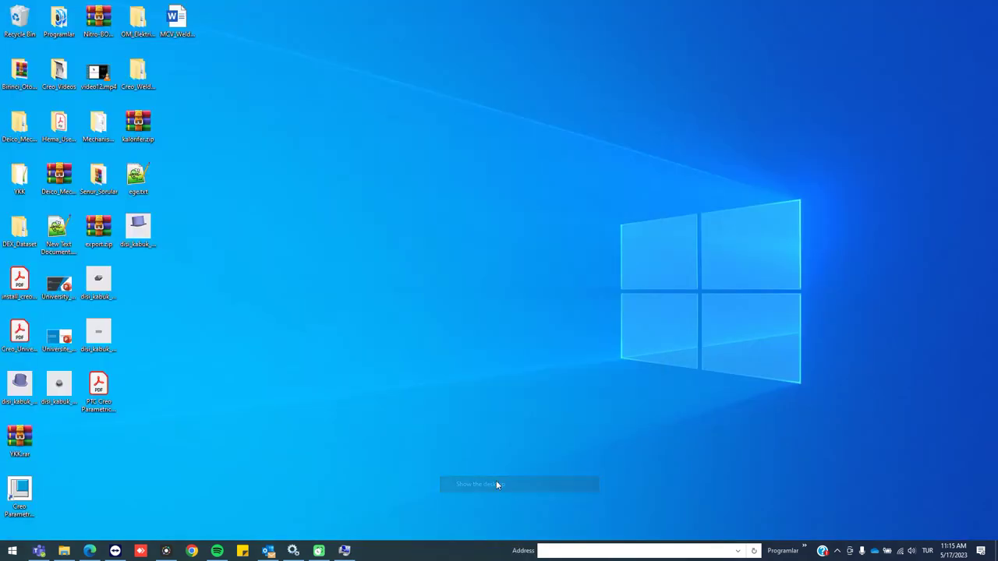
pyautogui.click(22, 492)
pyautogui.rightClick(26, 489)
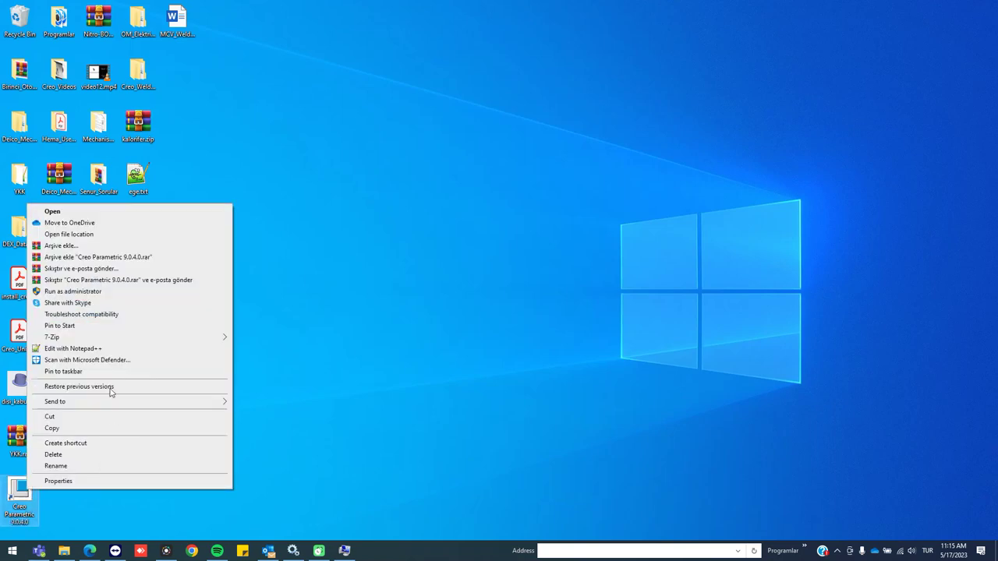
pyautogui.click(68, 234)
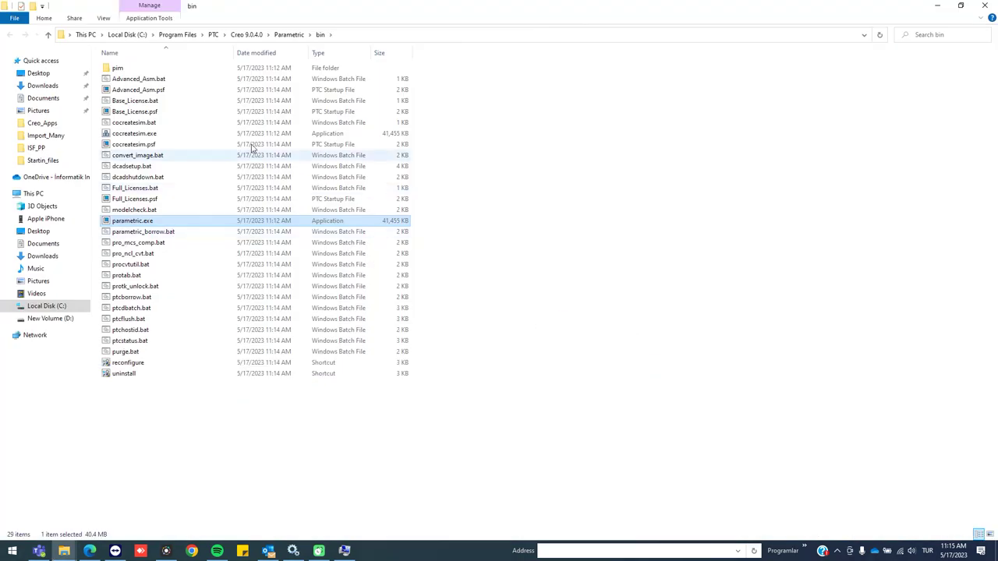
pyautogui.click(351, 32)
pyautogui.hotkey('ctrl', 'c')
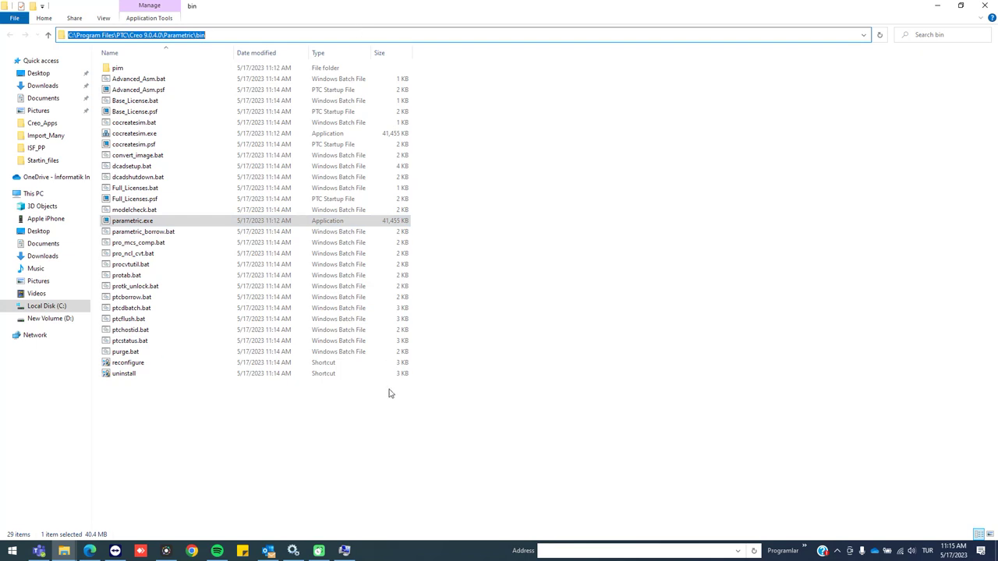
# Add the Creo 9.0.4.0 bin folder to Path, placed just below Creo 8.0.7.0
pyautogui.click(345, 551)
pyautogui.click(605, 171)
pyautogui.hotkey('ctrl', 'v')
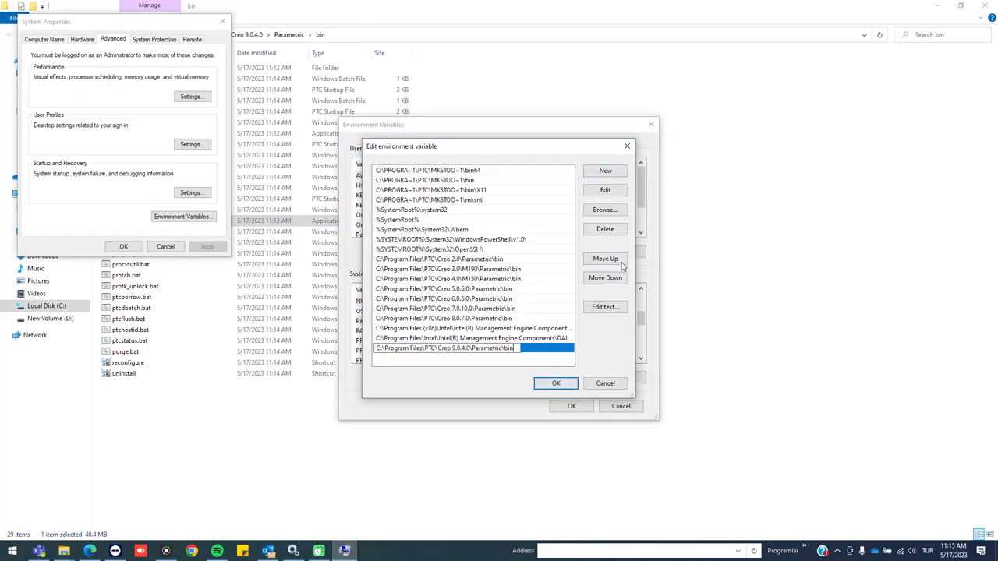
pyautogui.click(615, 262)
pyautogui.click(615, 262)
pyautogui.click(615, 262)
pyautogui.click(613, 279)
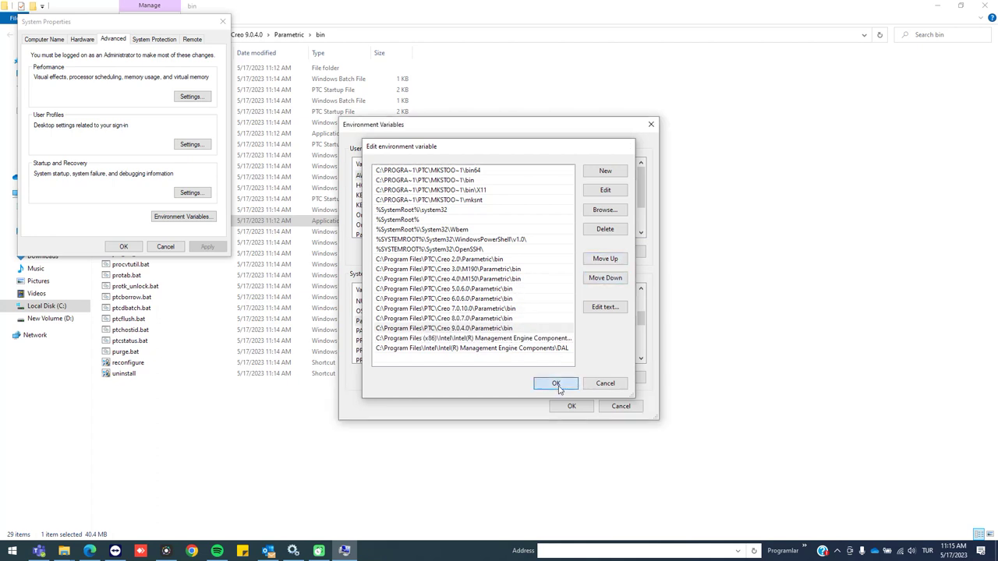
# Save the Path and environment variable changes and close System Properties
pyautogui.click(555, 383)
pyautogui.click(571, 406)
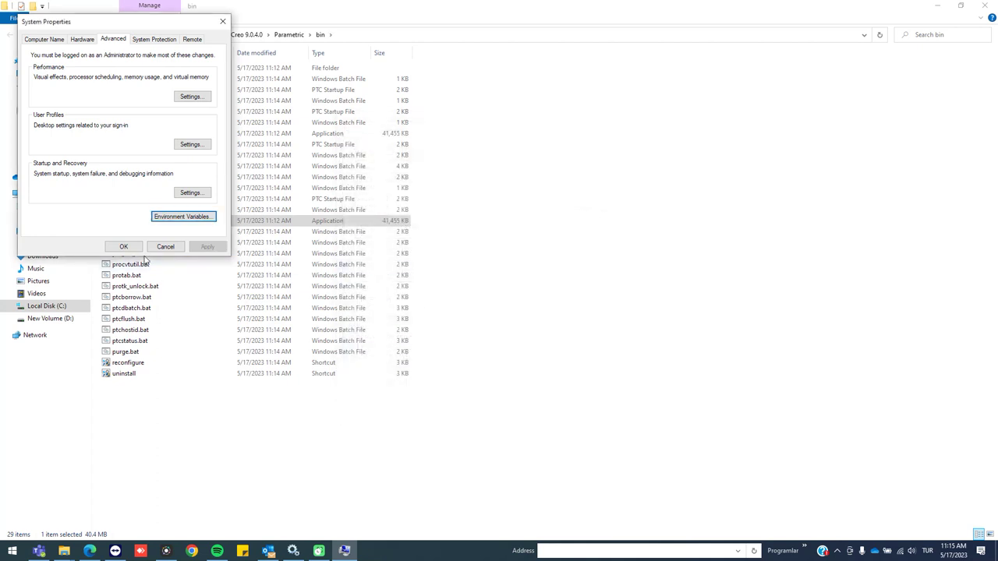
pyautogui.click(124, 247)
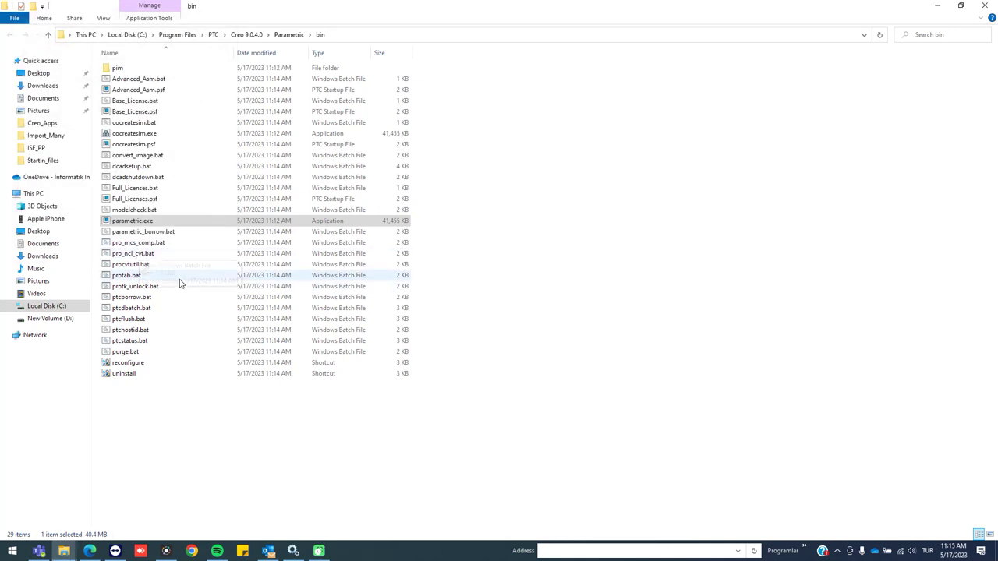
pyautogui.click(273, 416)
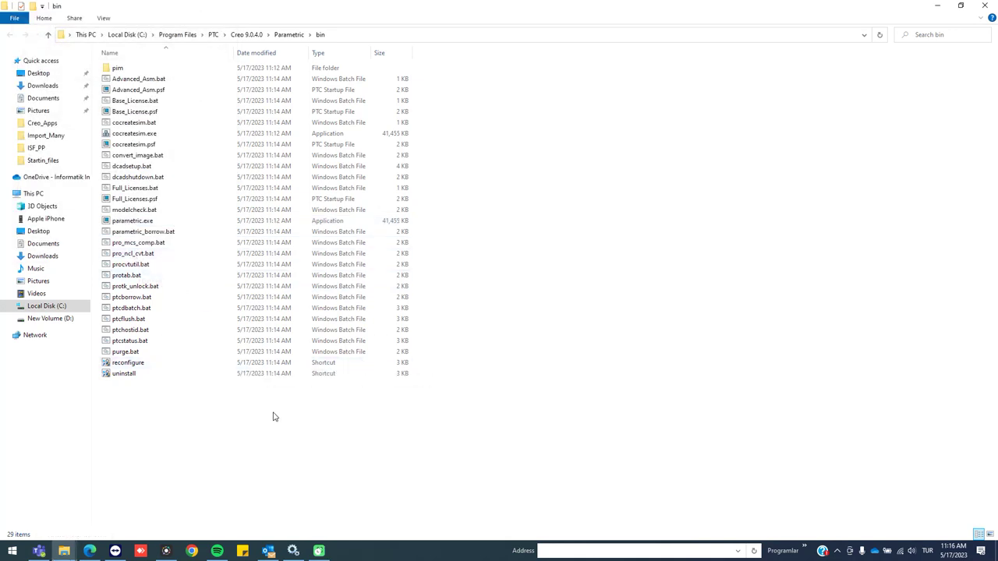
# Go to C:\Program Files and open the PTC folder's Properties
pyautogui.click(125, 35)
pyautogui.doubleClick(148, 166)
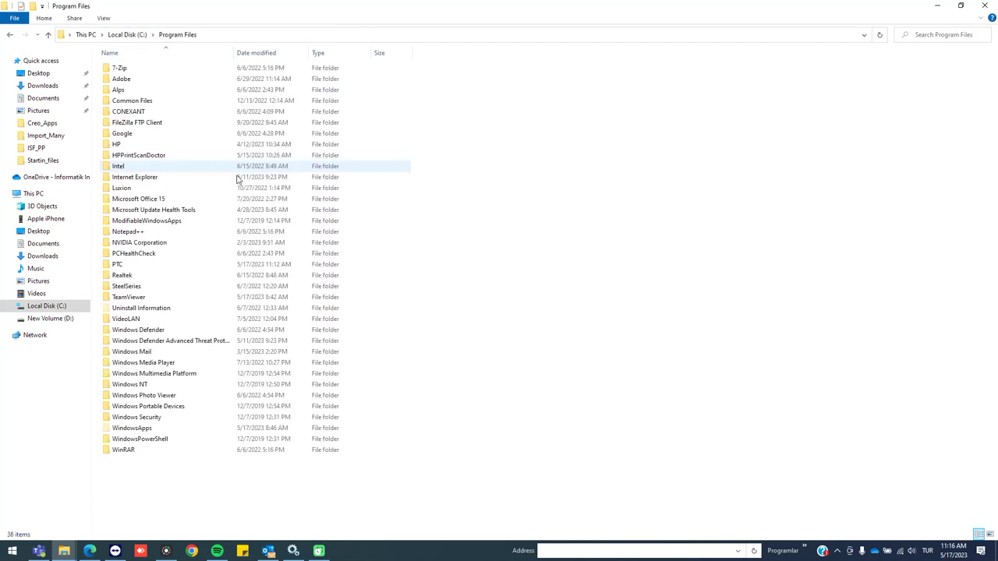
pyautogui.click(218, 264)
pyautogui.hotkey('shift', 'F10')
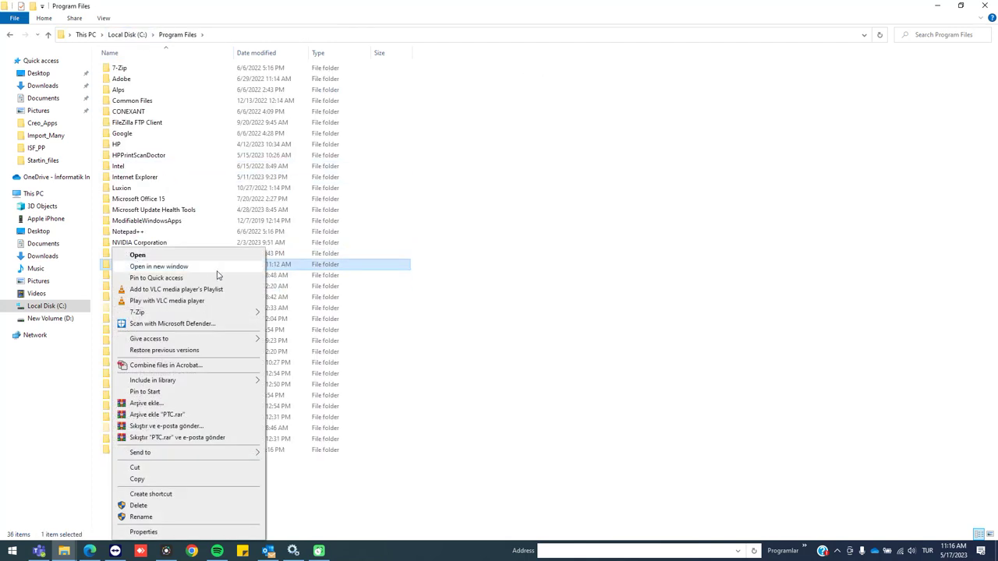
pyautogui.click(163, 533)
# Grant the Users group Full control on the PTC folder and apply it
pyautogui.click(187, 287)
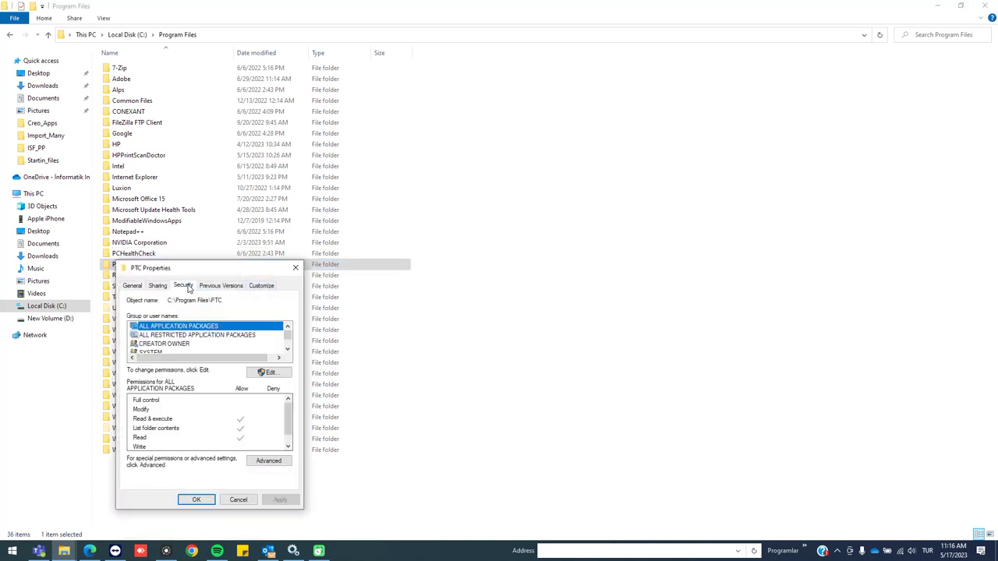
pyautogui.click(186, 346)
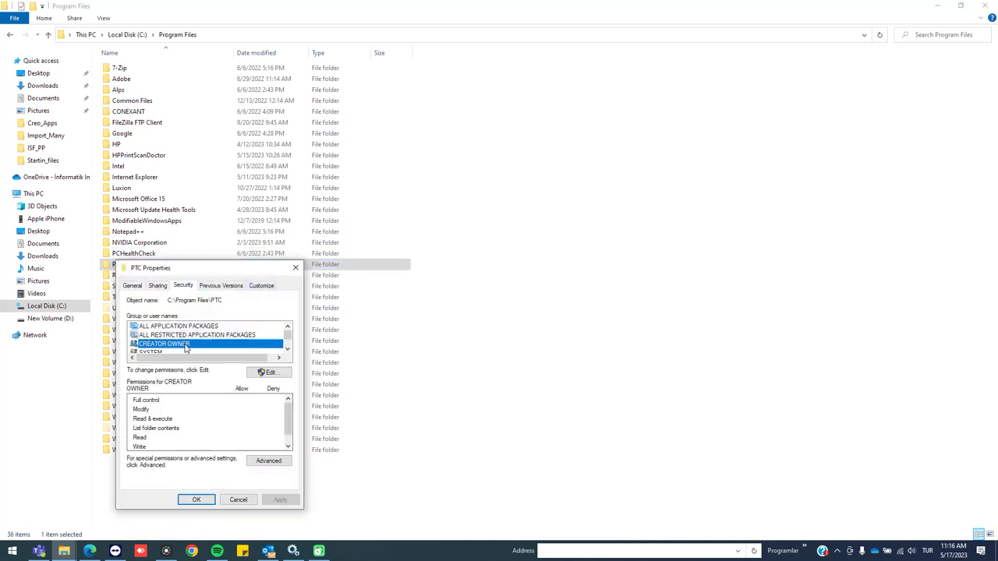
pyautogui.click(280, 374)
pyautogui.scroll(-1, 266, 394)
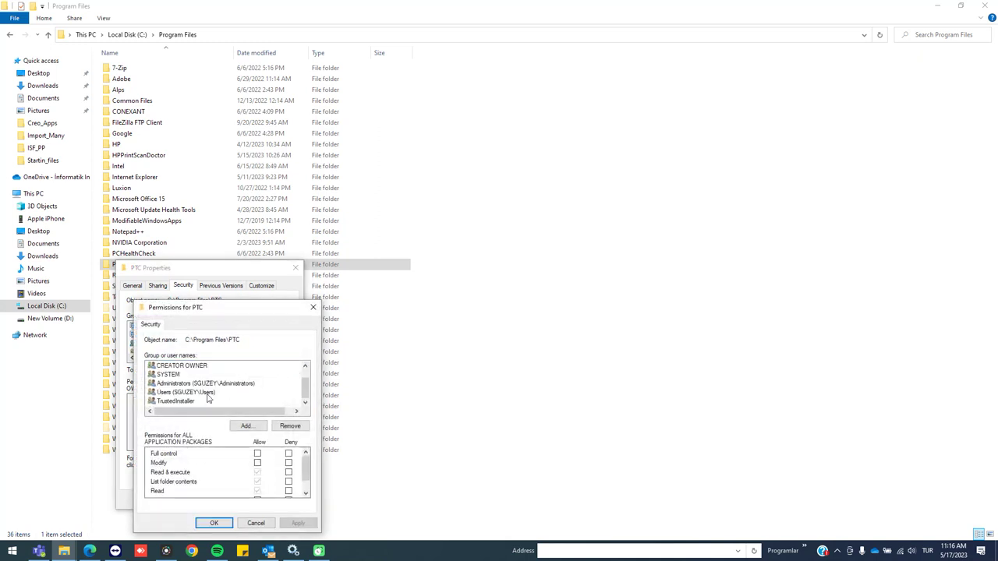
pyautogui.click(208, 393)
pyautogui.click(257, 453)
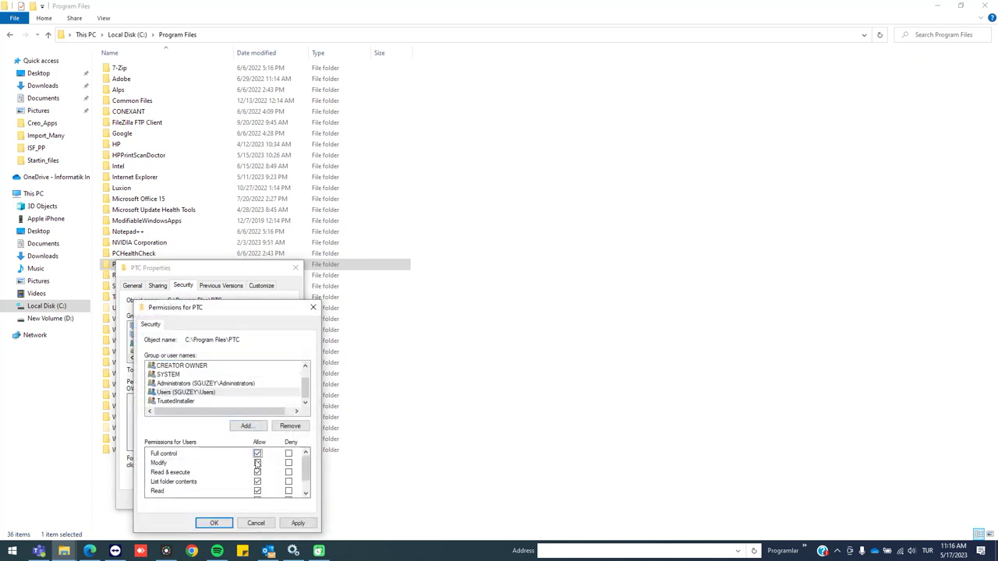
pyautogui.click(296, 523)
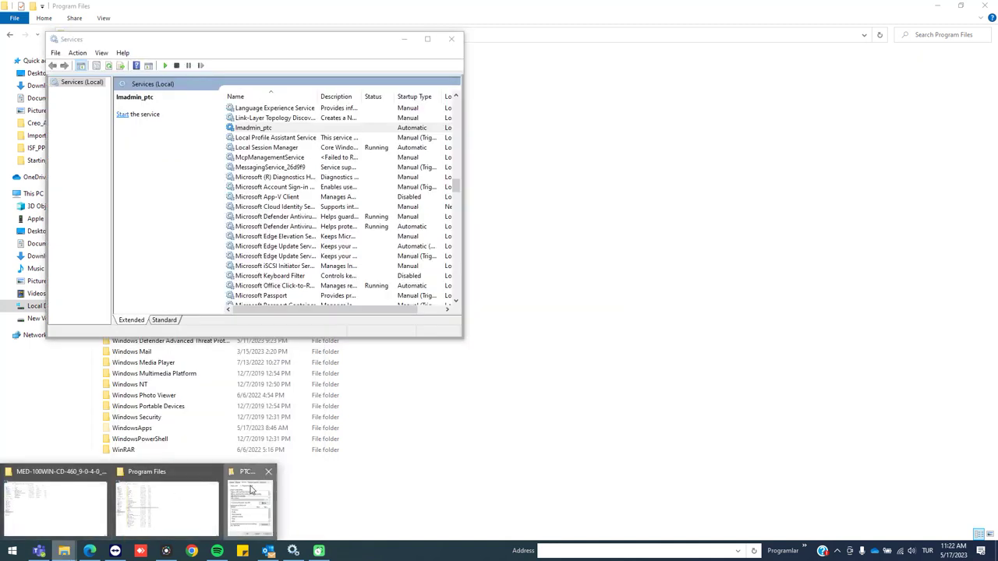
# Confirm and close the PTC permission dialogs, then close the Services window
pyautogui.click(251, 498)
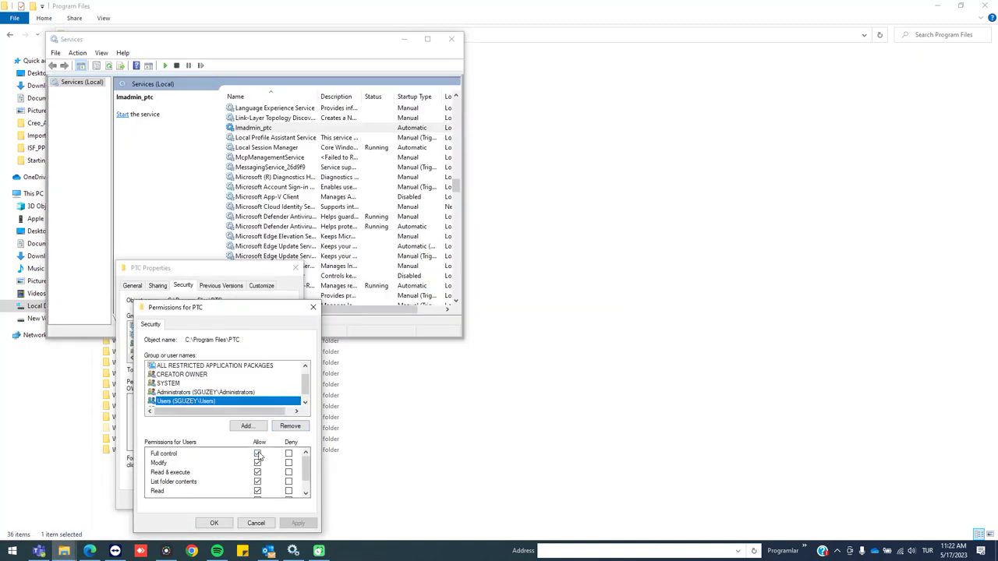
pyautogui.click(214, 523)
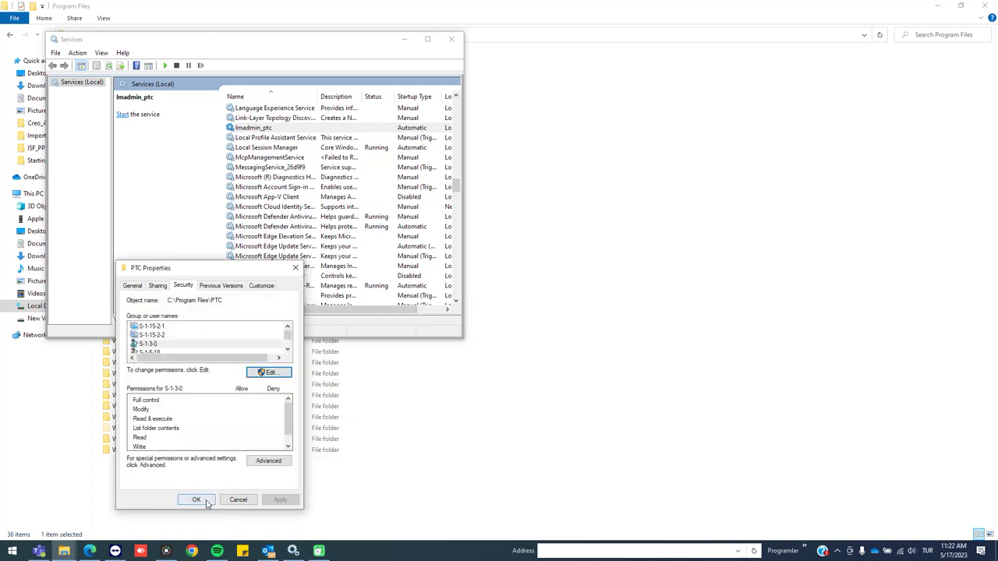
pyautogui.click(197, 500)
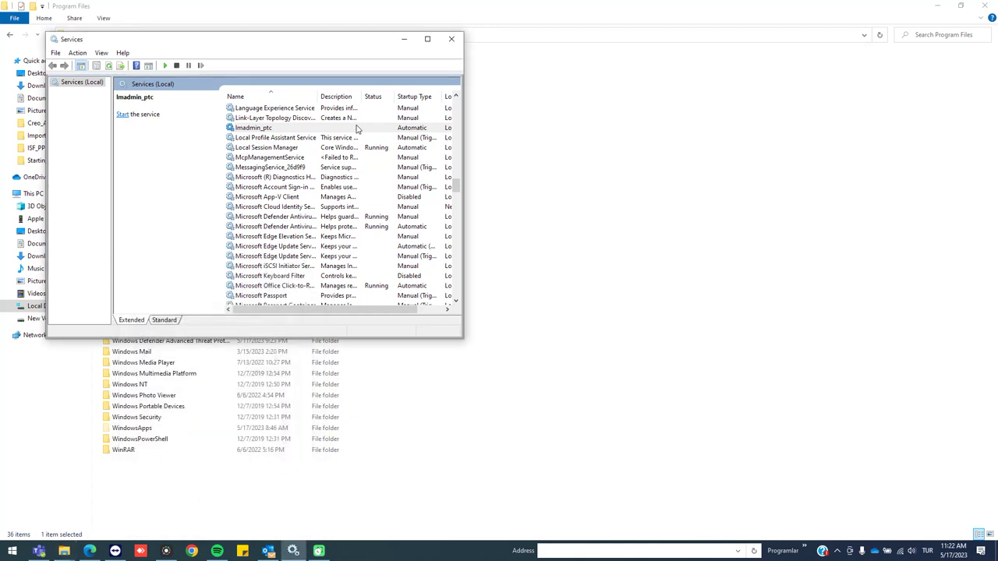
pyautogui.click(452, 38)
pyautogui.click(622, 353)
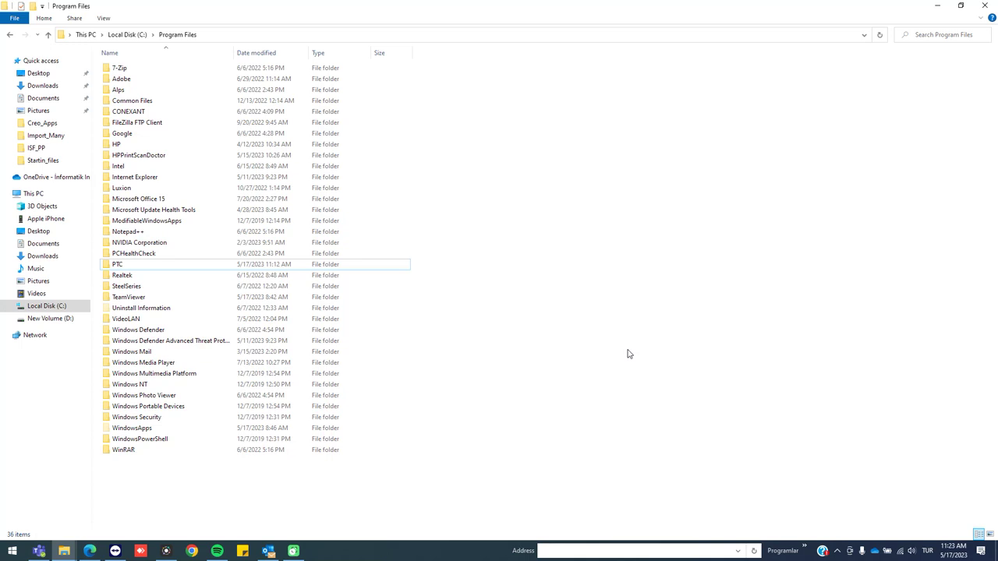
# Browse to PTC\Creo 9.0.4.0\Common Files\creo_standards\config_files and open config_mmks.pro in Notepad++
pyautogui.doubleClick(182, 265)
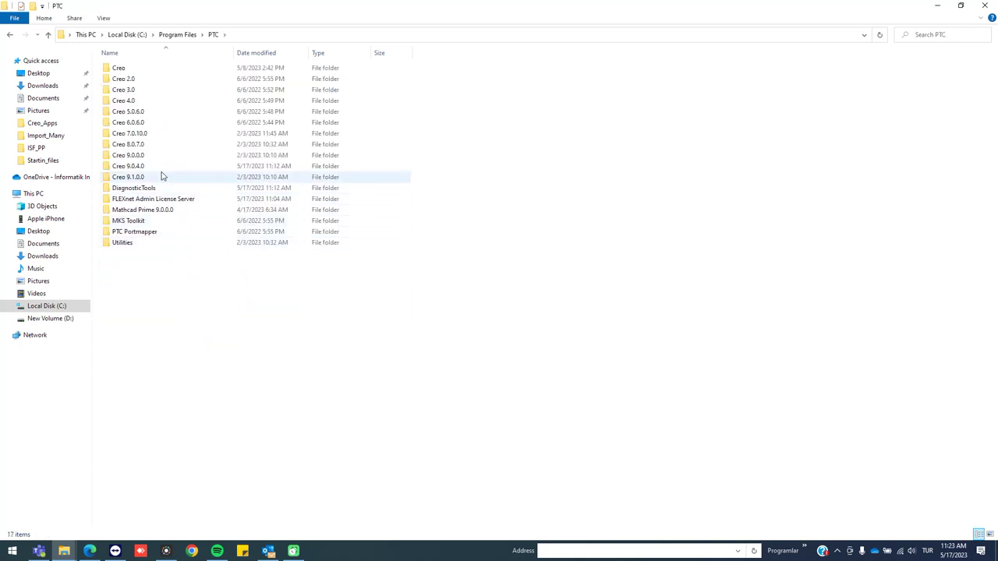
pyautogui.doubleClick(148, 166)
pyautogui.doubleClick(161, 70)
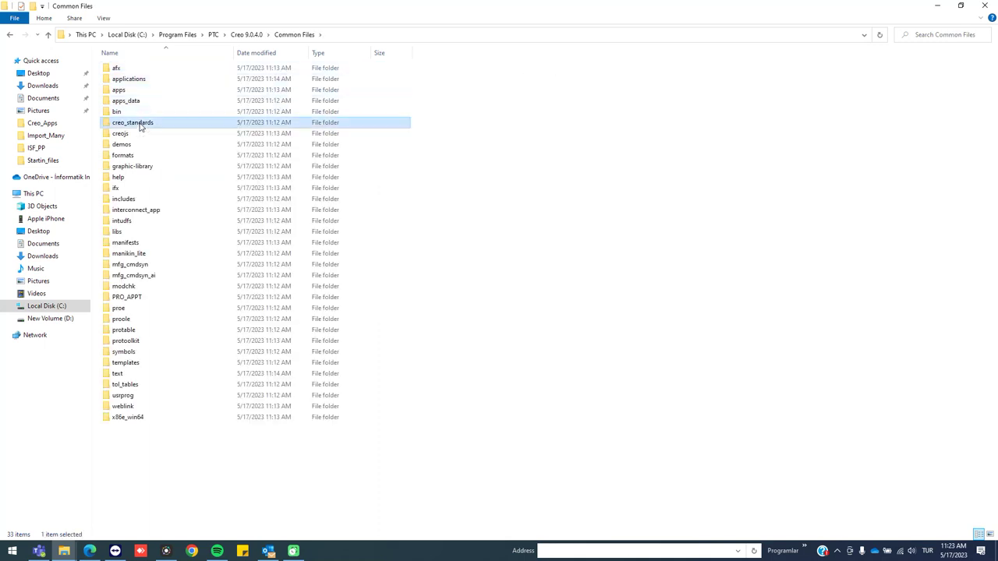
pyautogui.doubleClick(139, 125)
pyautogui.doubleClick(142, 70)
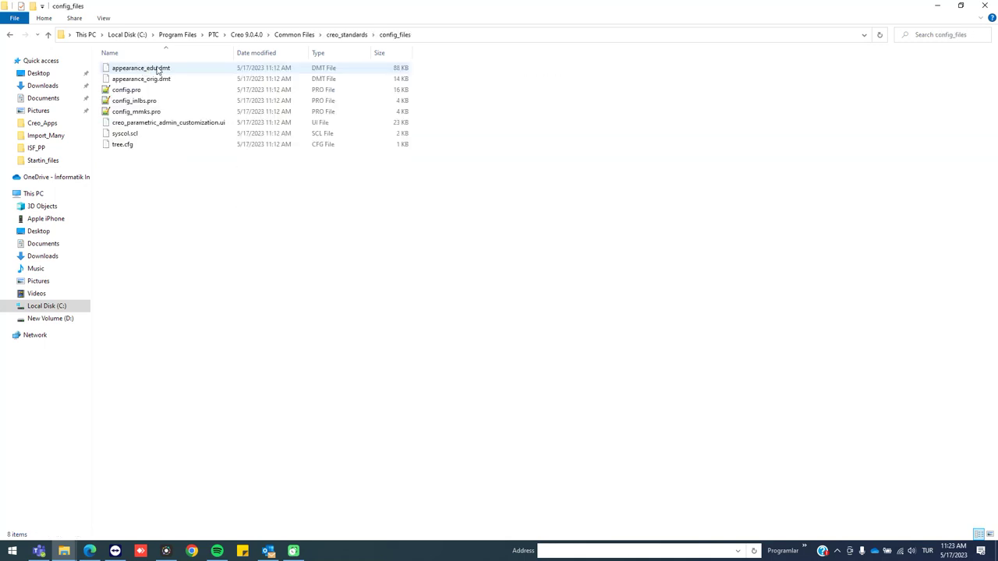
pyautogui.click(150, 113)
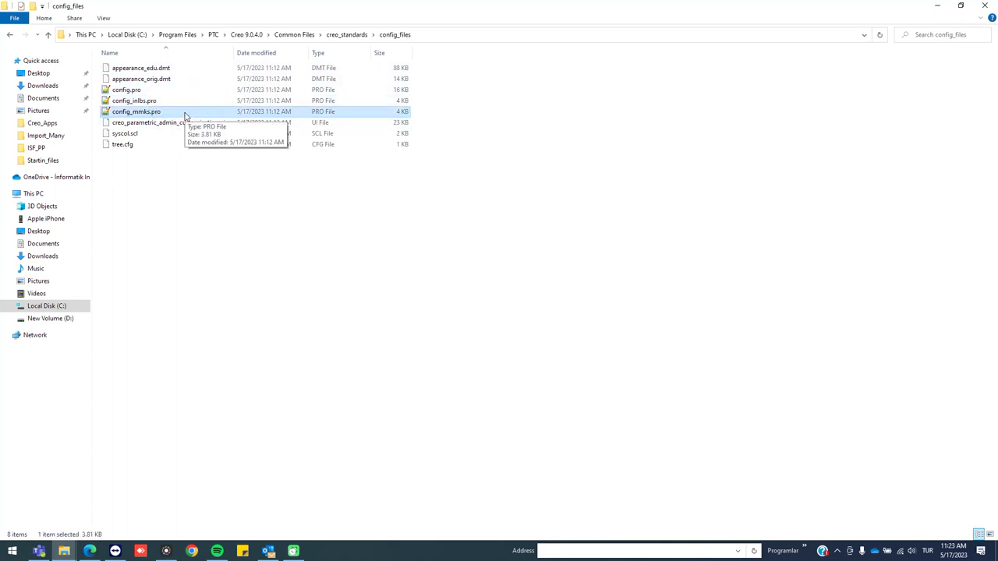
pyautogui.doubleClick(189, 114)
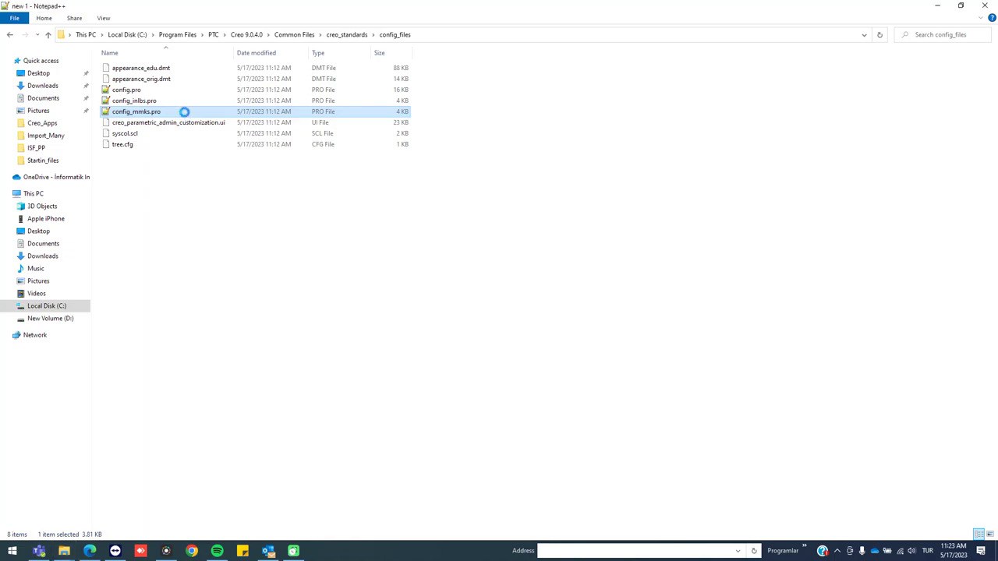
# Scroll through config_mmks.pro's display, MMKS, INLBS and library path options, then close Notepad++ unchanged
pyautogui.scroll(-16, 189, 174)
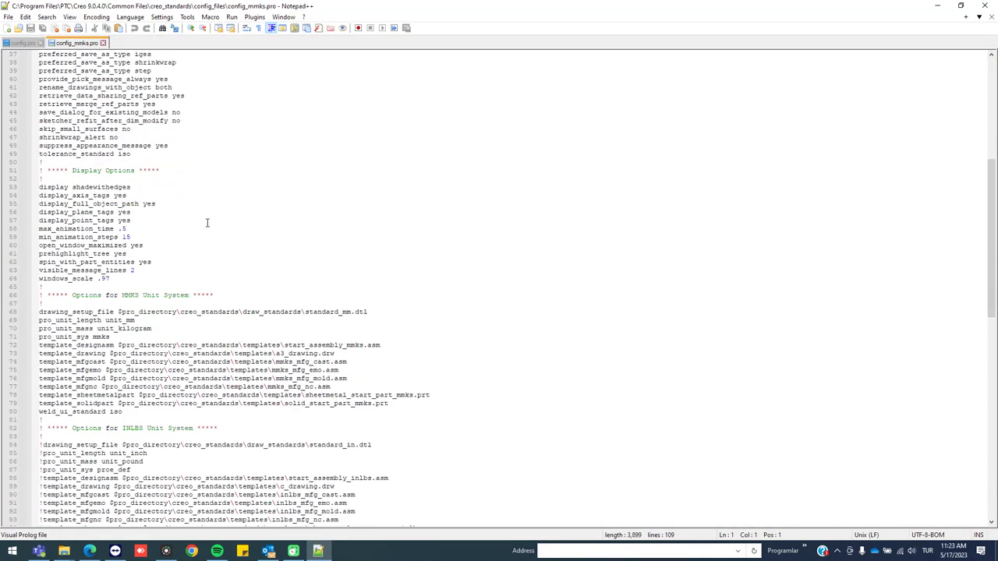
pyautogui.scroll(-5, 300, 360)
pyautogui.scroll(13, 300, 361)
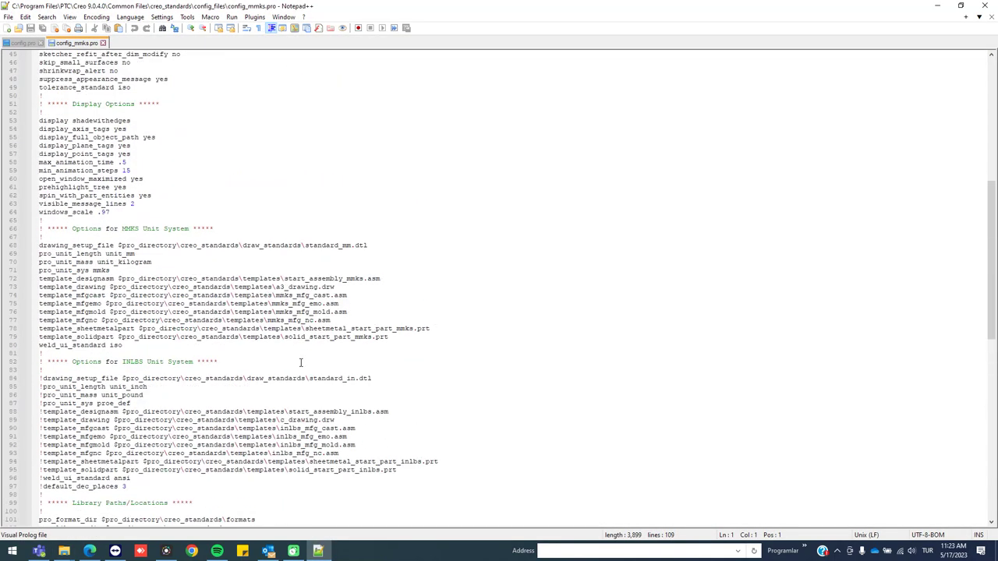
pyautogui.scroll(-7, 300, 362)
pyautogui.scroll(-5, 300, 363)
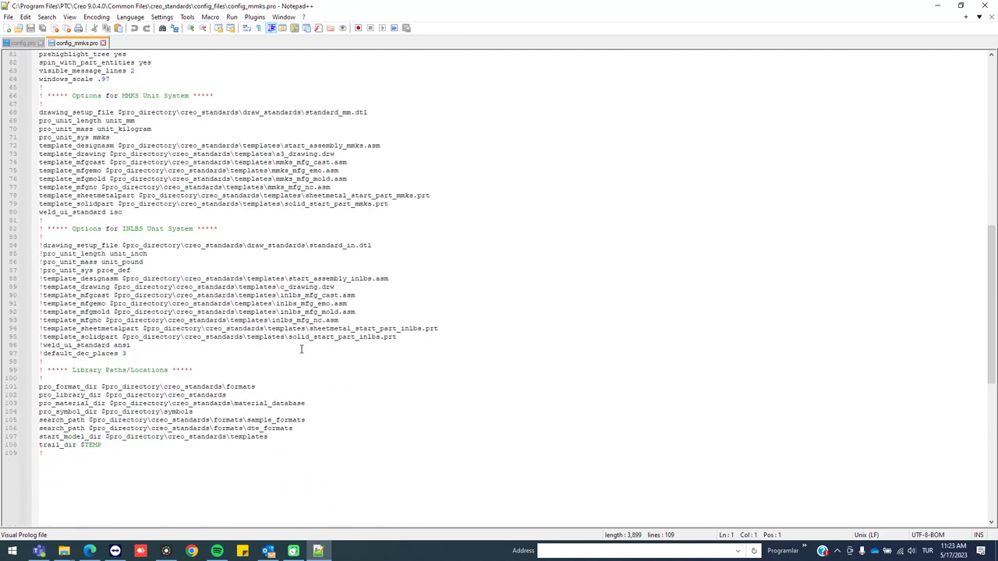
pyautogui.click(988, 5)
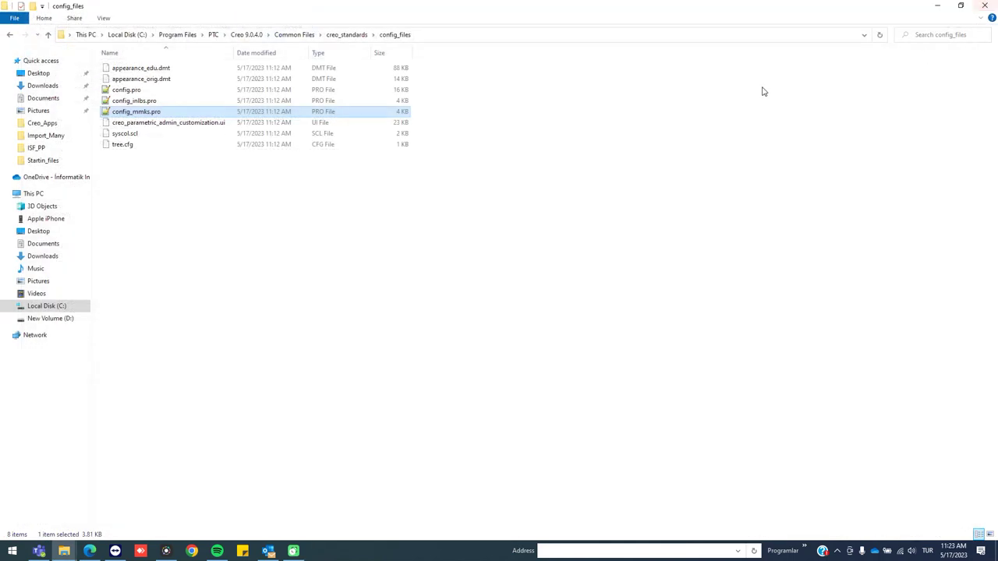
# Copy config_mmks.pro and create a new folder named Work in C:\PTC
pyautogui.rightClick(143, 111)
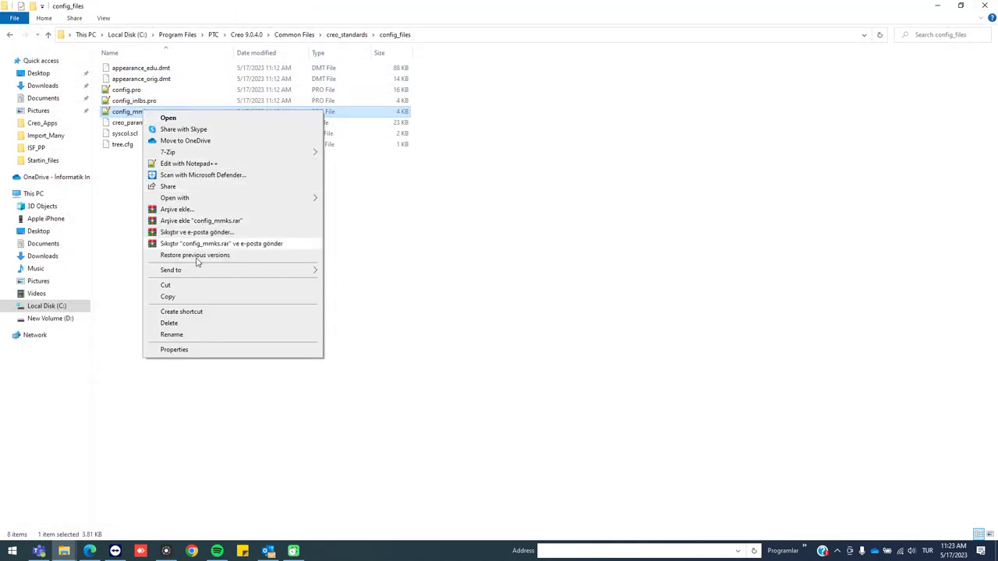
pyautogui.click(183, 297)
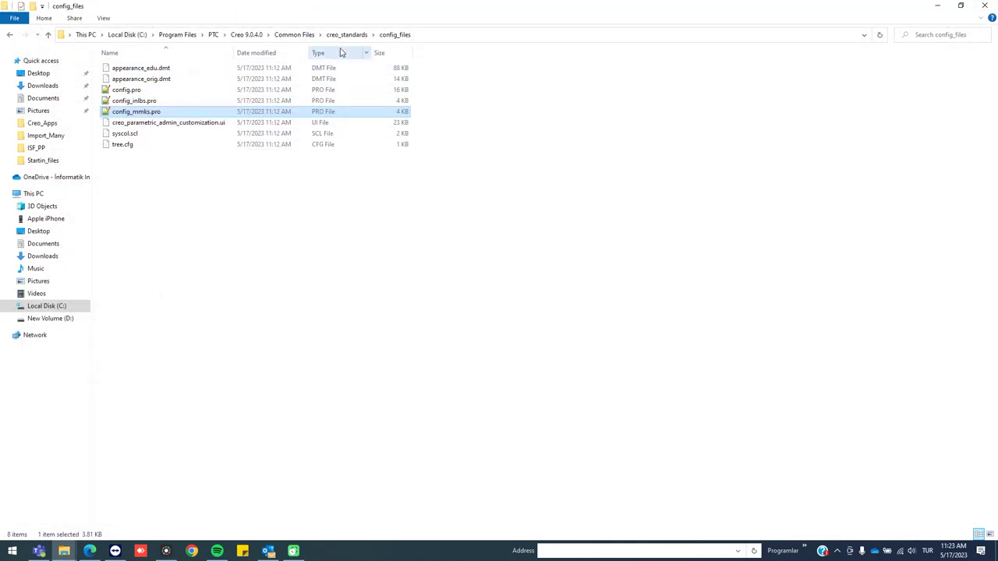
pyautogui.click(119, 36)
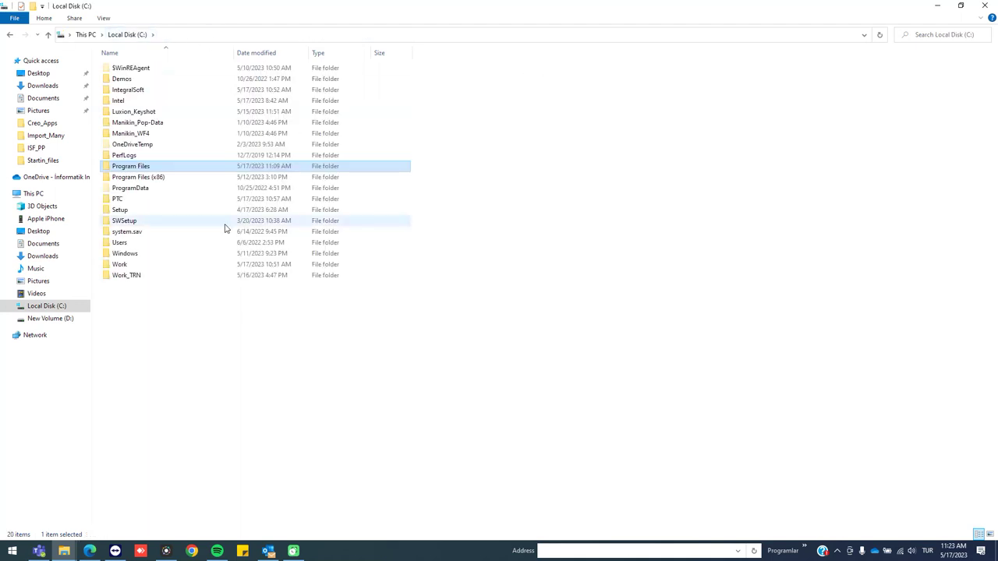
pyautogui.doubleClick(118, 200)
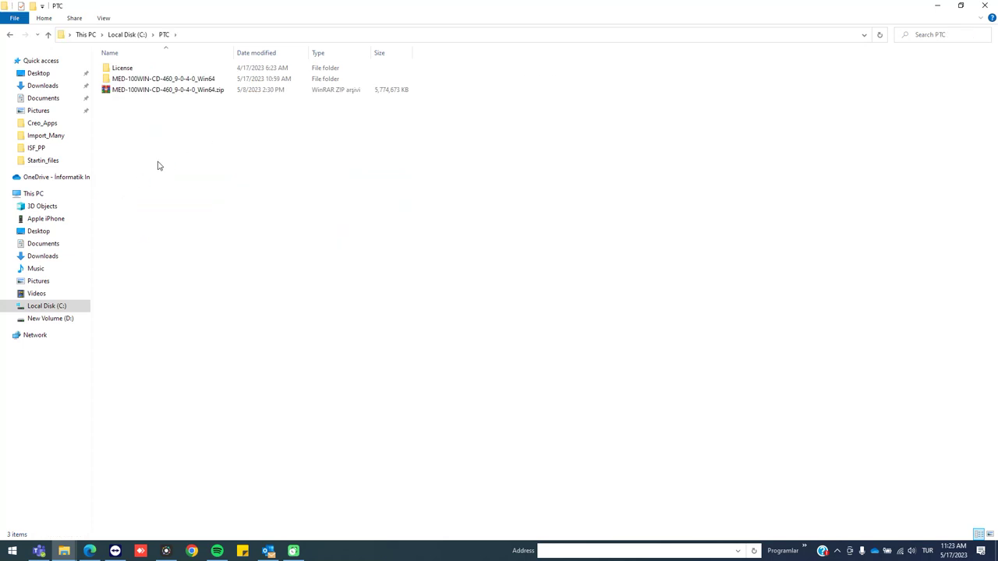
pyautogui.rightClick(178, 204)
pyautogui.moveTo(232, 322)
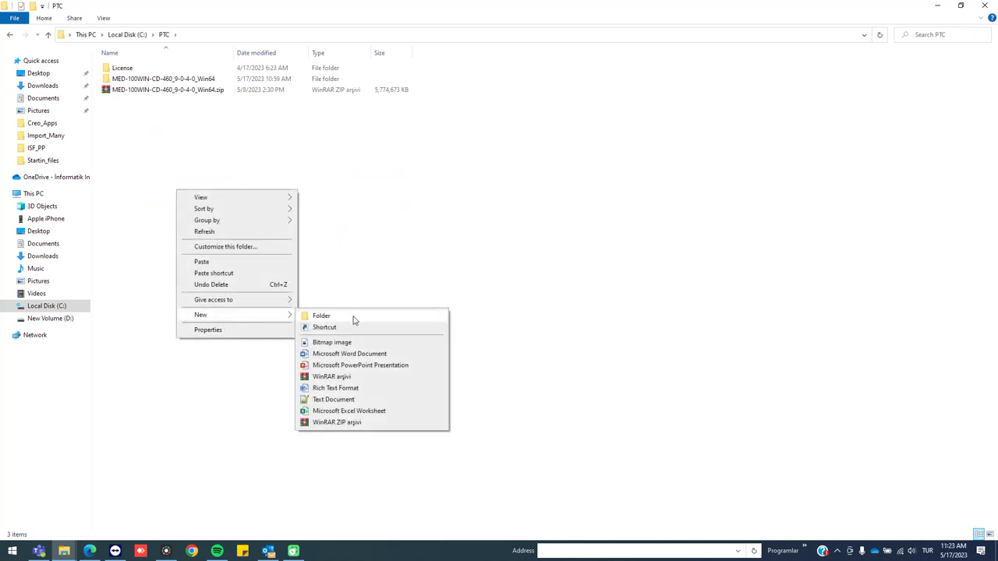
pyautogui.click(351, 318)
pyautogui.write('Wor')
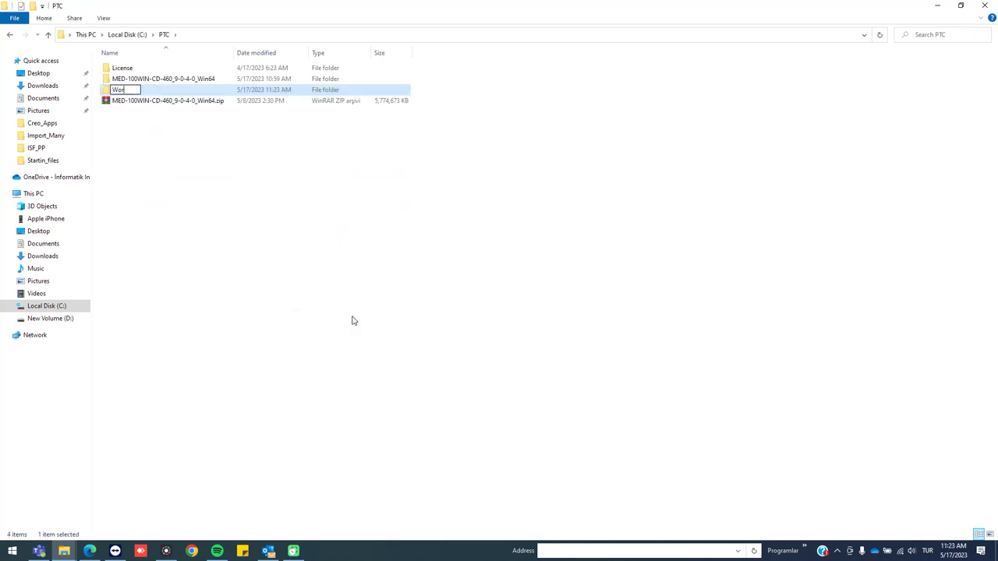
pyautogui.write('k')
pyautogui.press('Return')
pyautogui.press('Return')
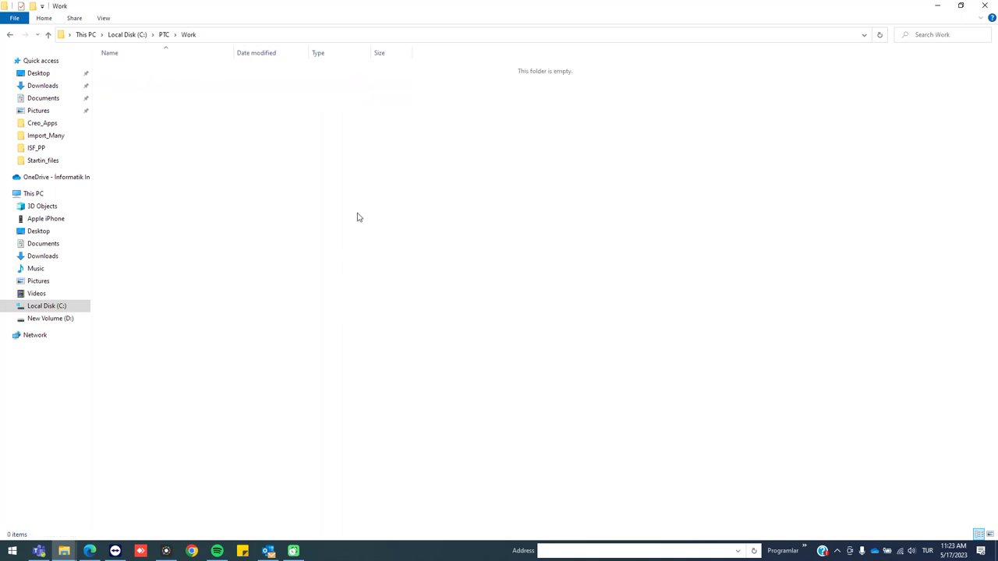
# Paste config_mmks.pro into Work and rename the copy to config.pro
pyautogui.hotkey('ctrl', 'v')
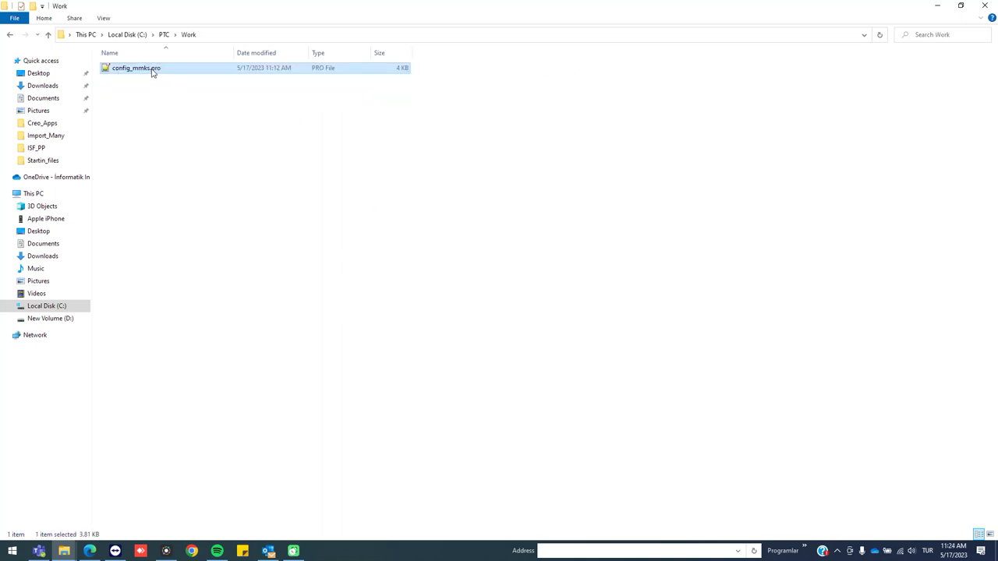
pyautogui.click(155, 70)
pyautogui.click(146, 68)
pyautogui.press('BackSpace')
pyautogui.press('BackSpace')
pyautogui.press('BackSpace')
pyautogui.press('BackSpace')
pyautogui.press('BackSpace')
pyautogui.press('Return')
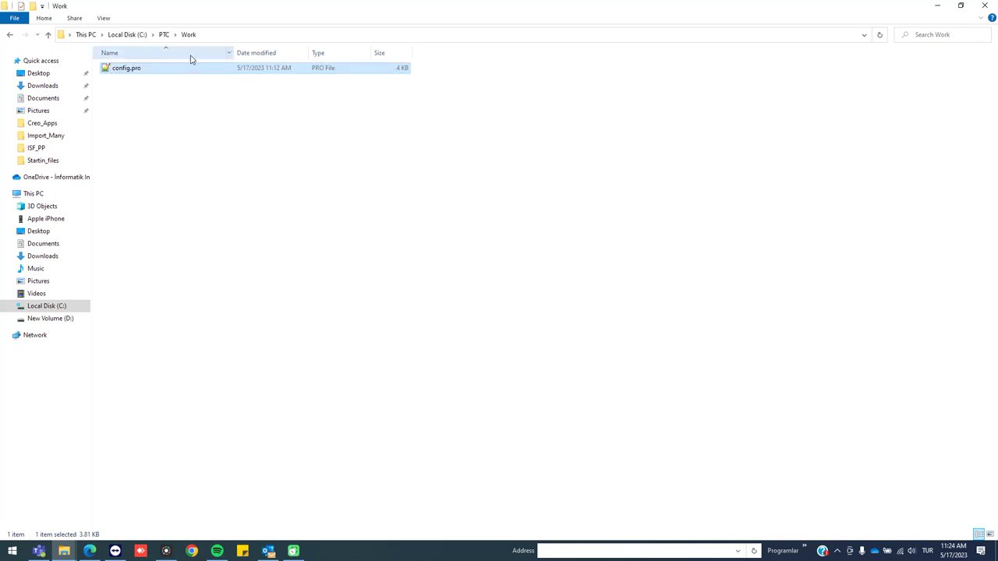
# Set the Creo Parametric shortcut's Start in folder to C:\PTC\Work
pyautogui.click(240, 35)
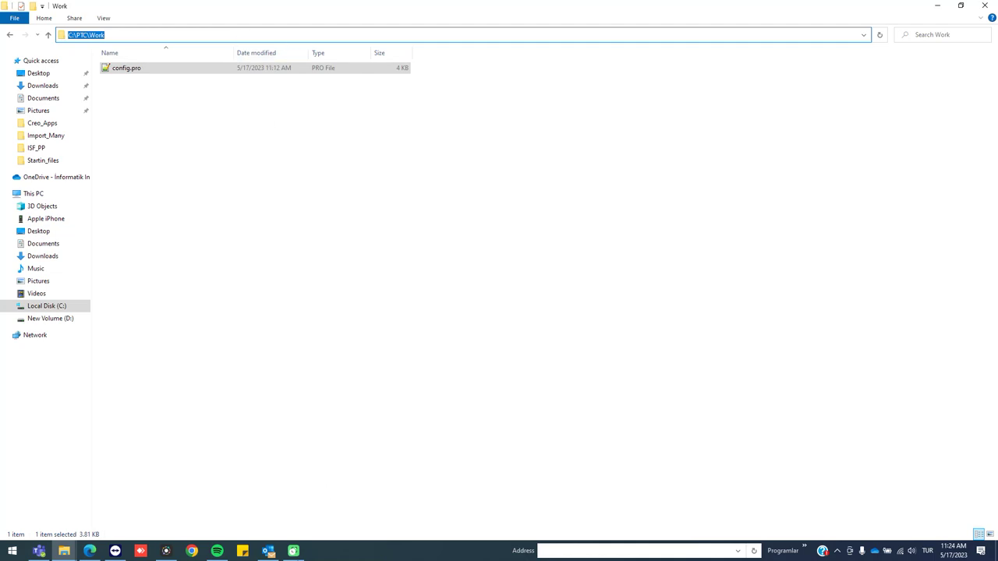
pyautogui.rightClick(344, 556)
pyautogui.click(351, 480)
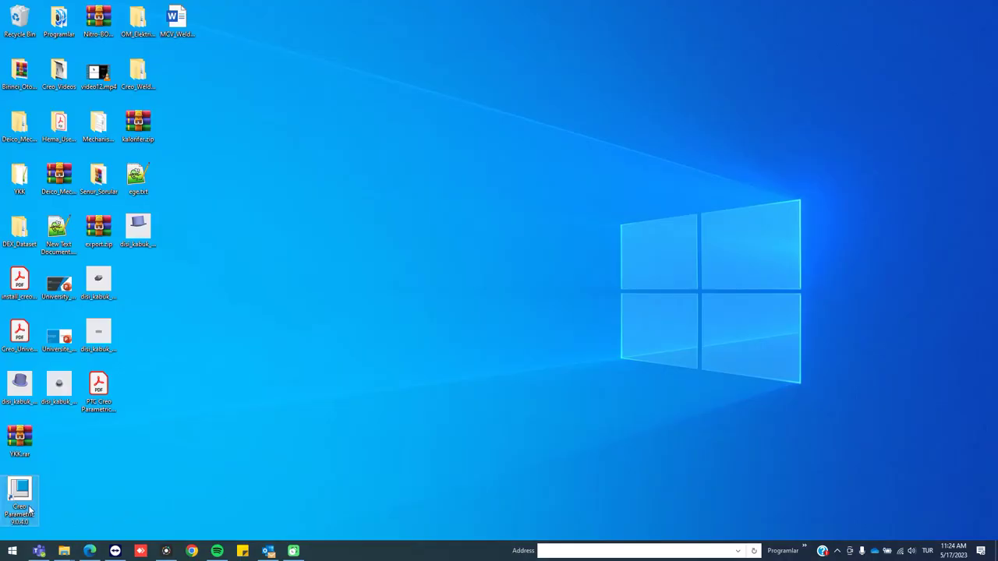
pyautogui.rightClick(29, 511)
pyautogui.click(48, 497)
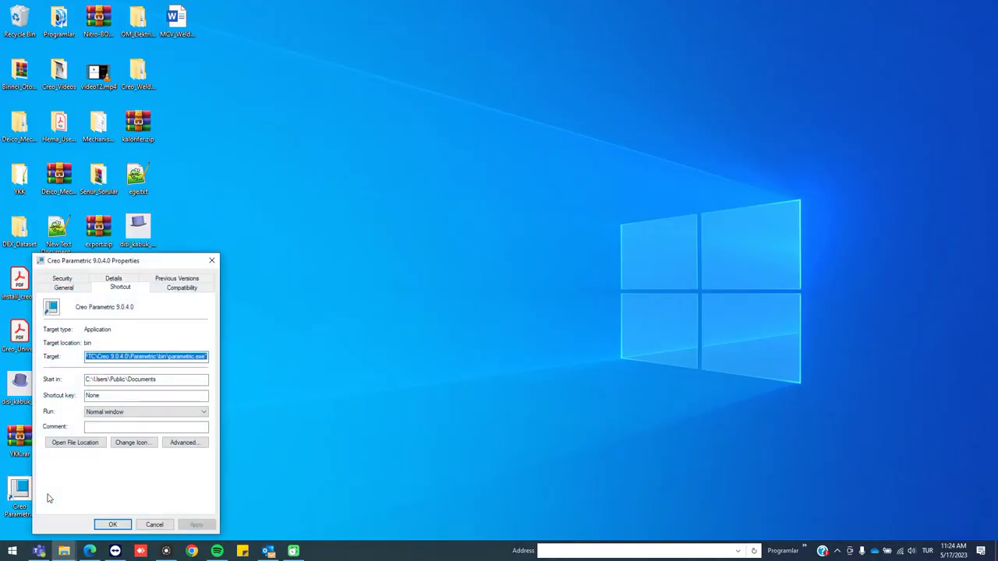
pyautogui.moveTo(189, 378); pyautogui.dragTo(37, 376)
pyautogui.hotkey('ctrl', 'v')
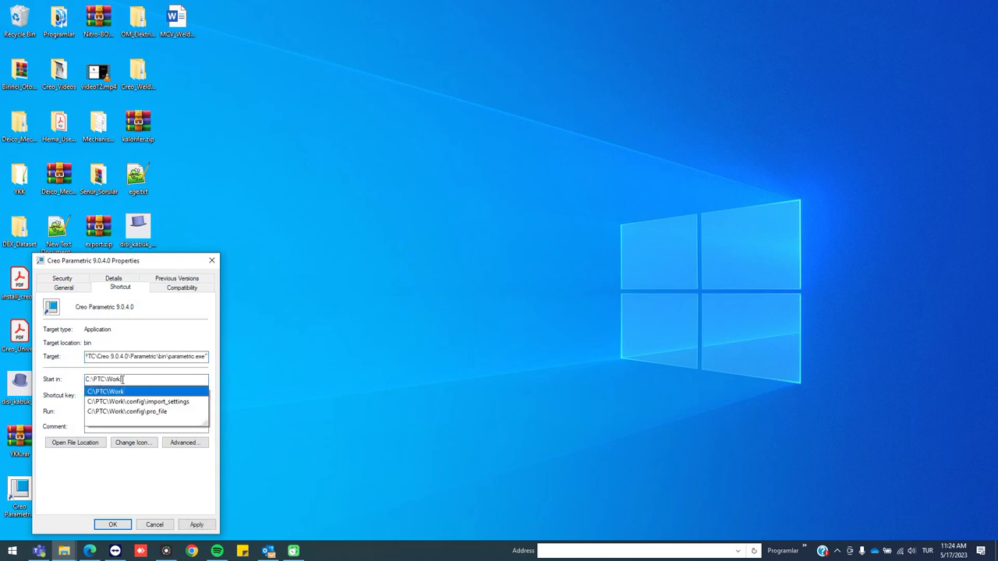
# Override the shortcut's high DPI scaling, performed by Application, and save with administrator permission
pyautogui.click(183, 287)
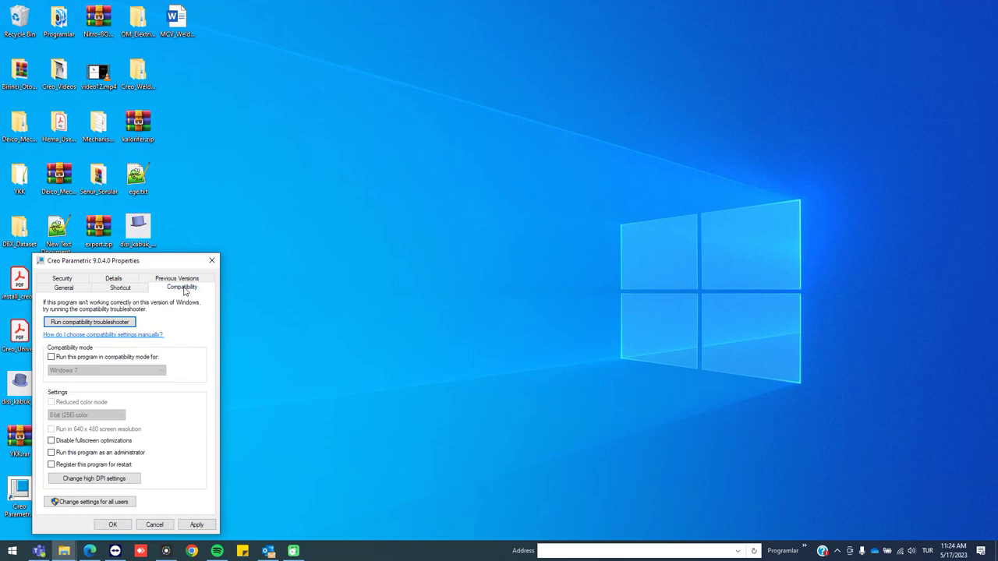
pyautogui.click(115, 482)
pyautogui.click(98, 460)
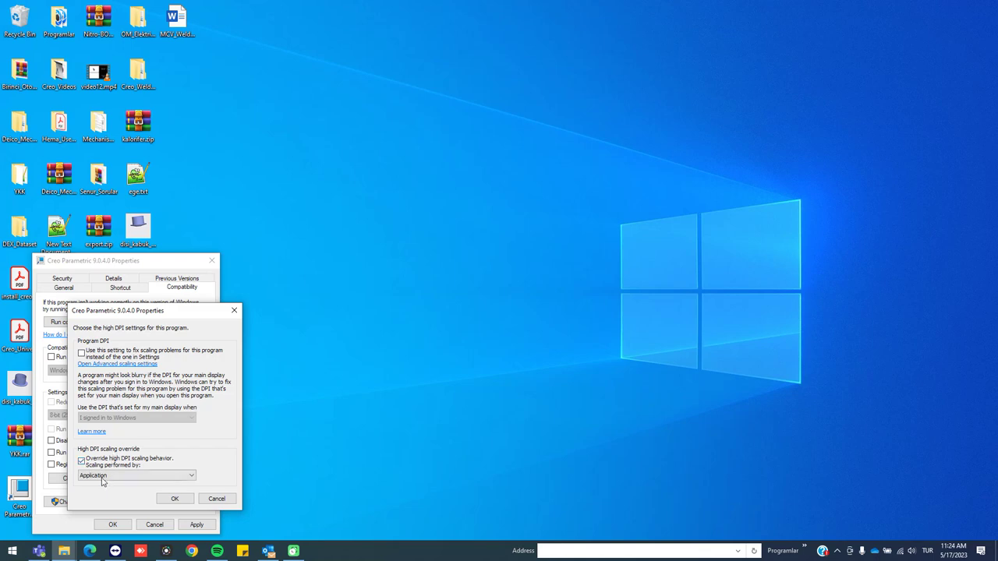
pyautogui.click(176, 499)
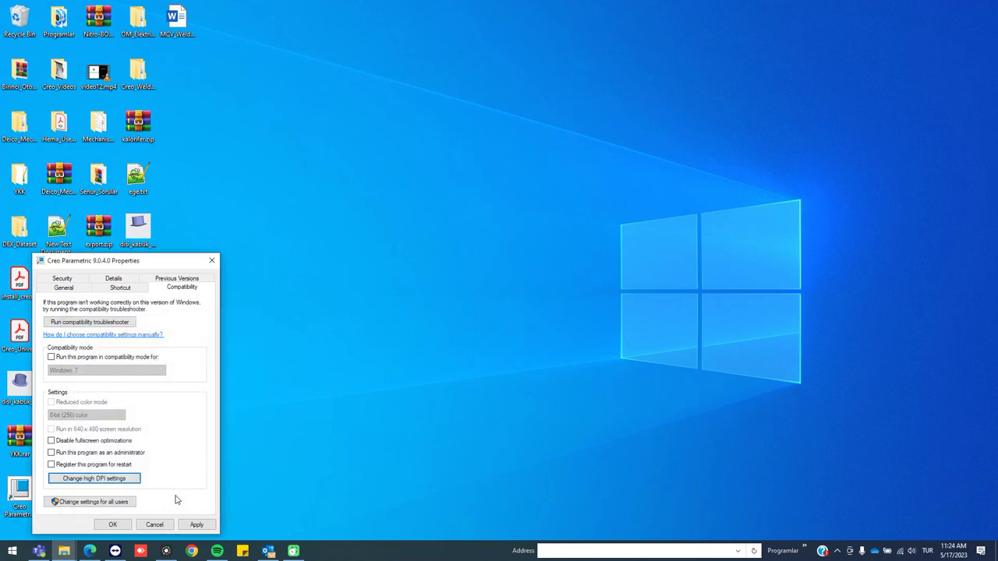
pyautogui.click(197, 525)
pyautogui.click(135, 418)
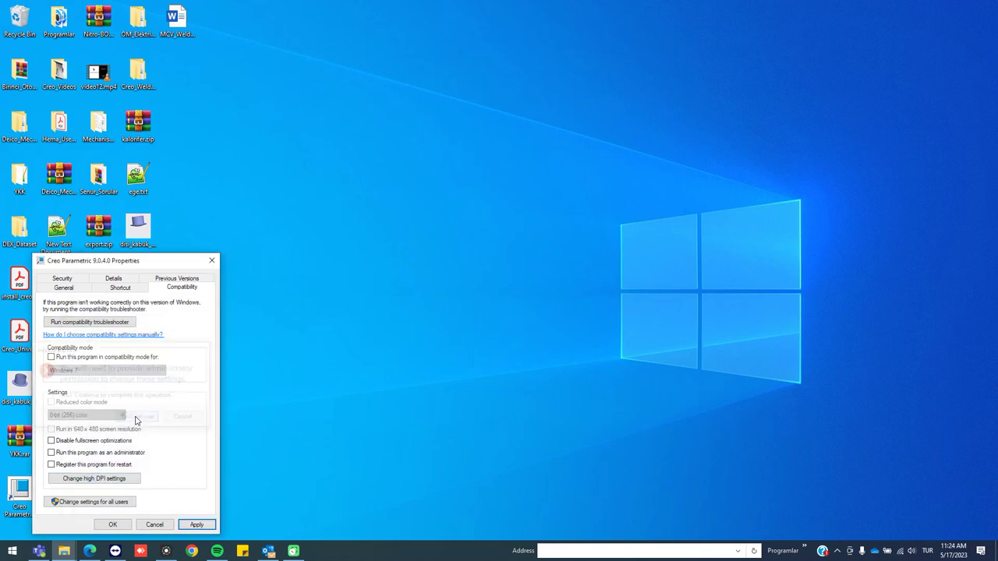
pyautogui.click(122, 524)
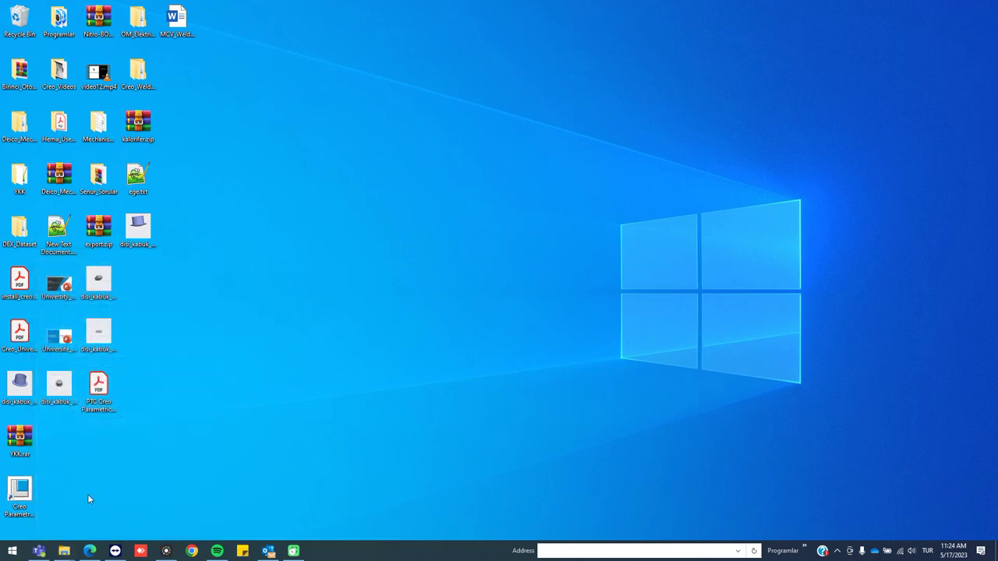
# Launch Creo Parametric 9.0.4.0 from the desktop icon, click Start, then choose No - Start Working
pyautogui.click(25, 507)
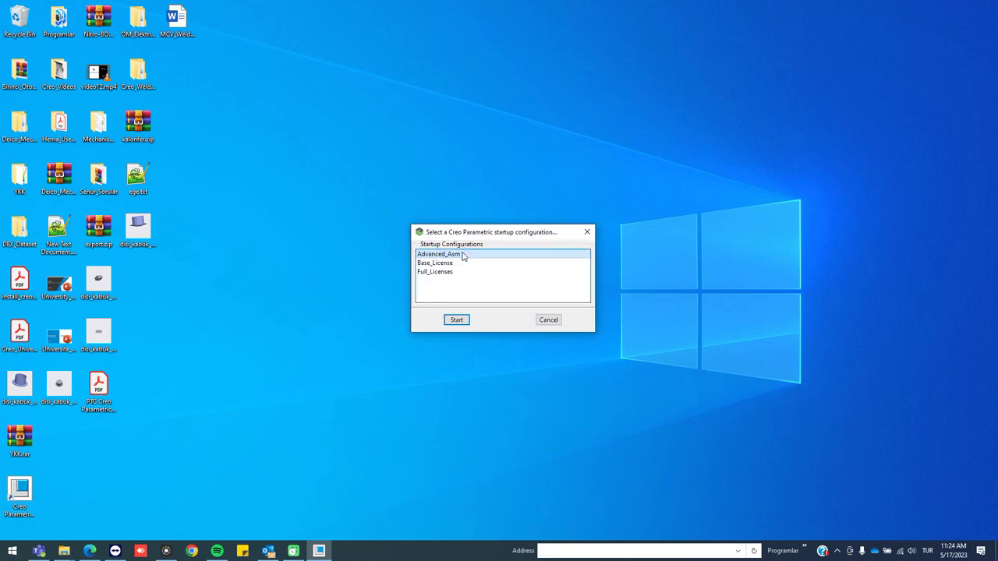
pyautogui.click(457, 320)
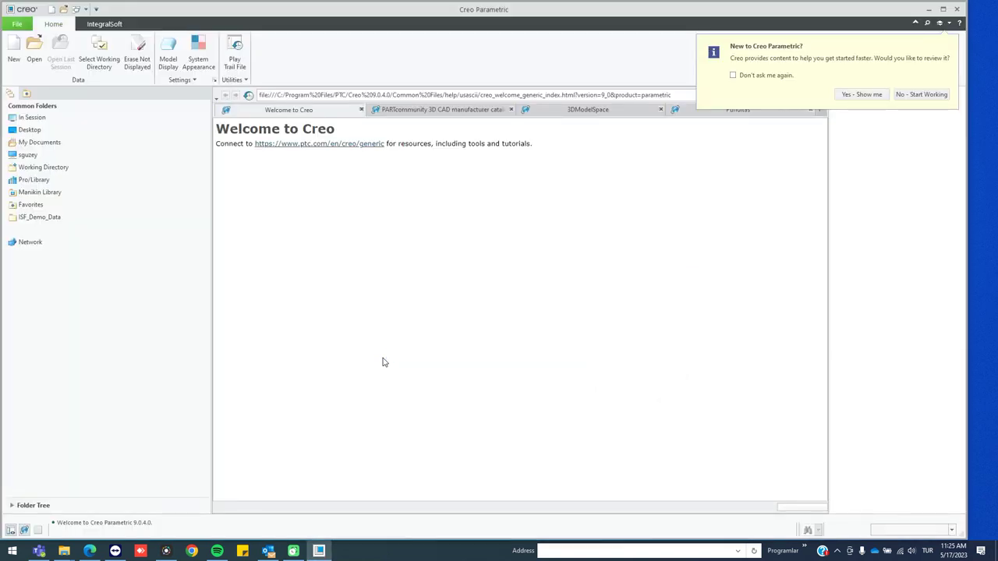
pyautogui.click(913, 95)
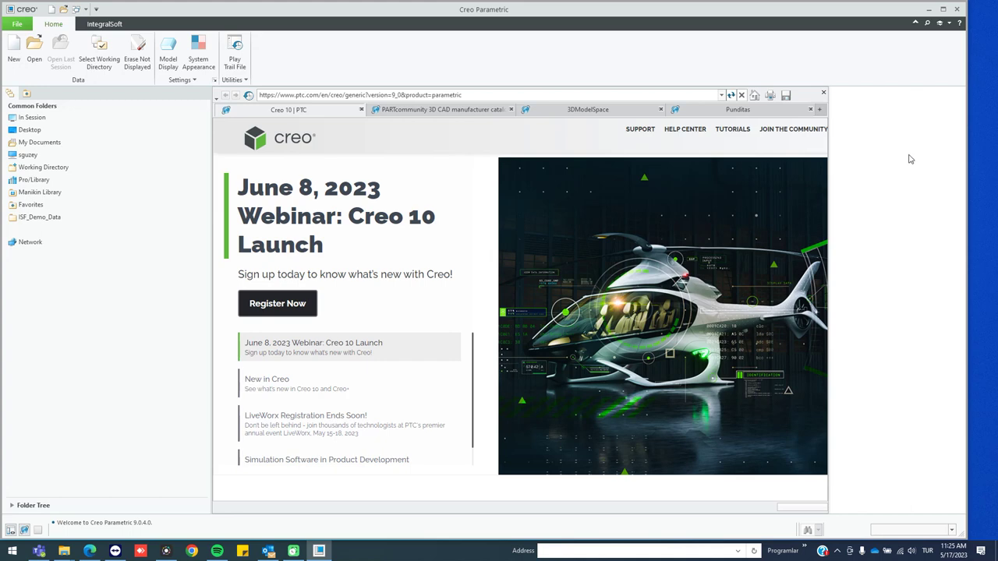
pyautogui.click(16, 23)
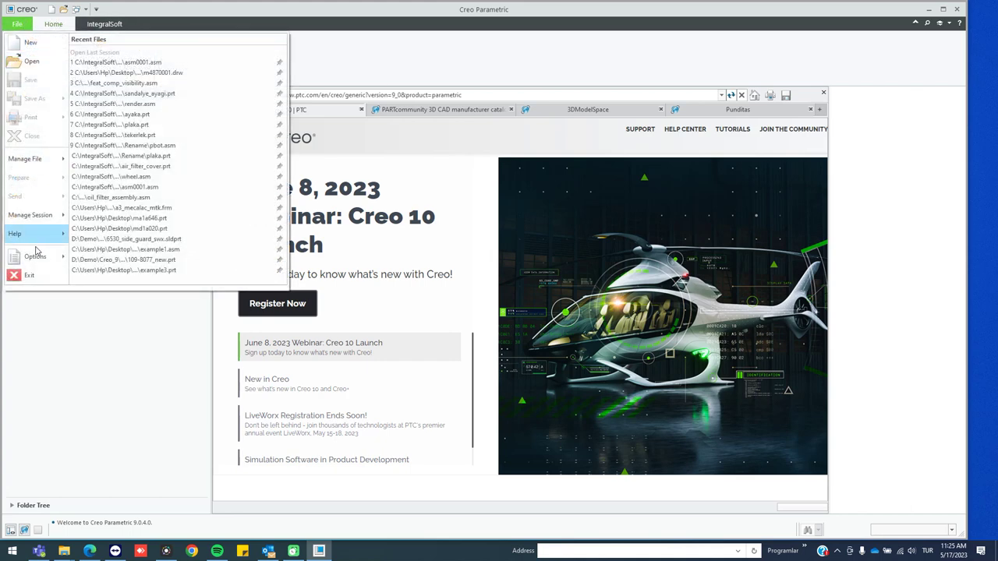
pyautogui.click(36, 249)
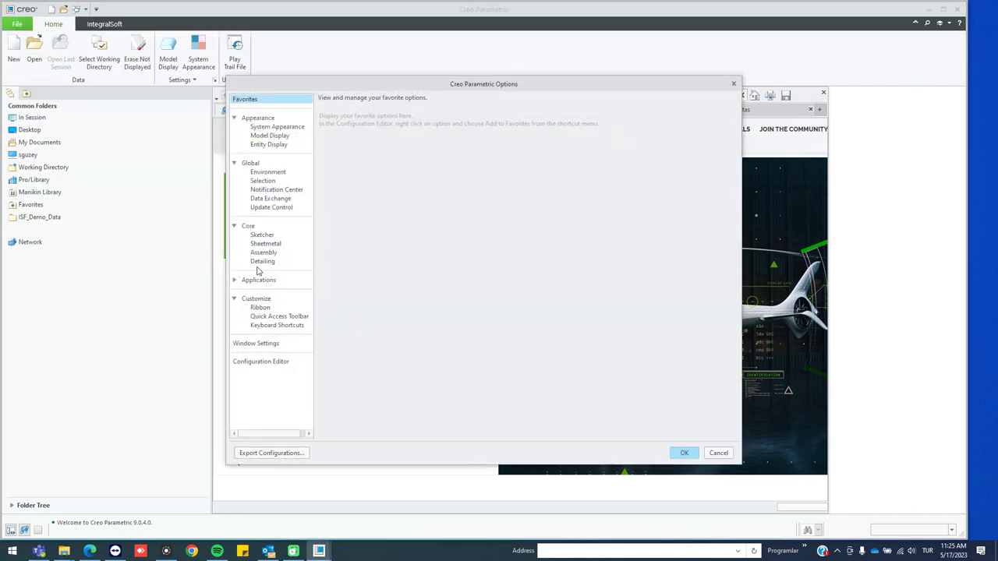
pyautogui.click(253, 361)
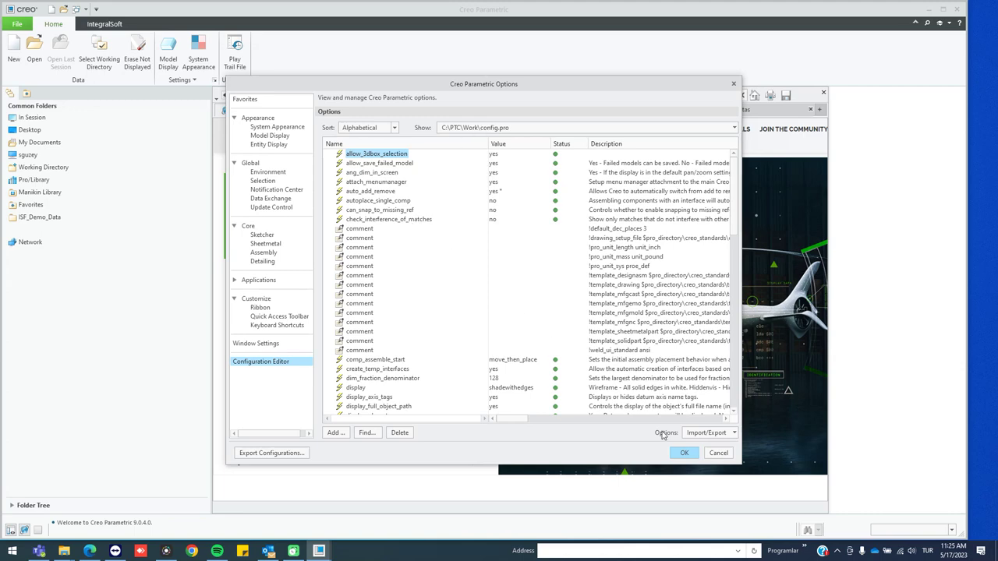
pyautogui.click(709, 453)
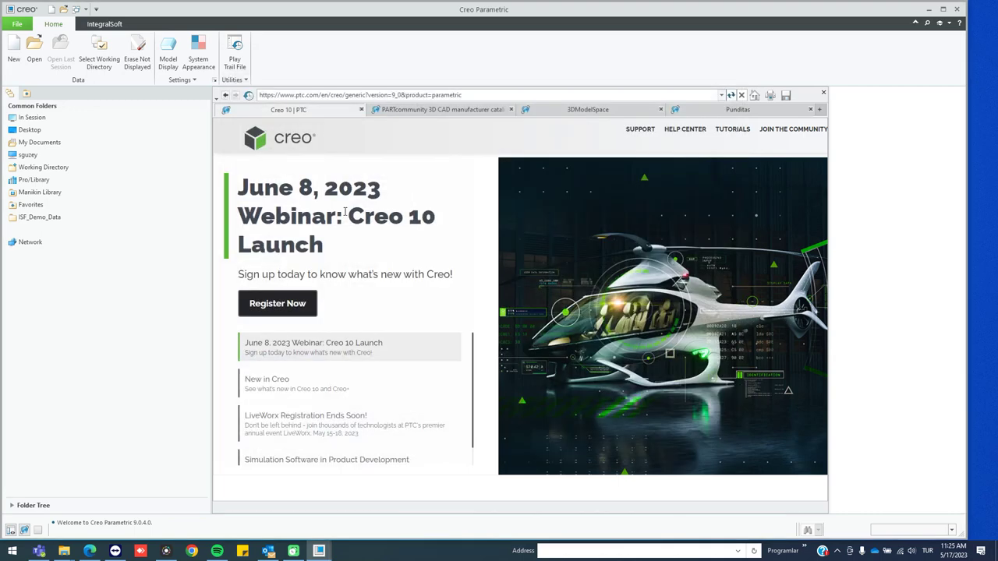
# Create solid part PRT0001 from the default template, check its millimeter Kilogram Sec units, then exit Creo
pyautogui.click(14, 51)
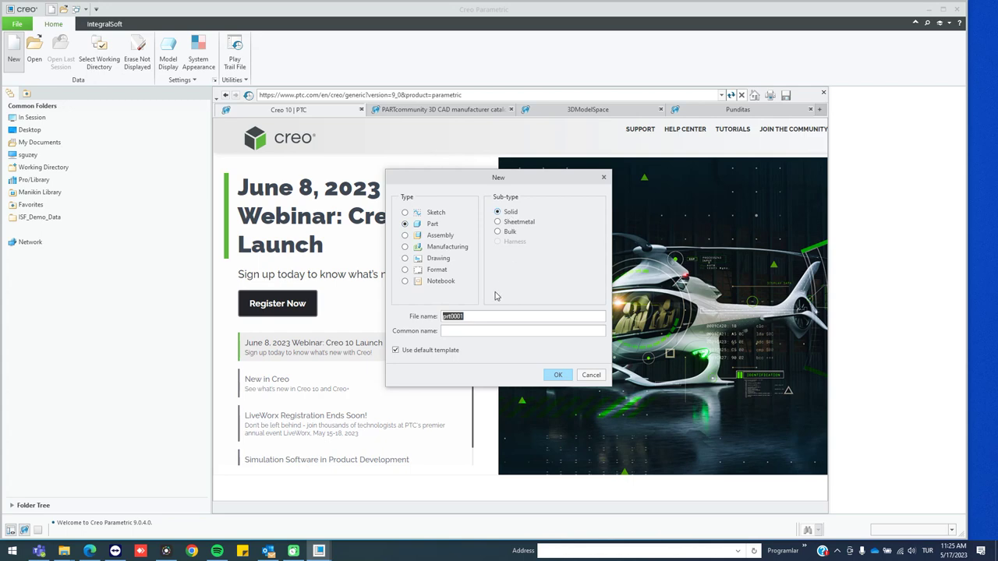
pyautogui.click(548, 374)
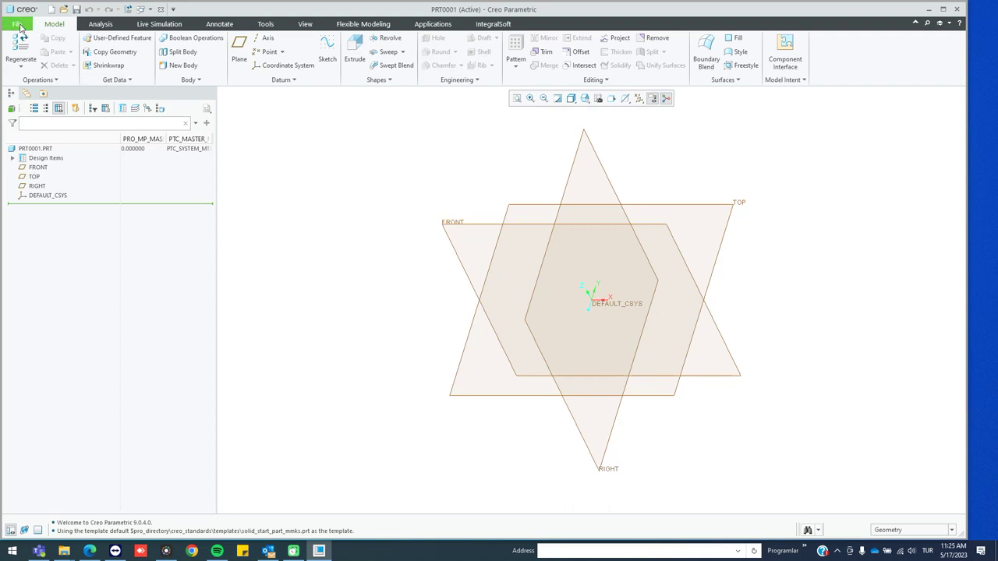
pyautogui.click(17, 23)
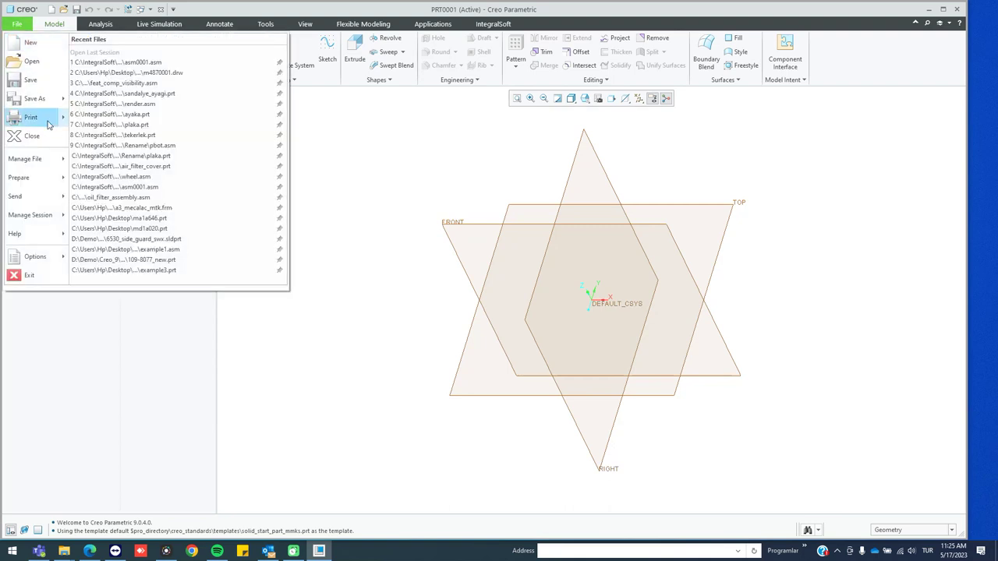
pyautogui.moveTo(39, 177)
pyautogui.click(125, 58)
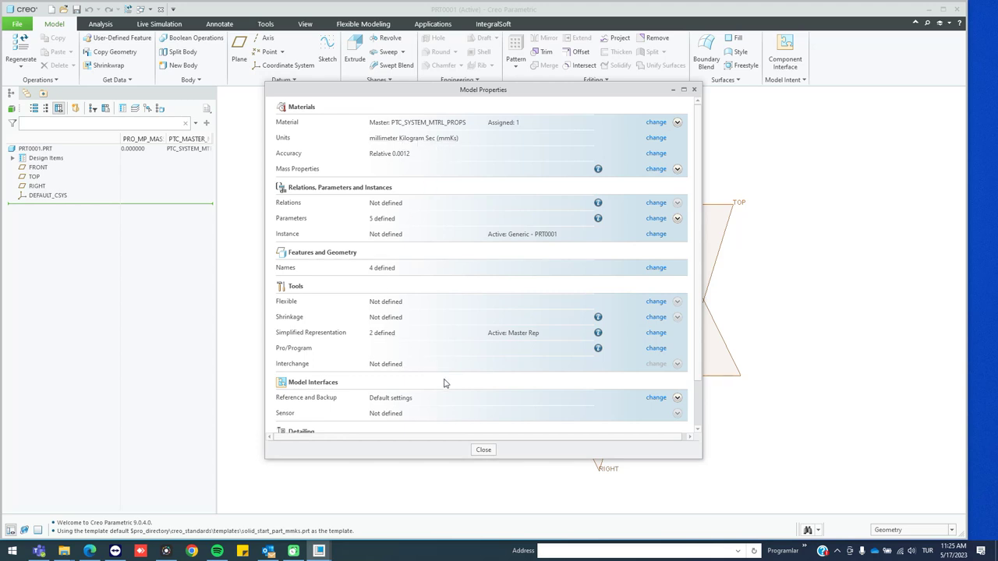
pyautogui.click(483, 449)
pyautogui.click(957, 9)
pyautogui.click(548, 294)
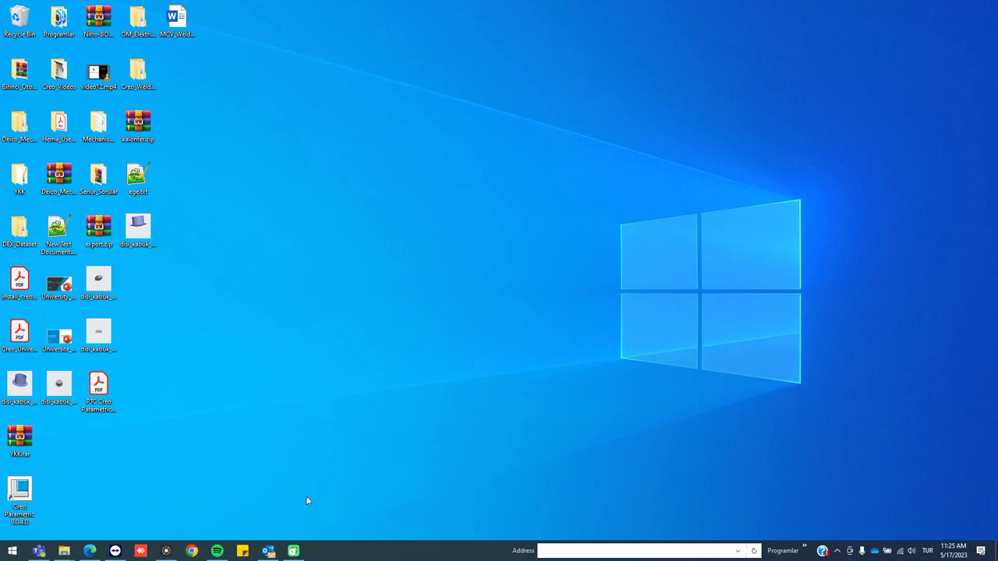
# Try deleting the C:\PTC\Work folder and dismiss the folder-in-use warning
pyautogui.moveTo(69, 552)
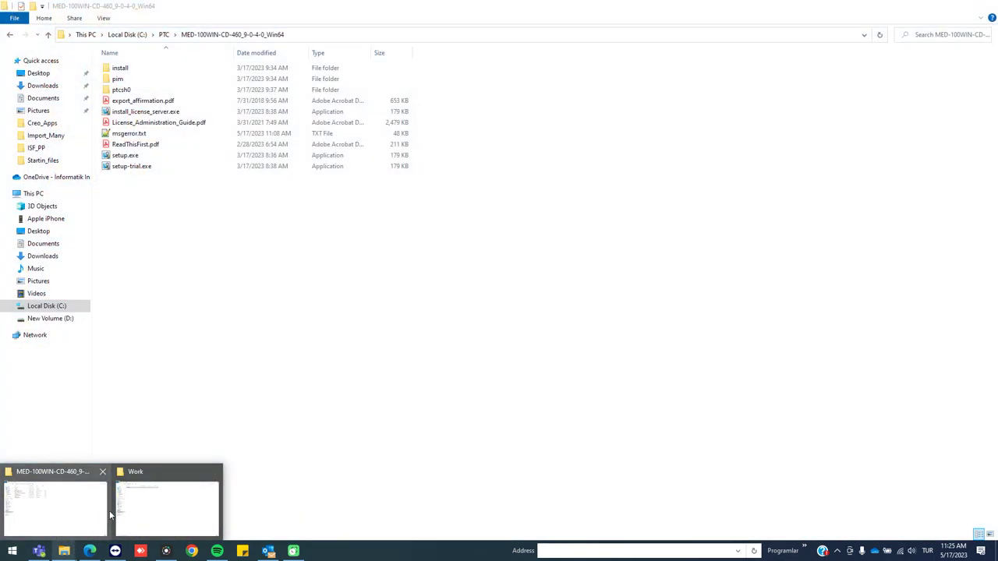
pyautogui.click(149, 513)
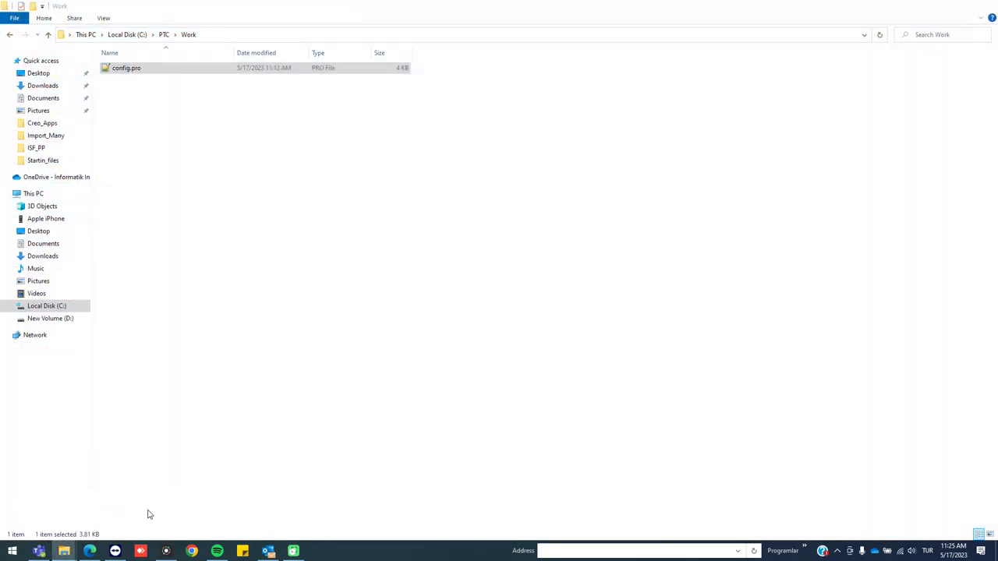
pyautogui.click(164, 35)
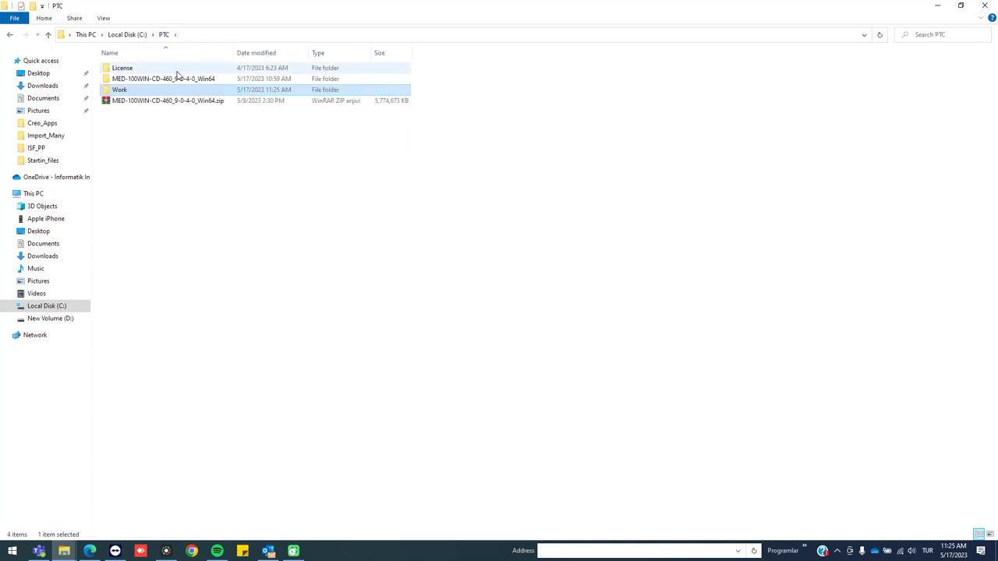
pyautogui.press('Delete')
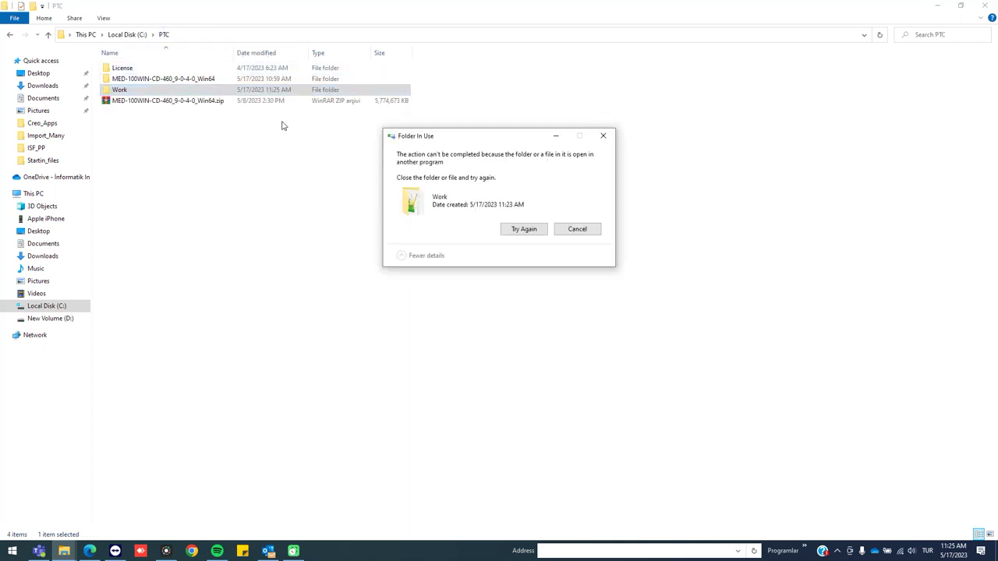
pyautogui.click(569, 229)
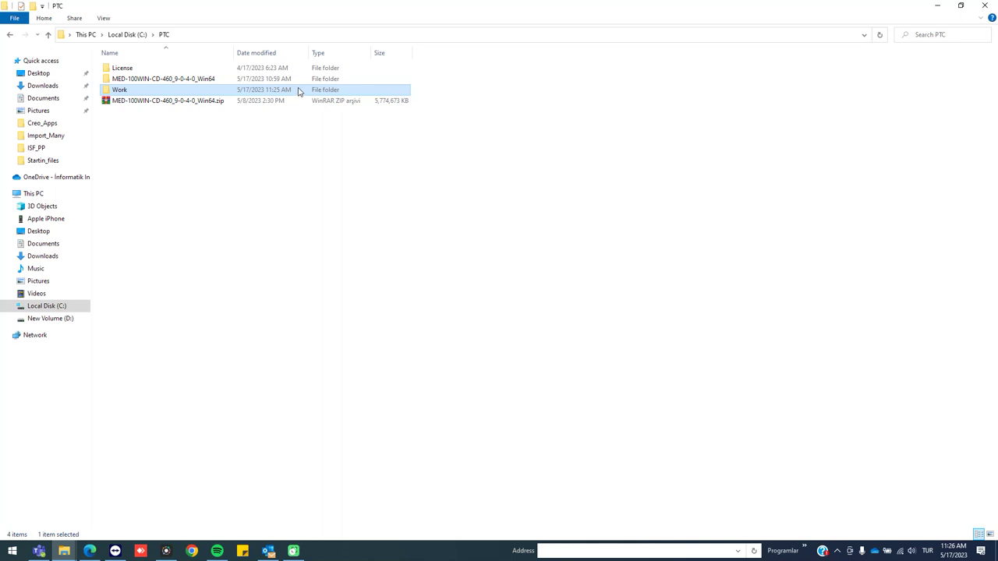
# Delete config.pro and std.err from the Work folder, then go up to Local Disk (C:)
pyautogui.doubleClick(298, 91)
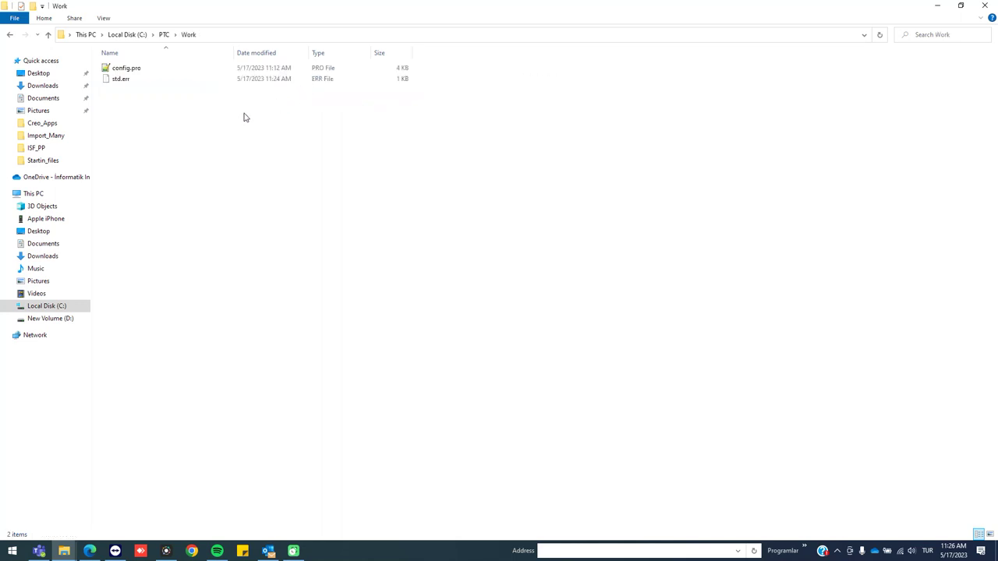
pyautogui.moveTo(239, 134); pyautogui.dragTo(122, 56)
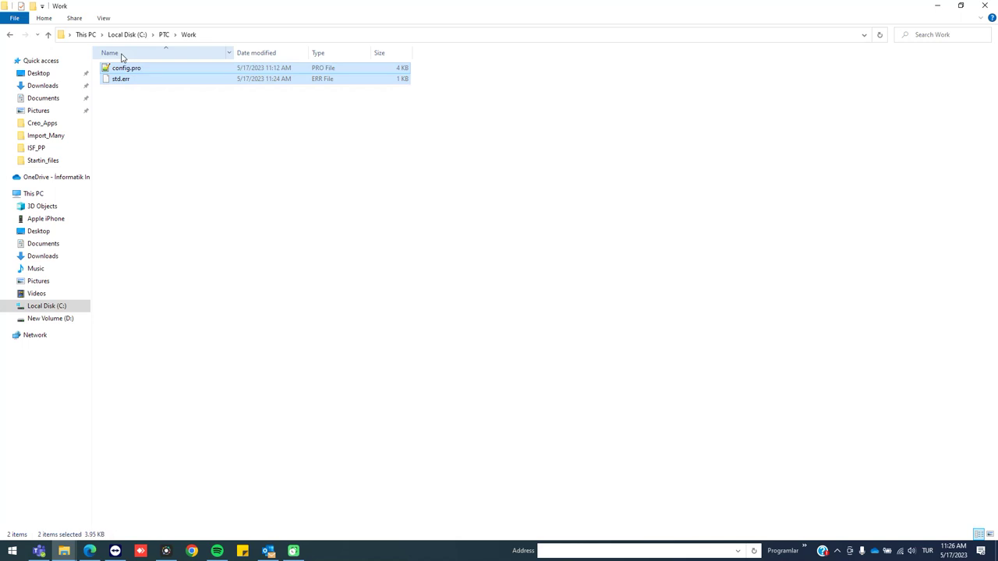
pyautogui.press('Delete')
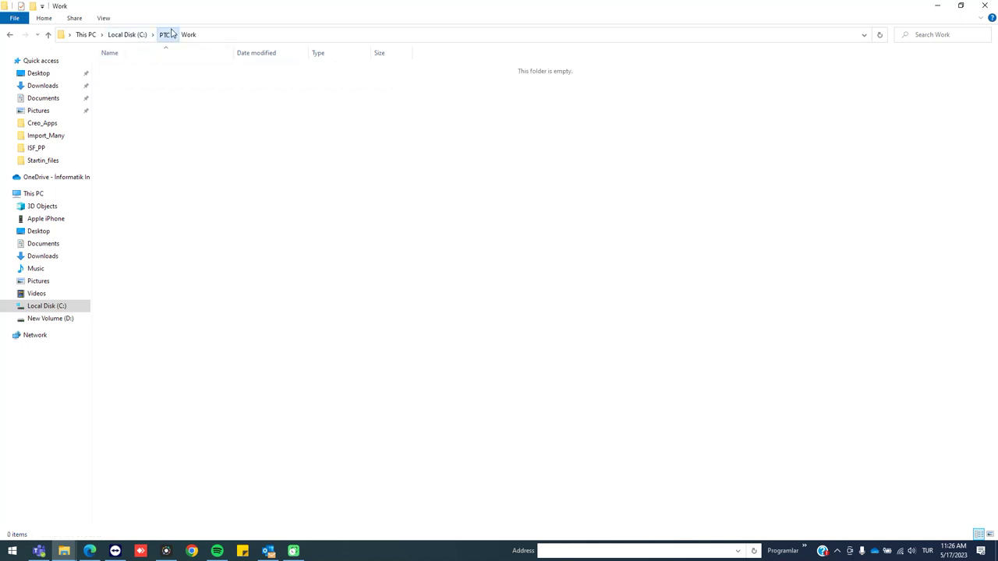
pyautogui.click(164, 34)
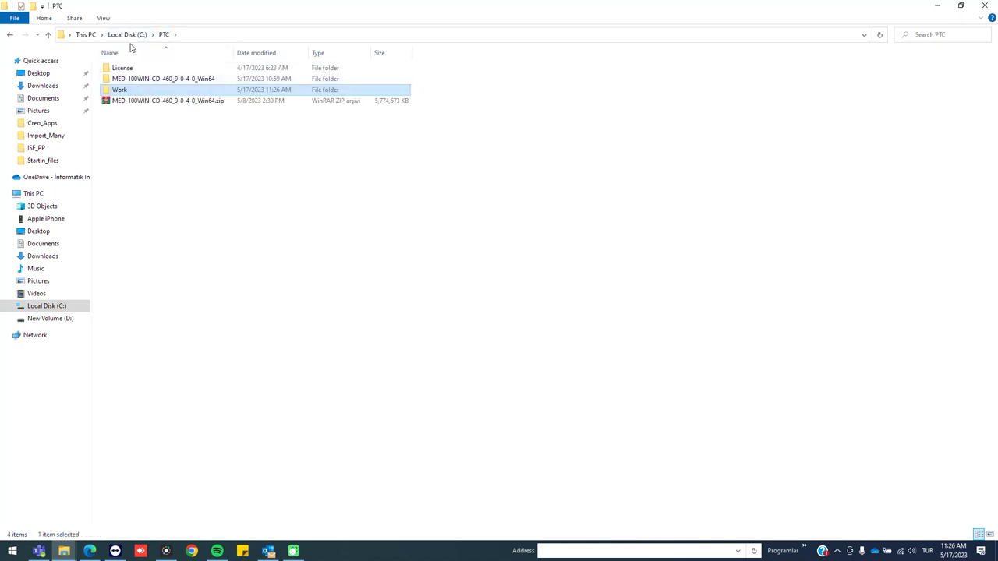
pyautogui.click(127, 34)
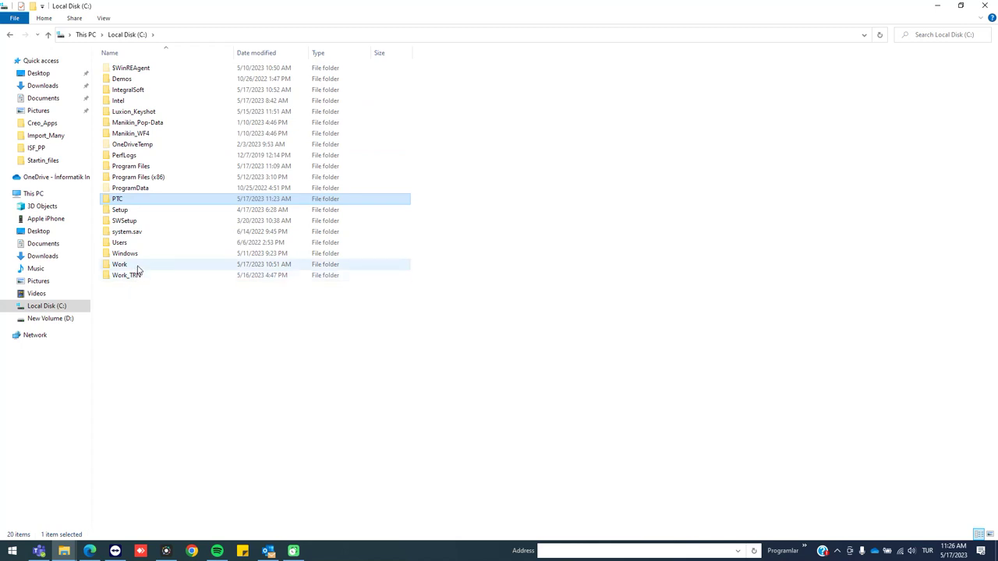
# Copy the config and library folders from C:\Work
pyautogui.click(134, 266)
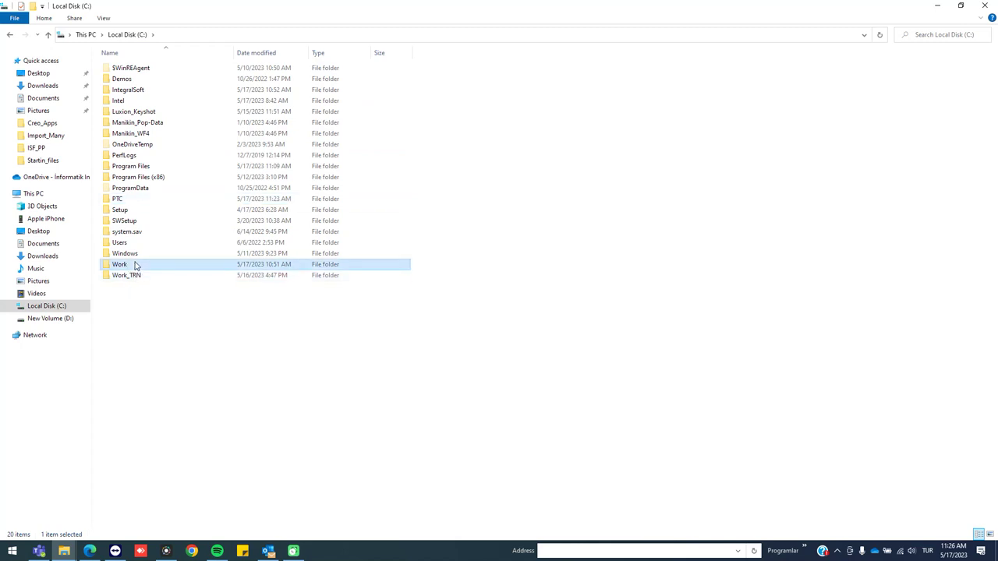
pyautogui.doubleClick(134, 265)
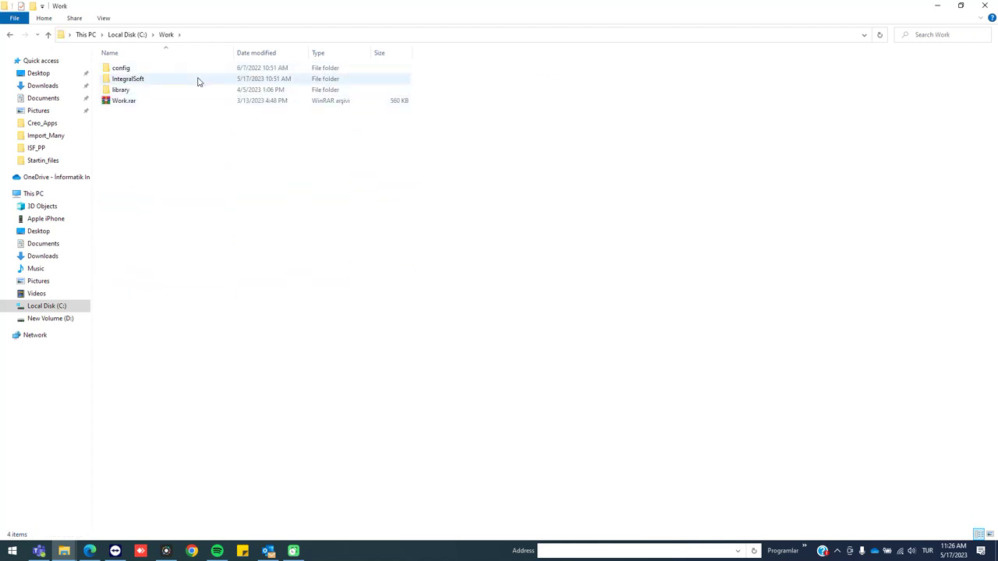
pyautogui.moveTo(239, 184); pyautogui.dragTo(121, 63)
pyautogui.rightClick(141, 69)
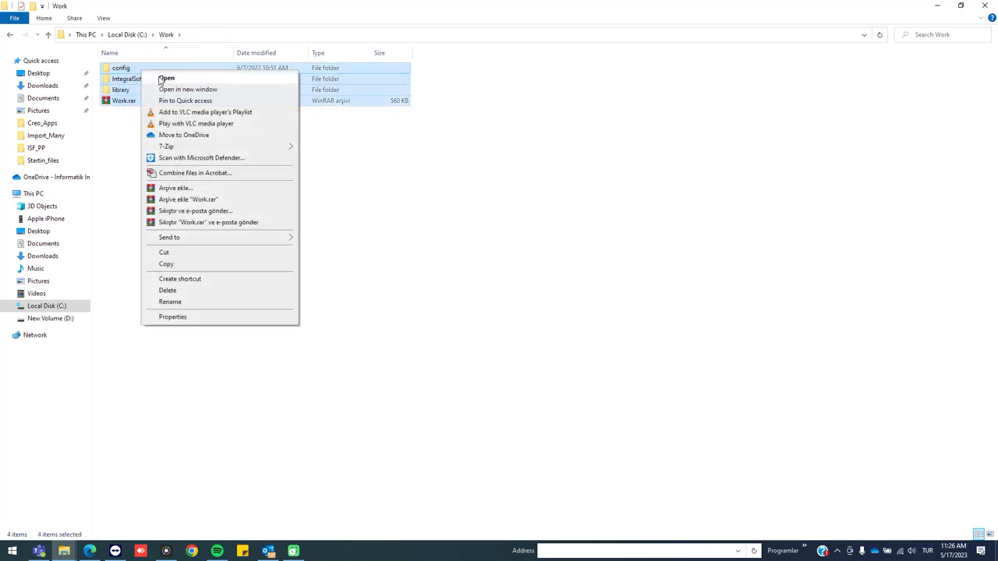
pyautogui.click(124, 103)
pyautogui.click(140, 93)
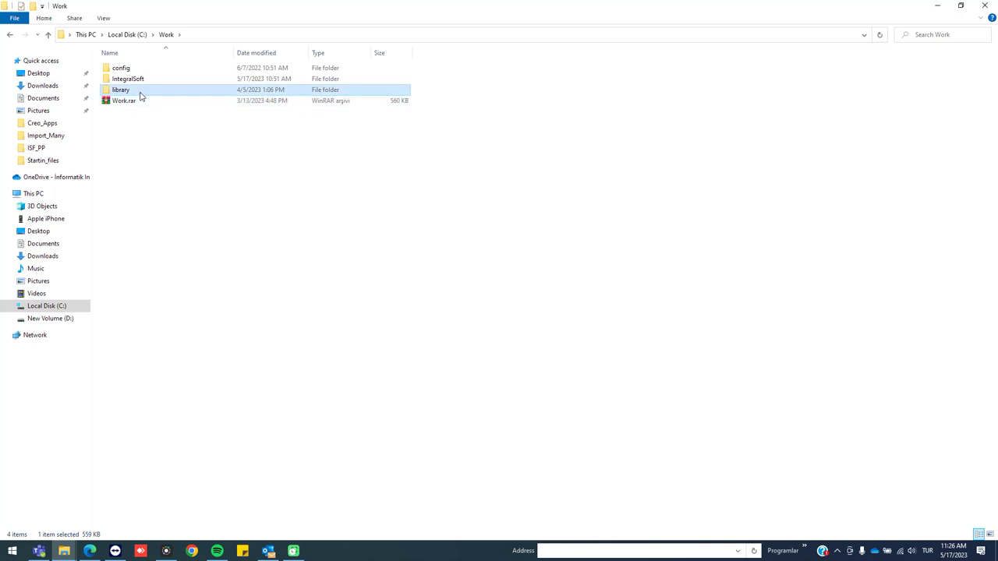
pyautogui.click(155, 69)
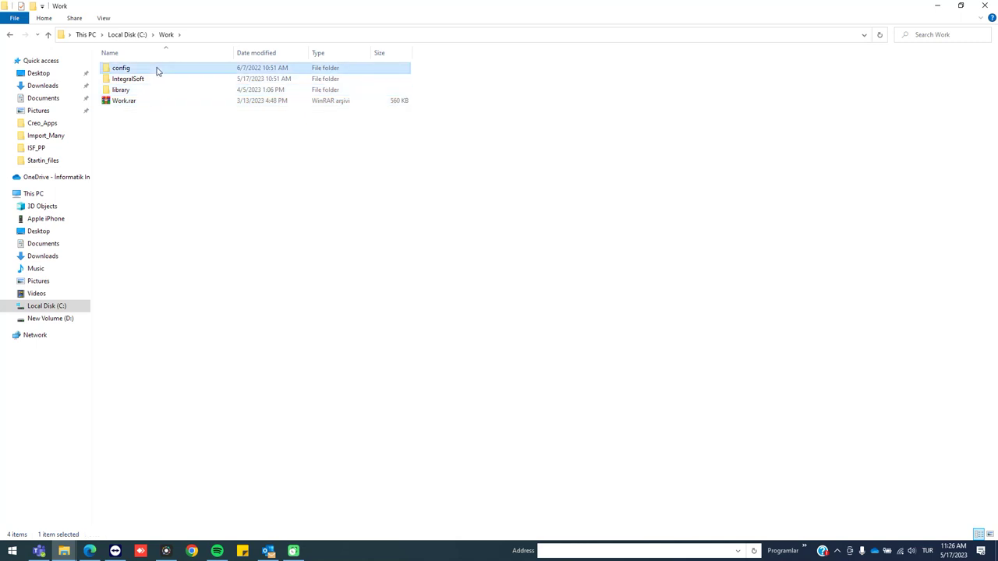
pyautogui.keyDown('ctrl'); pyautogui.click(144, 91); pyautogui.keyUp('ctrl')
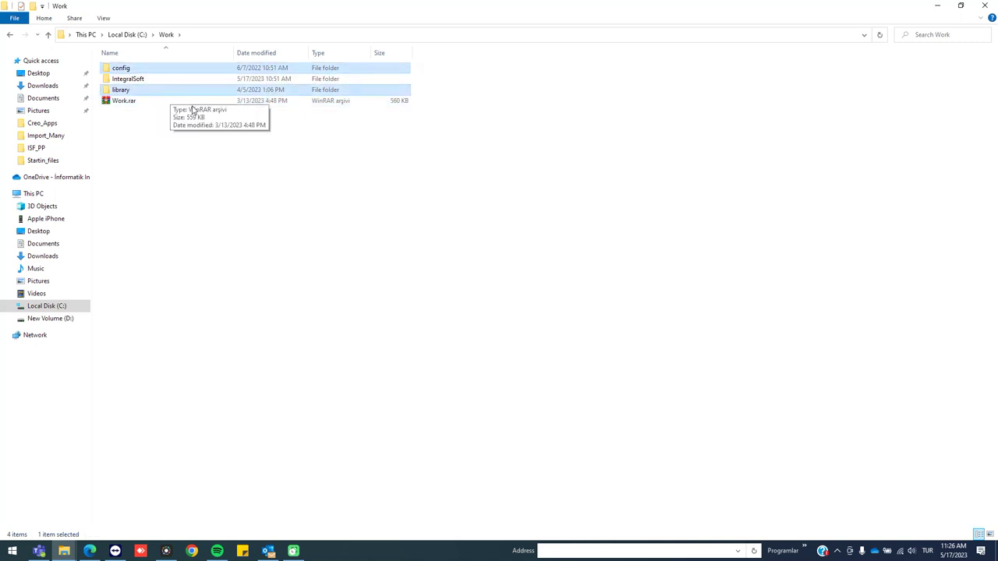
pyautogui.rightClick(139, 95)
pyautogui.click(183, 275)
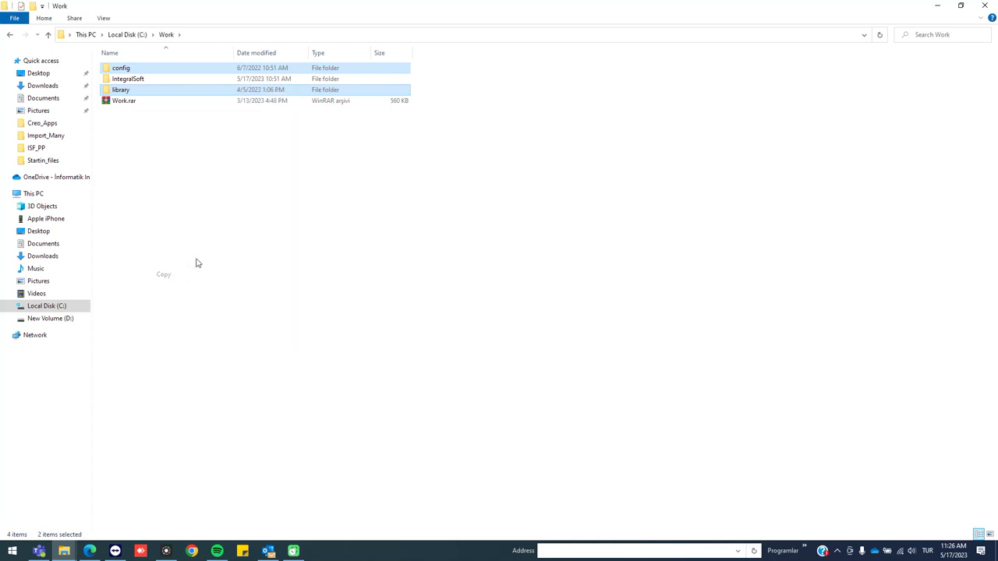
# In C:\PTC, abandon deleting or renaming the in-use Work folder and open it instead
pyautogui.click(128, 34)
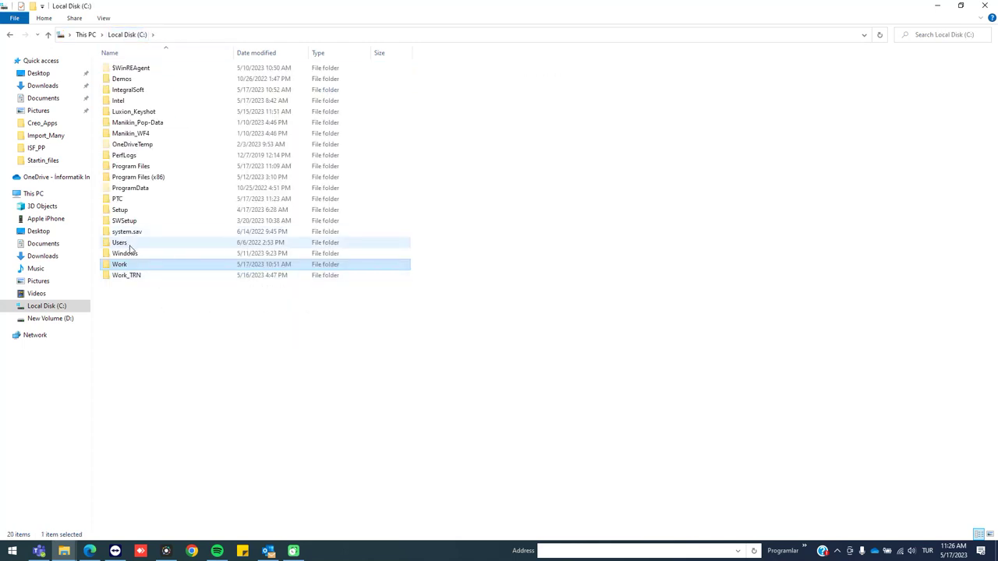
pyautogui.doubleClick(132, 199)
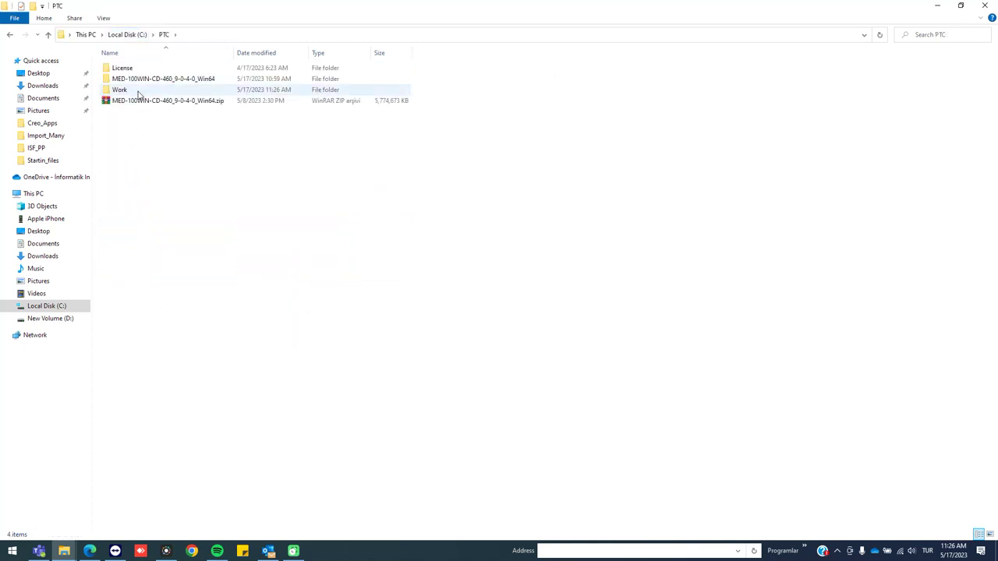
pyautogui.click(138, 91)
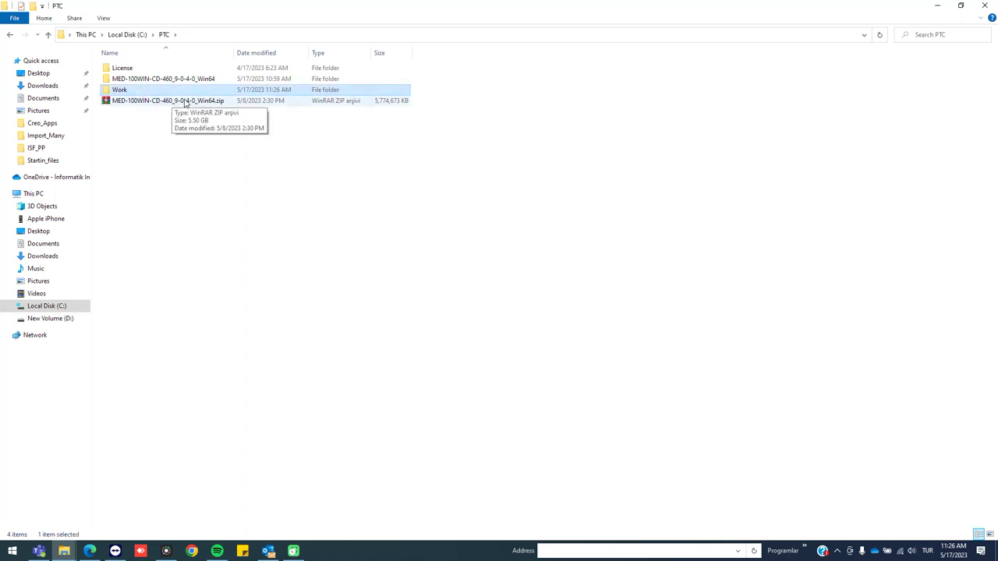
pyautogui.press('Delete')
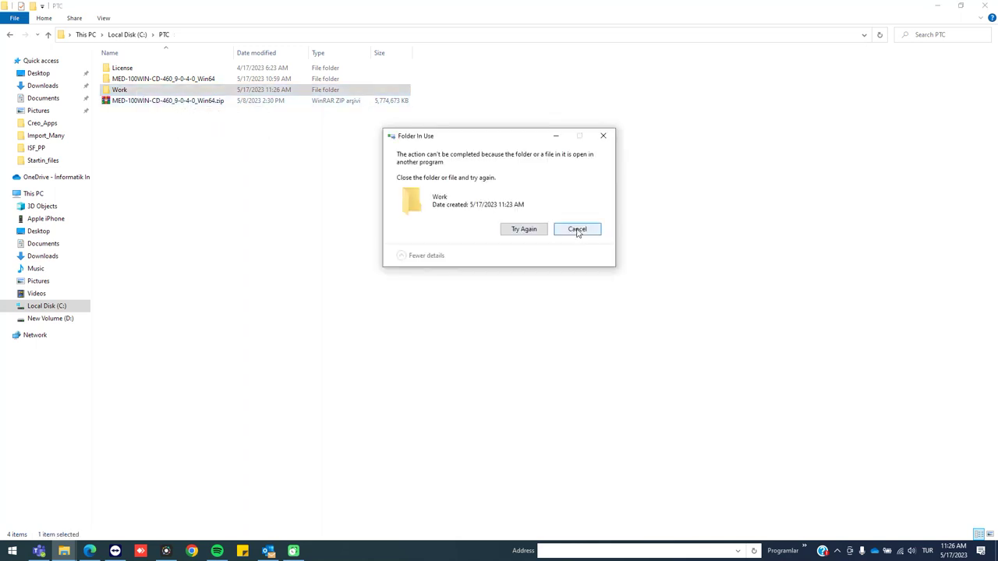
pyautogui.click(577, 230)
pyautogui.click(161, 93)
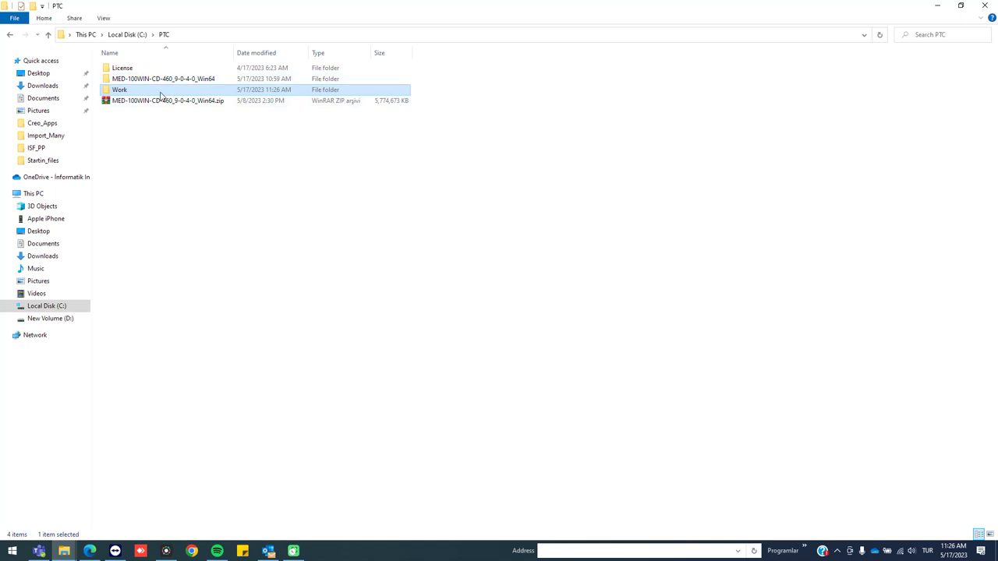
pyautogui.press('End')
pyautogui.press('Return')
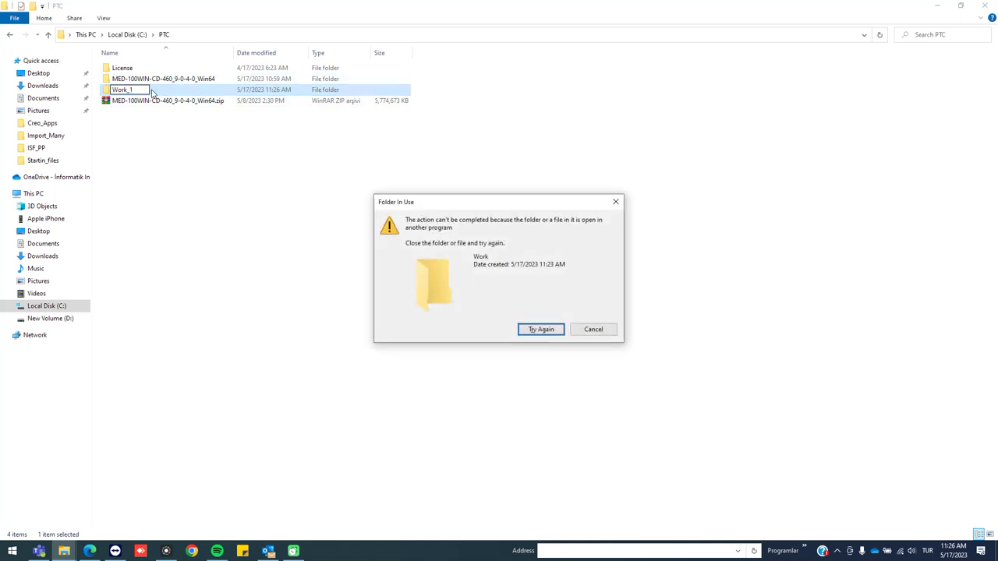
pyautogui.click(593, 329)
pyautogui.doubleClick(136, 90)
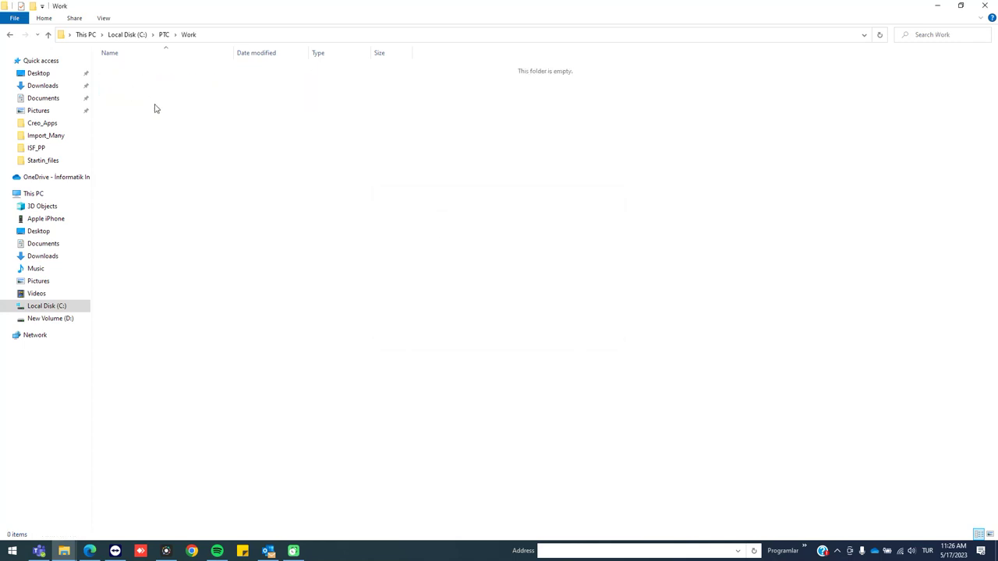
# Paste both folders into C:\PTC\Work and open config\pro_file\config.pro in Notepad++
pyautogui.hotkey('ctrl', 'v')
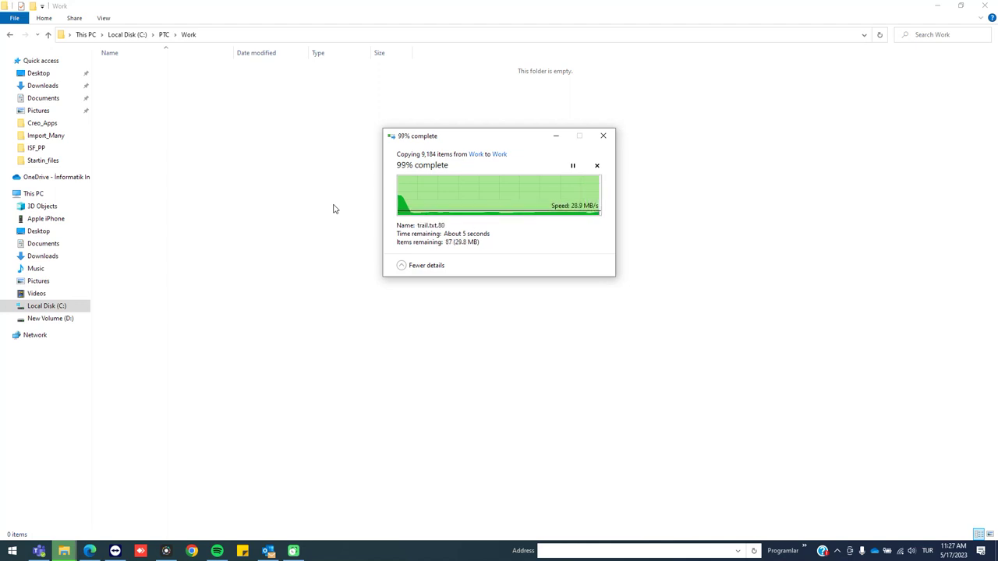
pyautogui.doubleClick(134, 69)
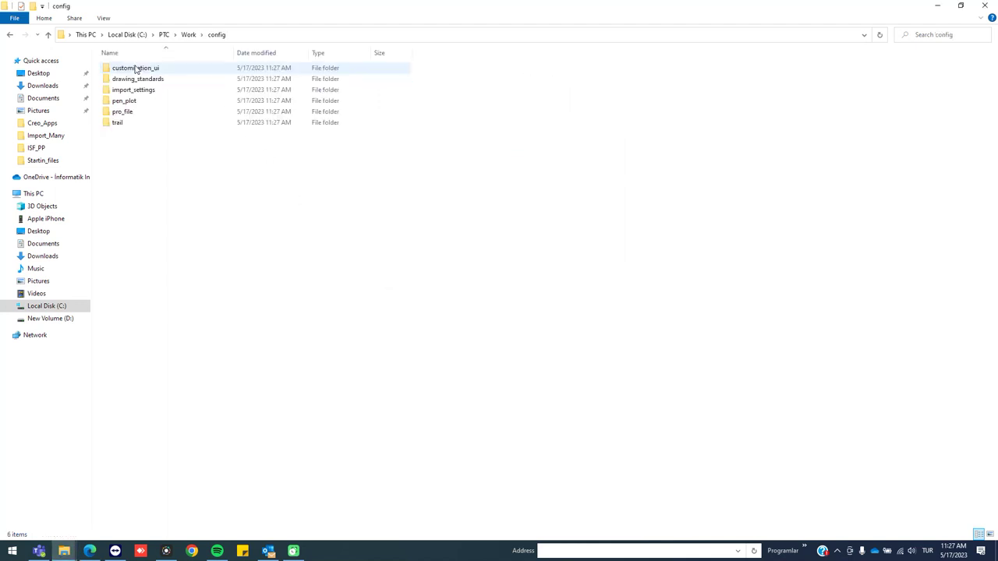
pyautogui.doubleClick(147, 112)
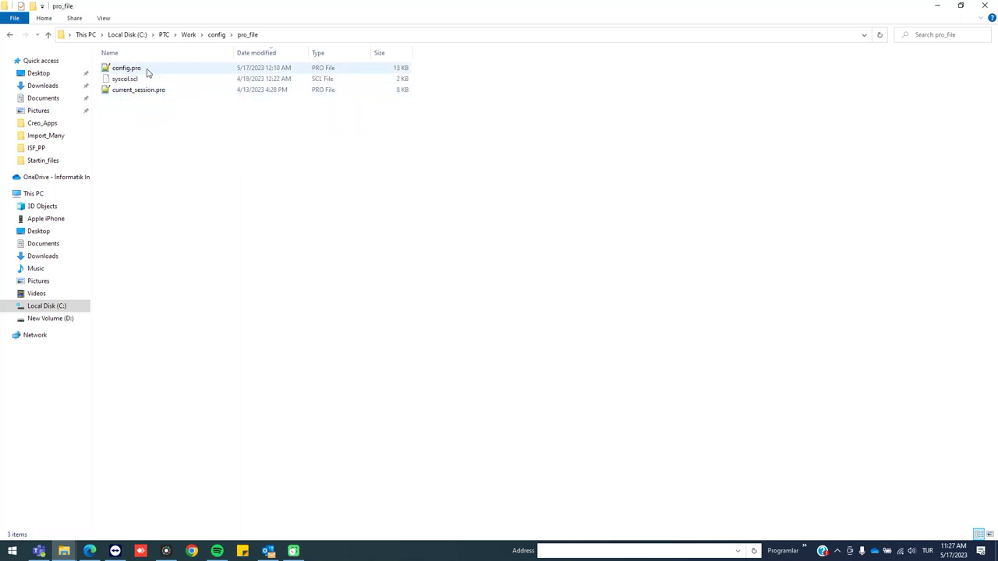
pyautogui.doubleClick(128, 69)
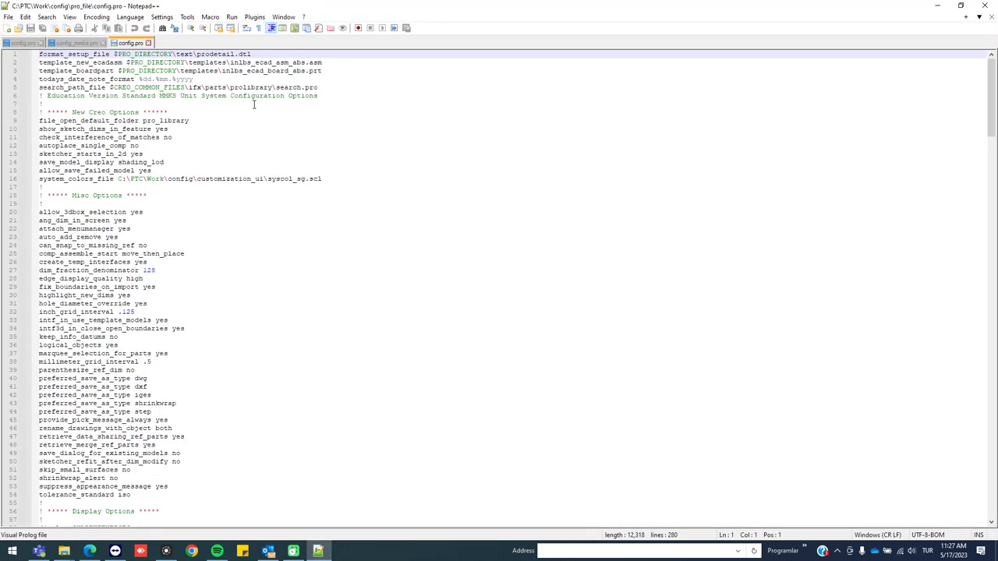
# Review config.pro's C:\PTC\Work paths, highlighting the one on line 77, then minimize Notepad++
pyautogui.scroll(-9, 185, 271)
pyautogui.scroll(9, 185, 272)
pyautogui.scroll(-20, 195, 180)
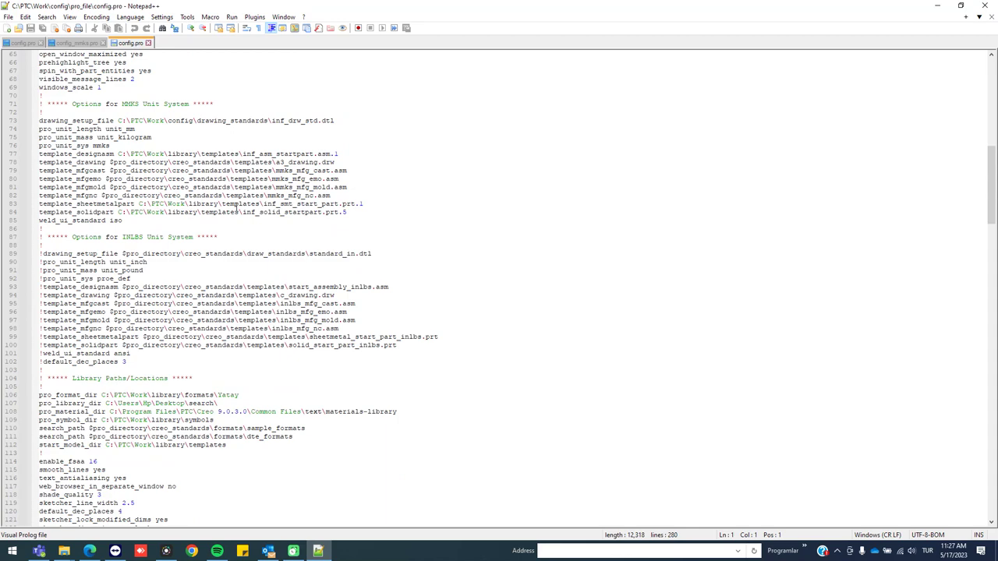
pyautogui.moveTo(148, 154); pyautogui.dragTo(268, 155)
pyautogui.scroll(-7, 299, 195)
pyautogui.scroll(-1, 298, 196)
pyautogui.scroll(5, 299, 196)
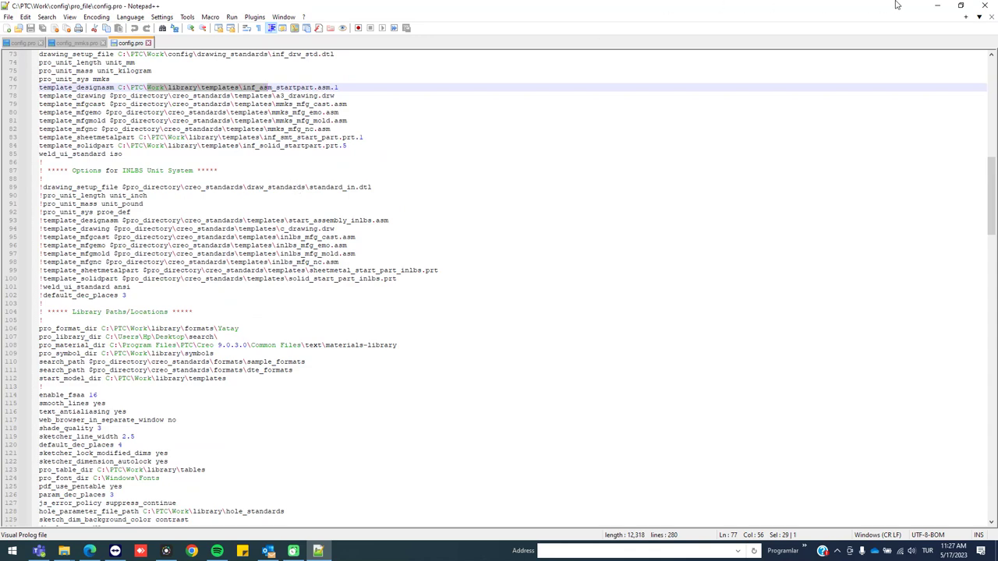
pyautogui.click(937, 6)
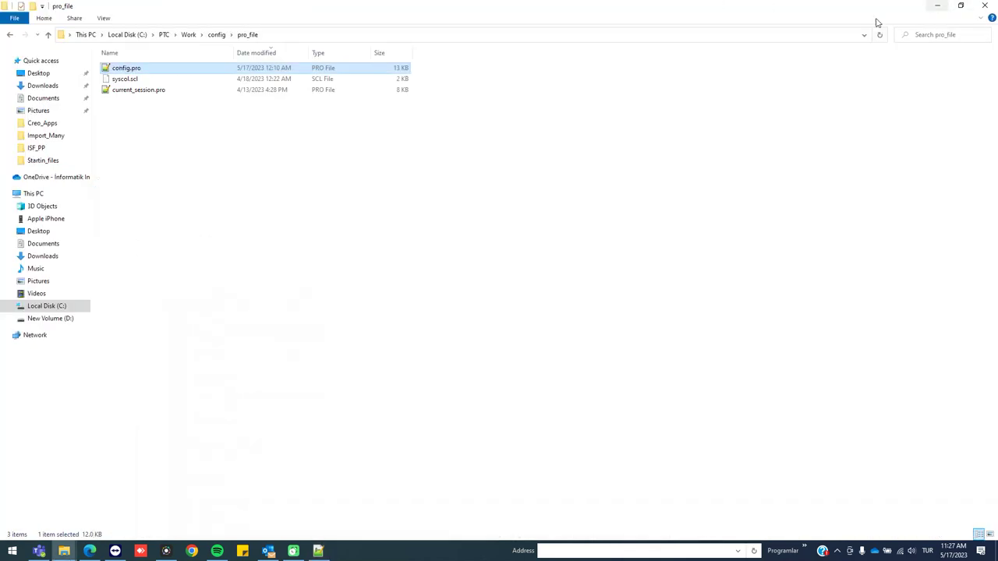
# Check the customization_ui and drawing_standards folders, then copy the pro_file folder path and minimize Explorer
pyautogui.click(220, 34)
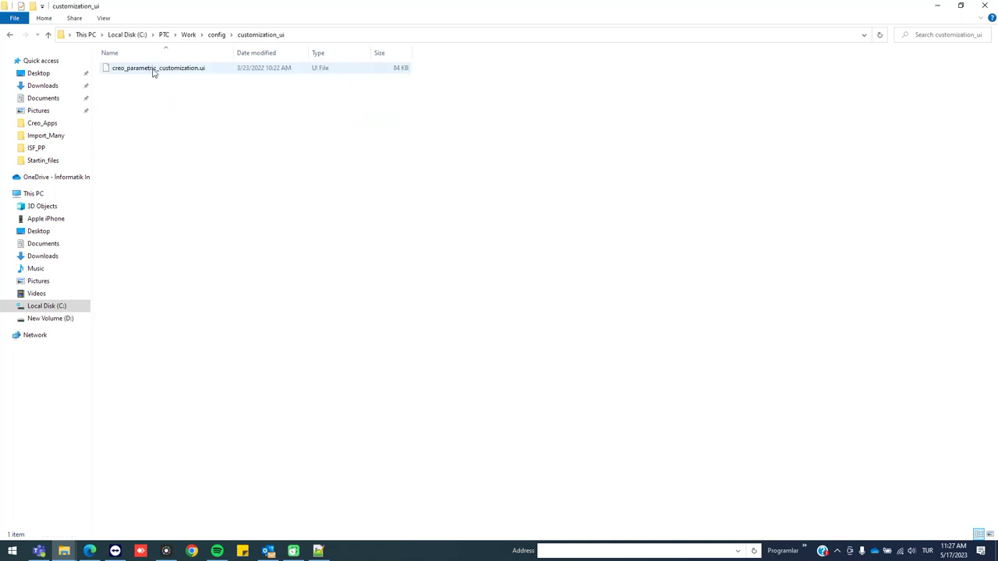
pyautogui.press('BackSpace')
pyautogui.doubleClick(138, 78)
pyautogui.press('BackSpace')
pyautogui.doubleClick(164, 111)
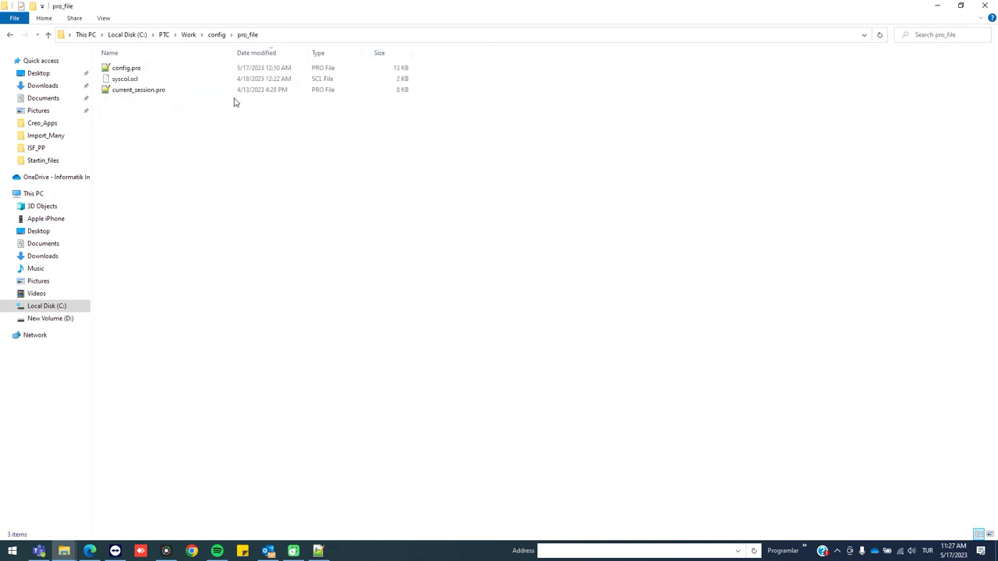
pyautogui.click(311, 34)
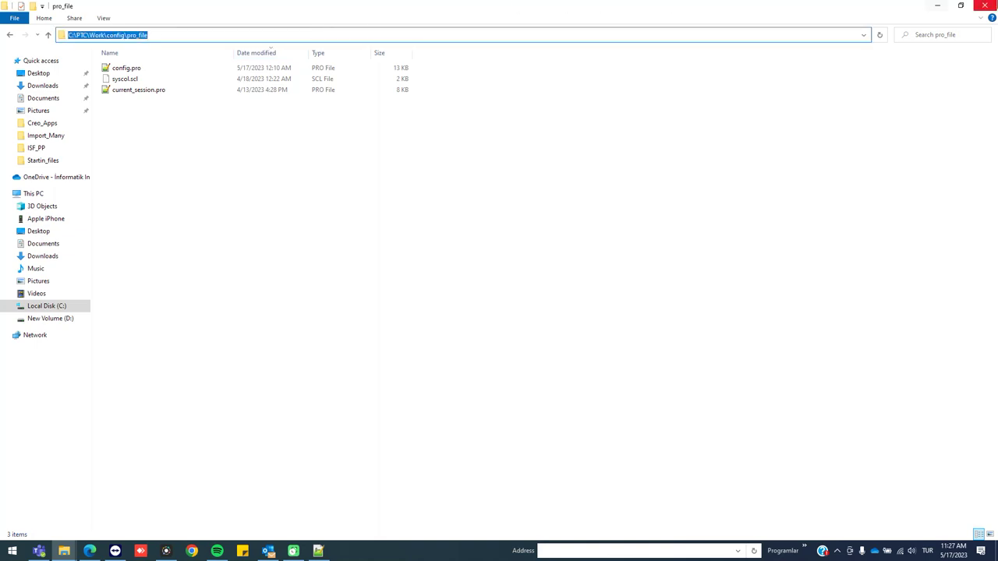
pyautogui.click(984, 6)
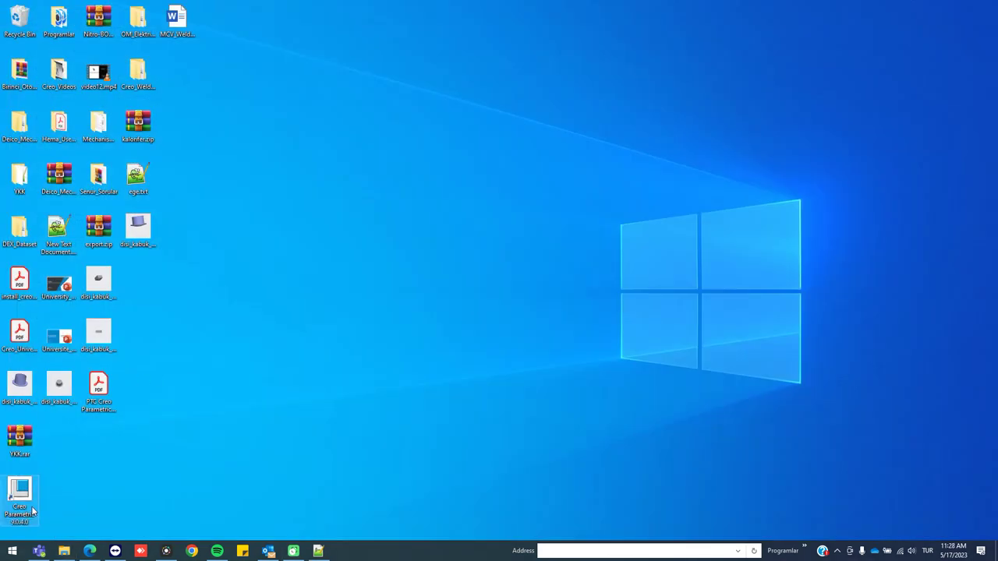
# Set the Creo Parametric 9.0.4.0 shortcut's Start in to C:\PTC\Work\config\pro_file, with administrator approval
pyautogui.rightClick(33, 507)
pyautogui.click(48, 496)
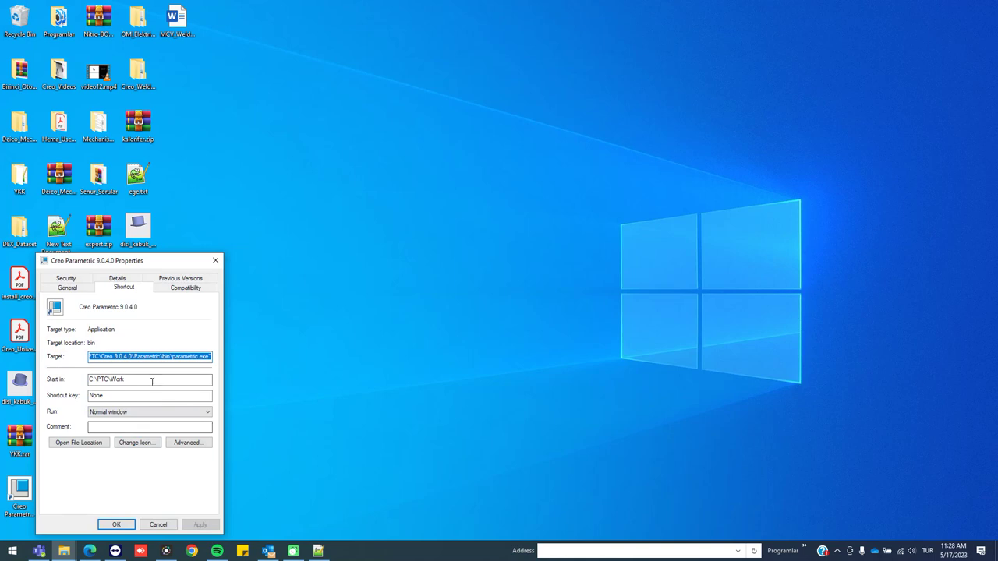
pyautogui.click(152, 380)
pyautogui.doubleClick(152, 380)
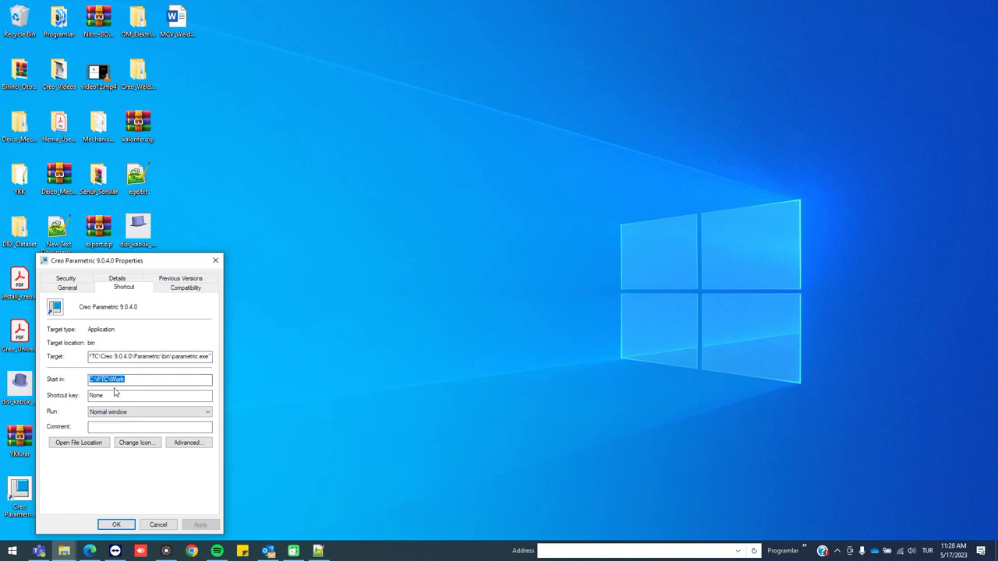
pyautogui.hotkey('ctrl', 'v')
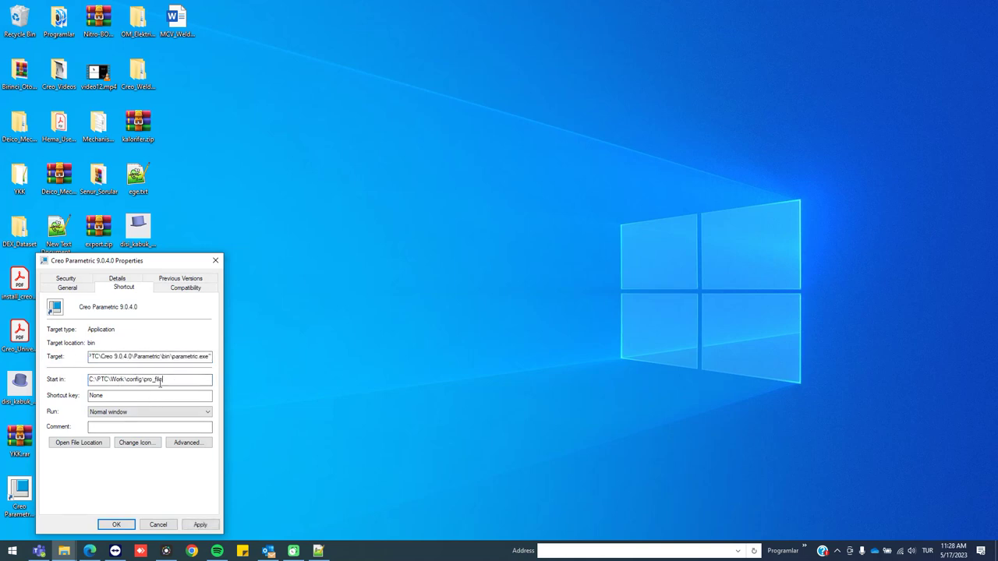
pyautogui.click(200, 524)
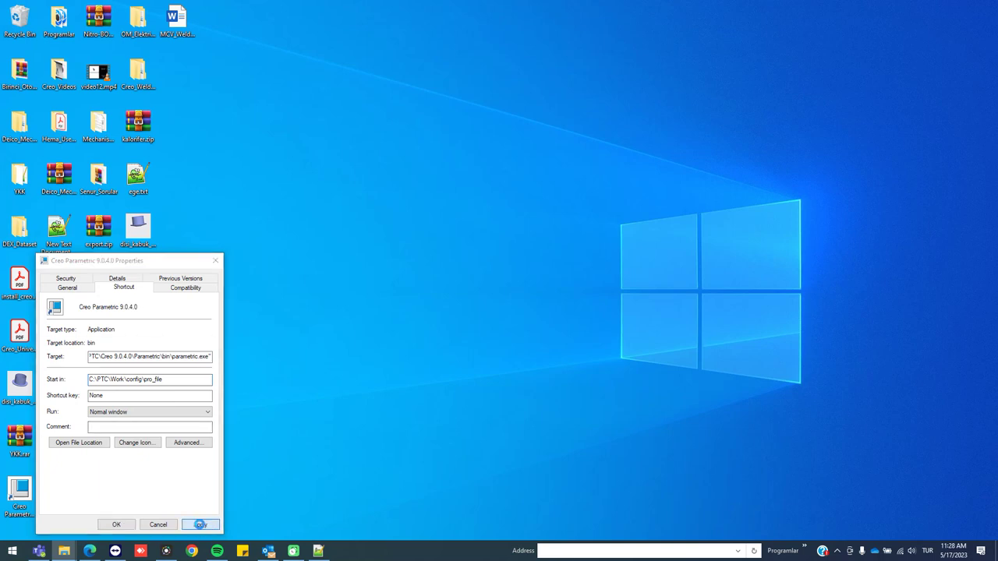
pyautogui.click(127, 420)
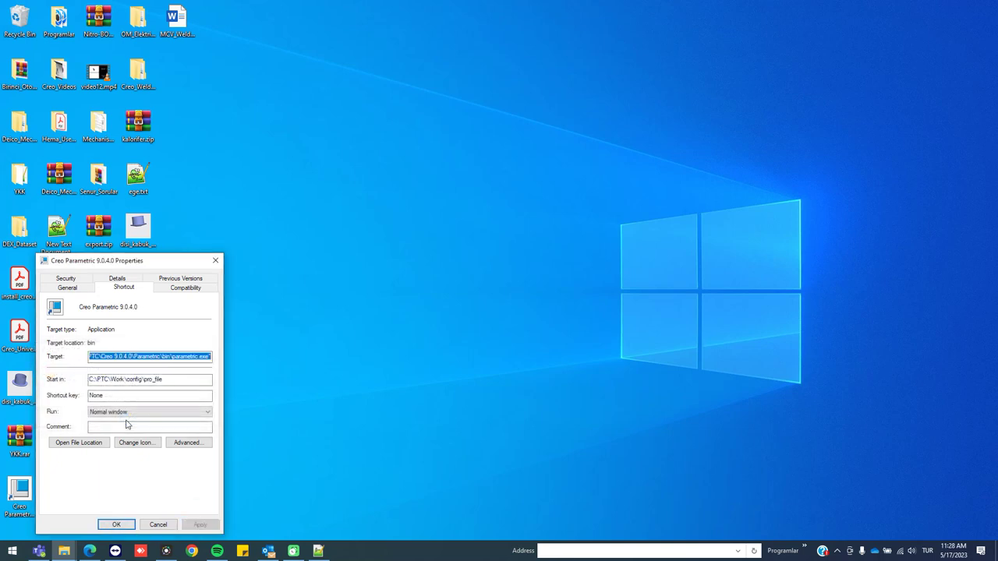
pyautogui.click(123, 524)
pyautogui.click(318, 550)
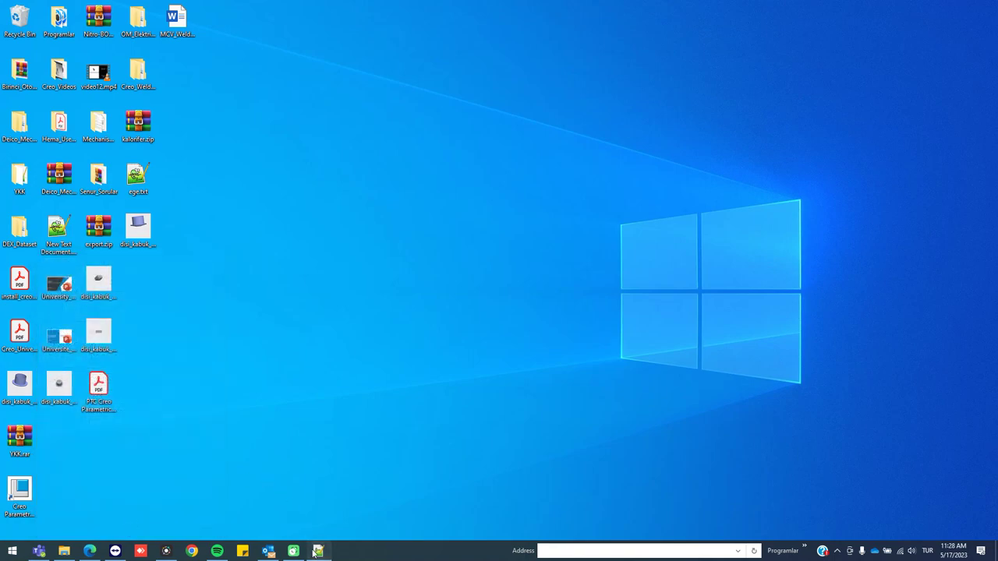
pyautogui.scroll(15, 157, 100)
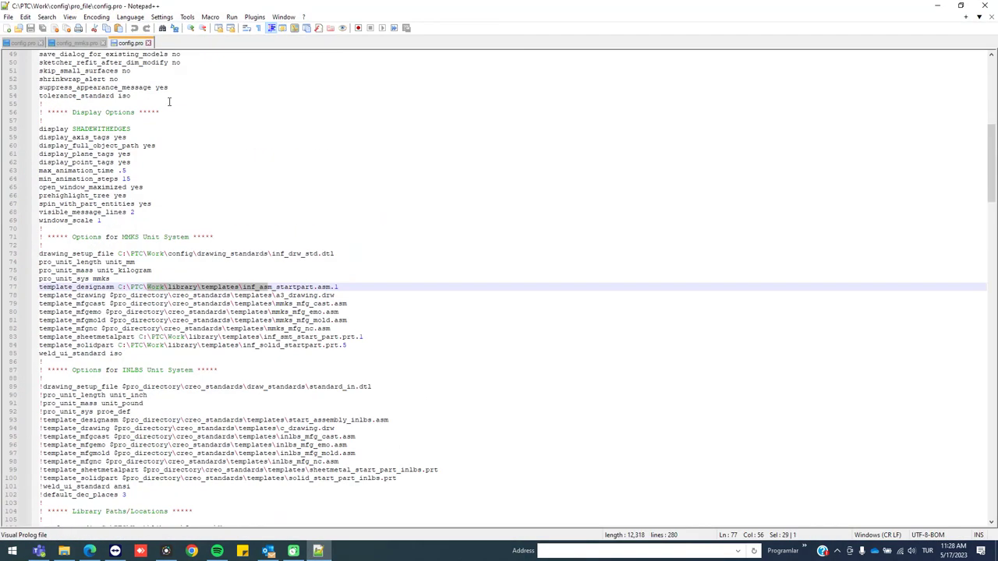
pyautogui.scroll(-5, 188, 220)
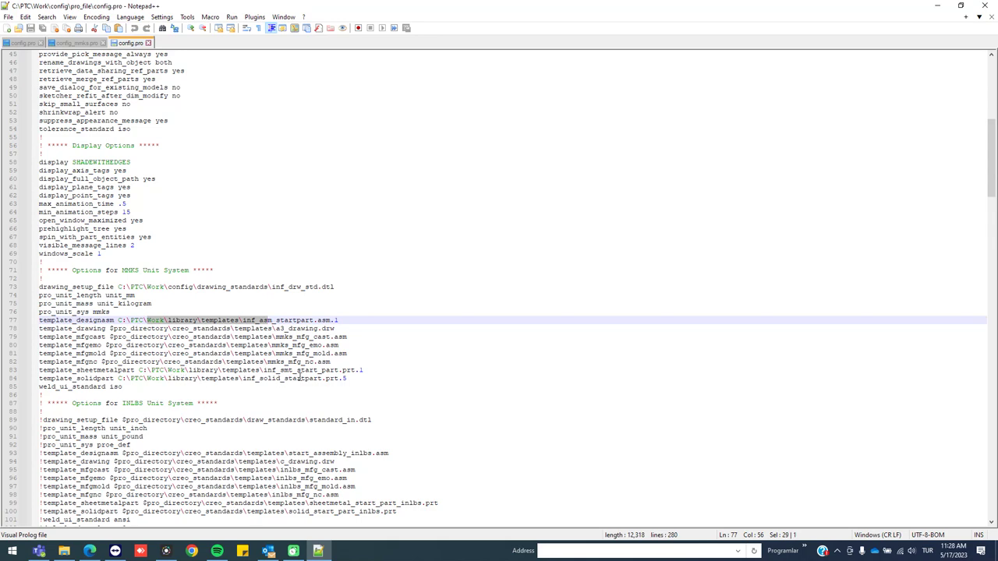
pyautogui.scroll(-17, 298, 377)
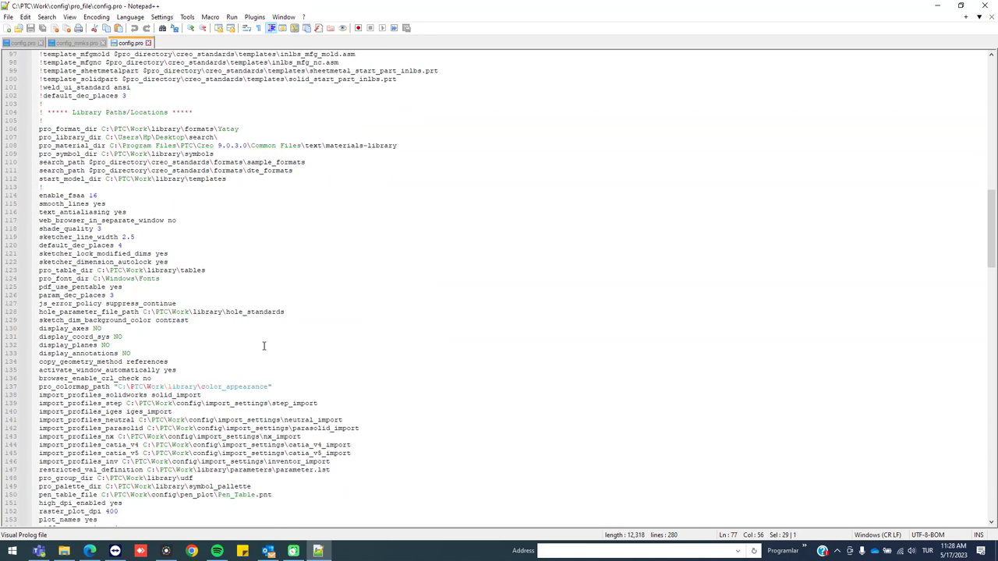
pyautogui.scroll(-5, 191, 420)
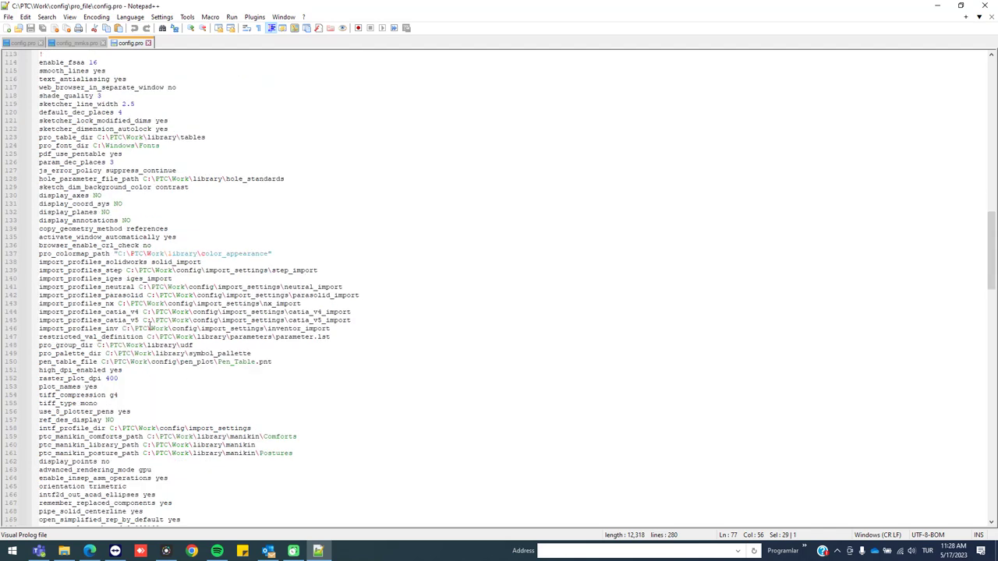
pyautogui.moveTo(117, 254); pyautogui.dragTo(123, 254)
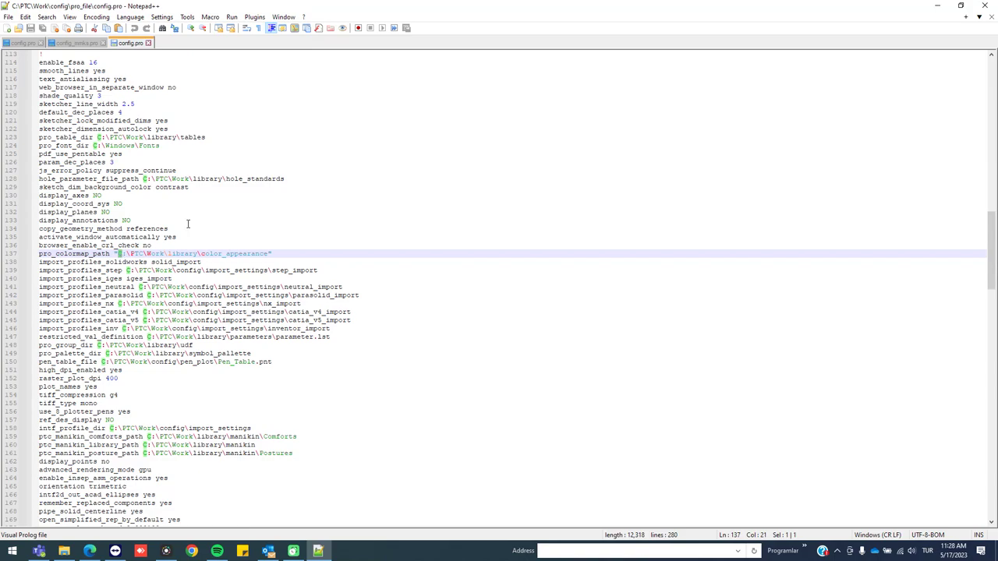
pyautogui.scroll(20, 218, 232)
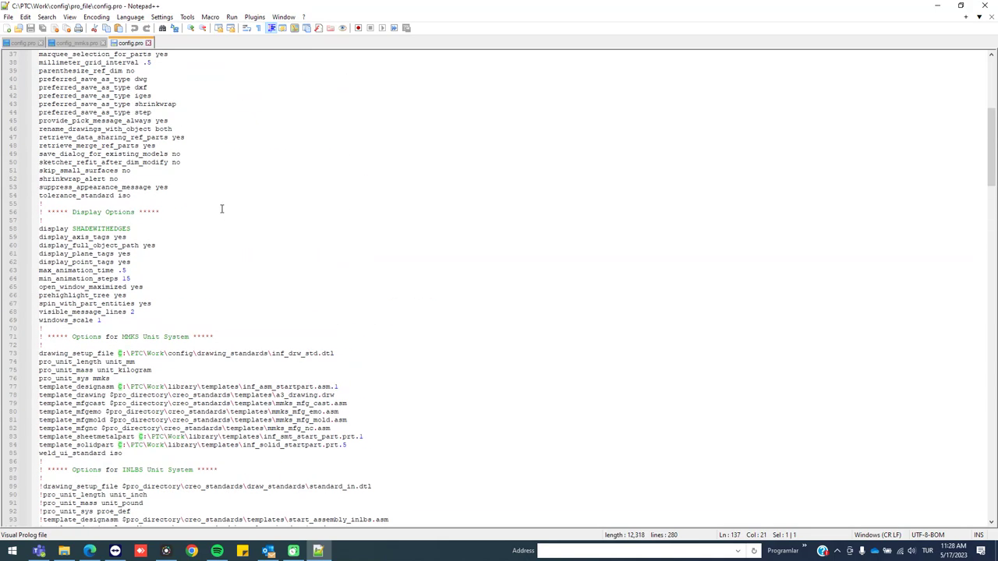
pyautogui.scroll(12, 226, 224)
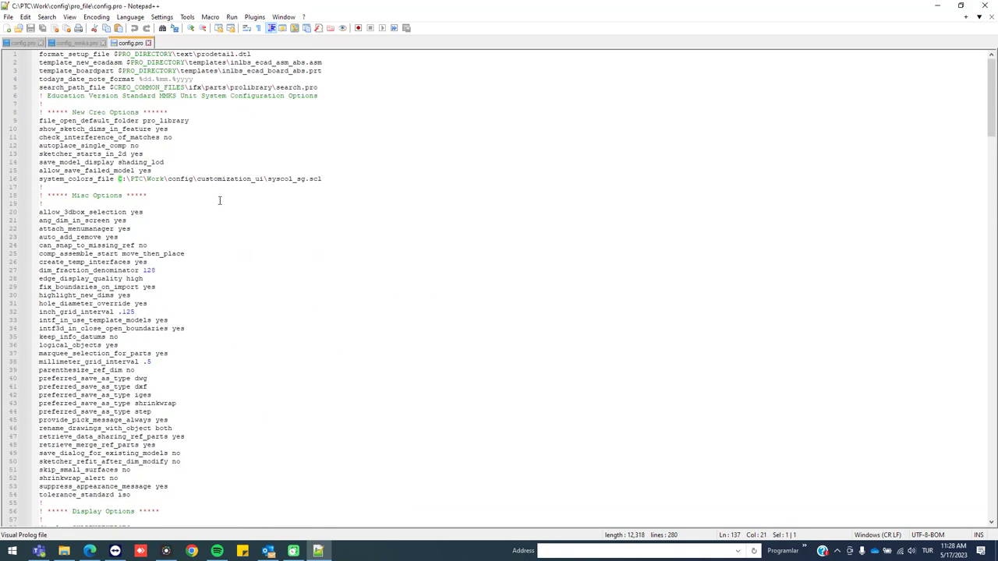
# Swap C:\PTC\Work for D:\PTC\Work throughout config.pro with Replace All (30 replacements)
pyautogui.hotkey('ctrl', 'f')
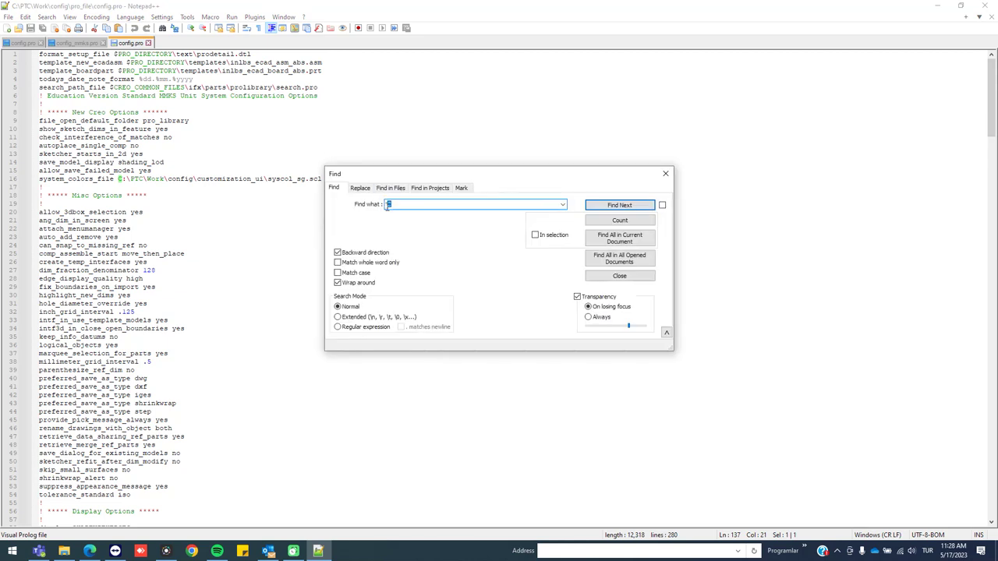
pyautogui.click(664, 174)
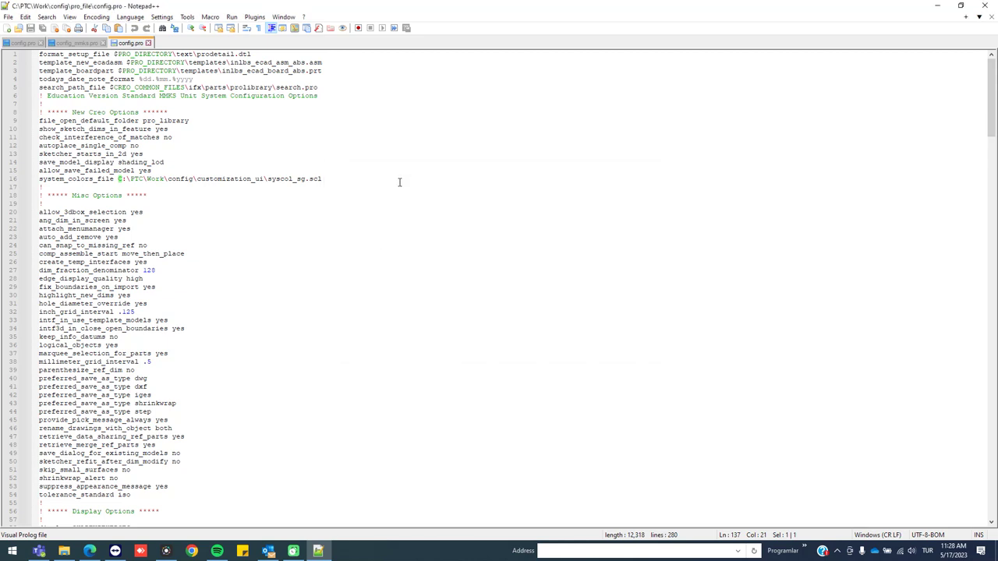
pyautogui.hotkey('ctrl', 'h')
pyautogui.click(407, 204)
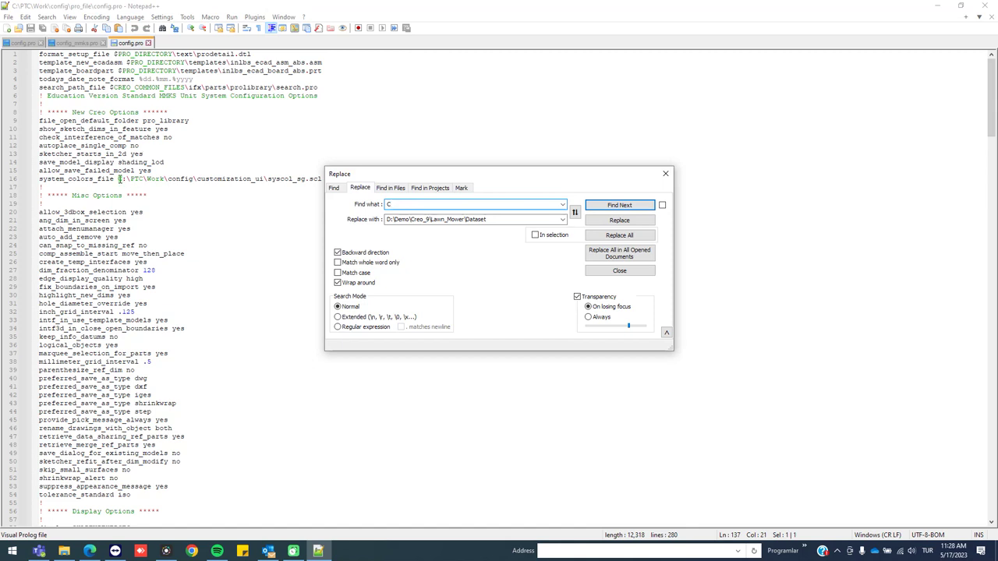
pyautogui.moveTo(119, 179); pyautogui.dragTo(166, 178)
pyautogui.hotkey('ctrl', 'c')
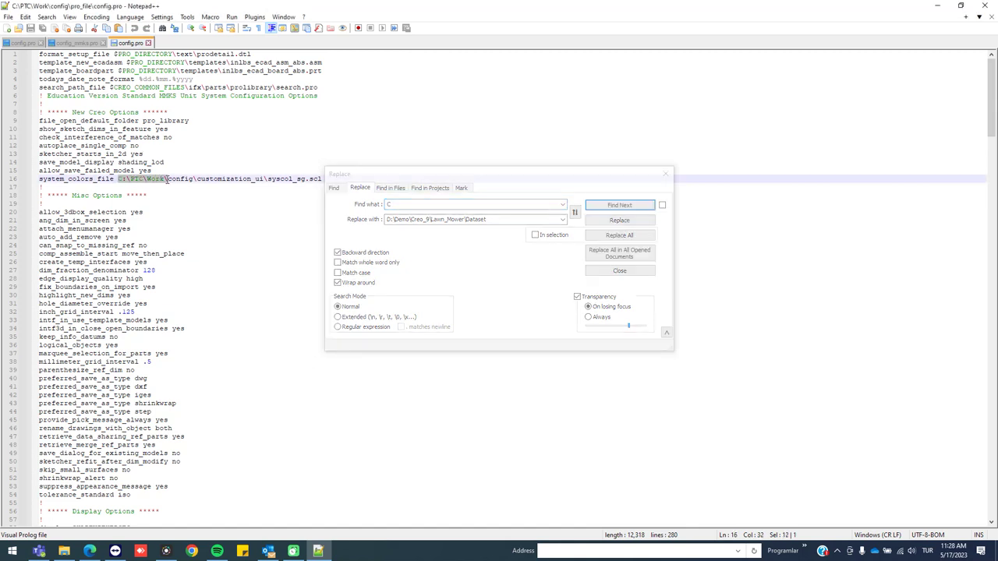
pyautogui.hotkey('ctrl', 'h')
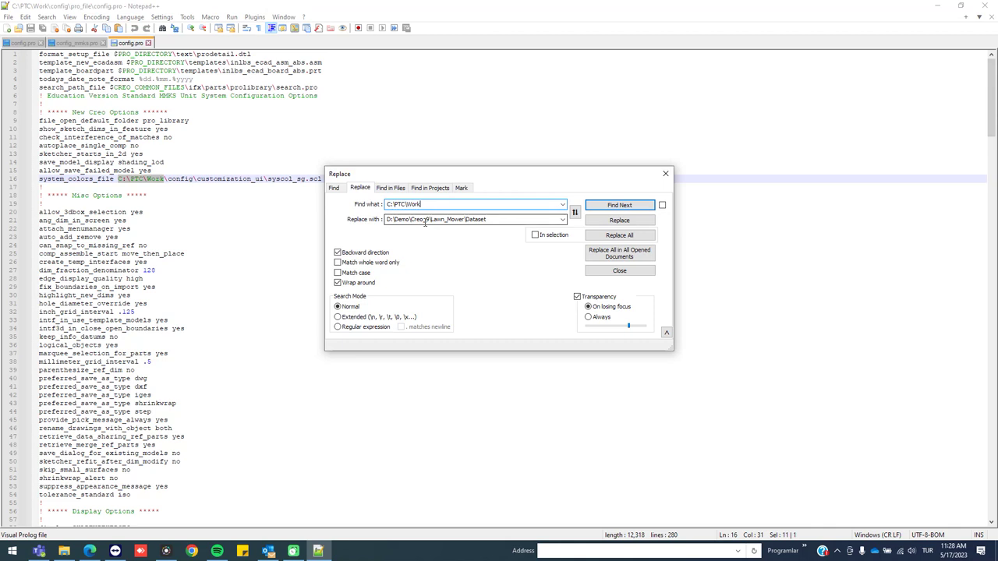
pyautogui.tripleClick(522, 220)
pyautogui.hotkey('ctrl', 'v')
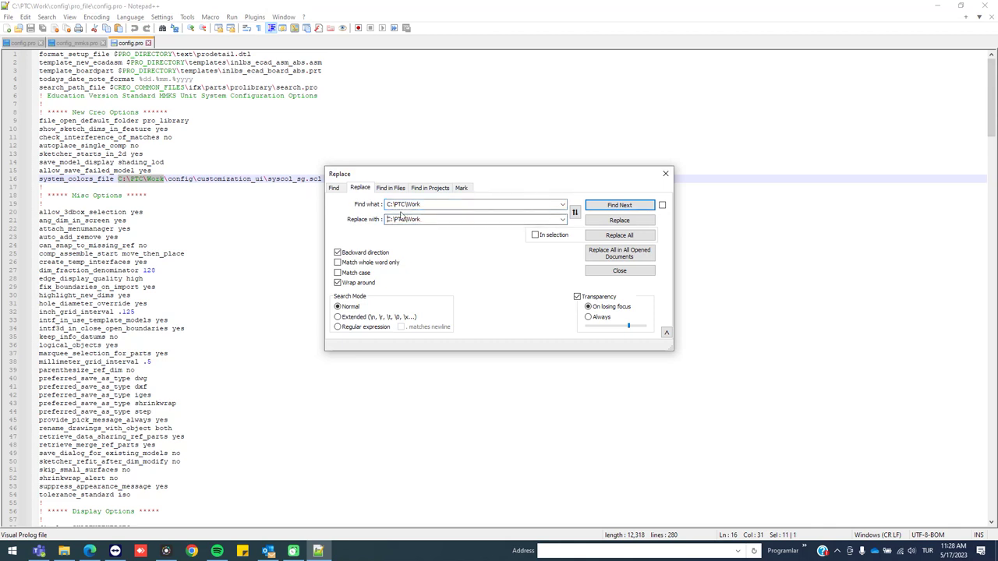
pyautogui.press('Delete')
pyautogui.write('D')
pyautogui.click(635, 235)
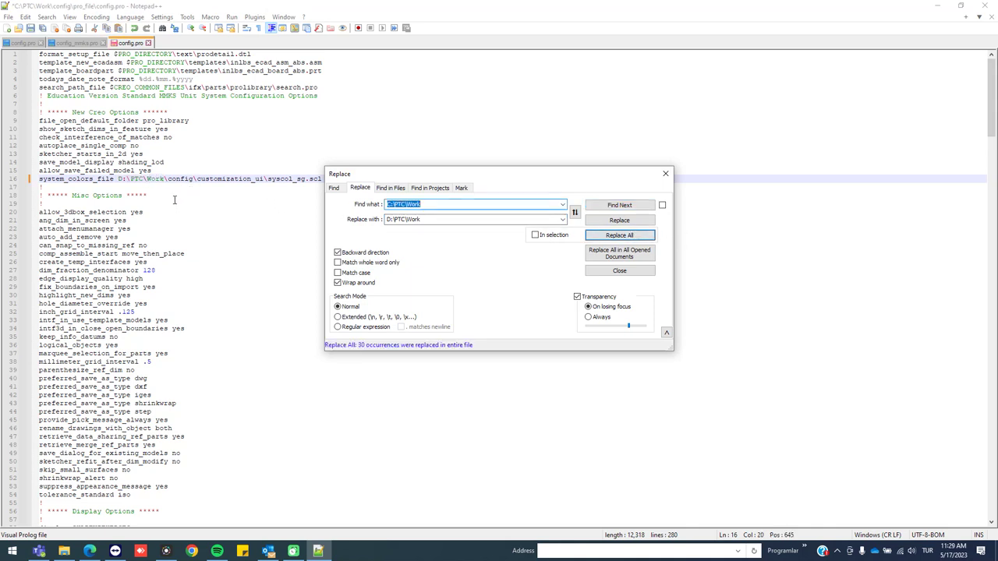
# Replace all D:\PTC\Work paths in config.pro back with C:\PTC\Work
pyautogui.tripleClick(445, 219)
pyautogui.hotkey('ctrl', 'c')
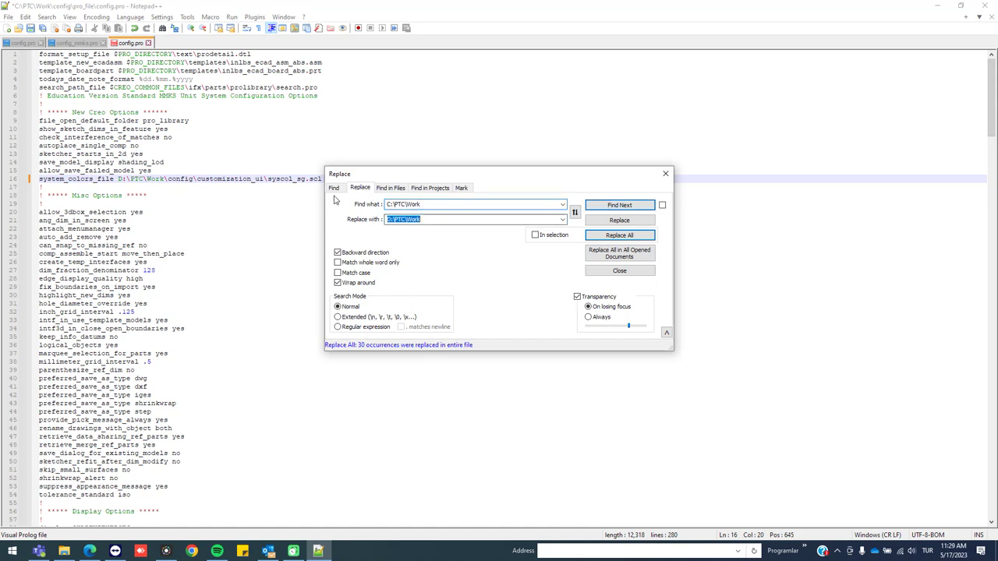
pyautogui.press('BackSpace')
pyautogui.tripleClick(435, 205)
pyautogui.hotkey('ctrl', 'v')
pyautogui.click(401, 219)
pyautogui.hotkey('ctrl', 'v')
pyautogui.click(387, 219)
pyautogui.press('Delete')
pyautogui.write('C')
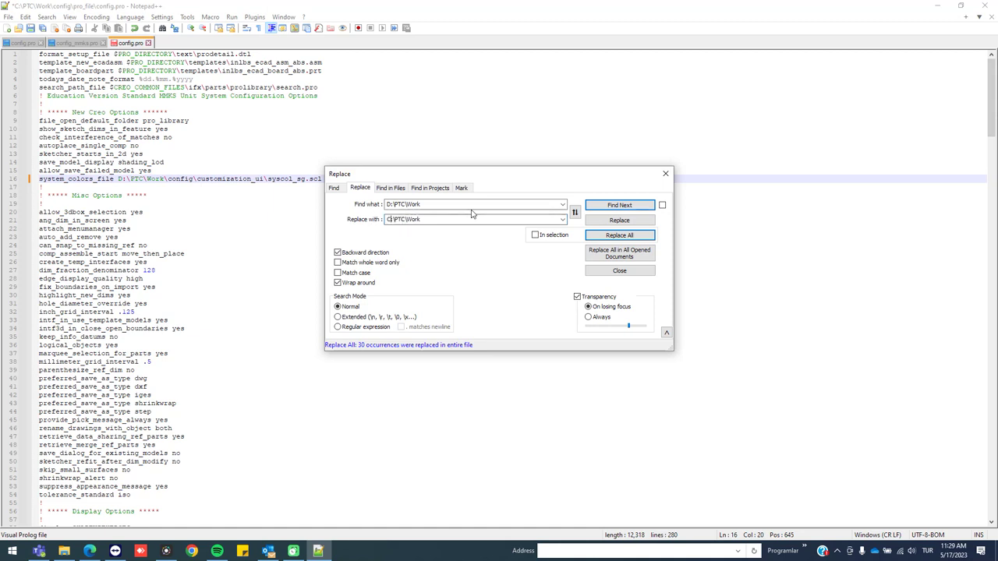
pyautogui.click(600, 236)
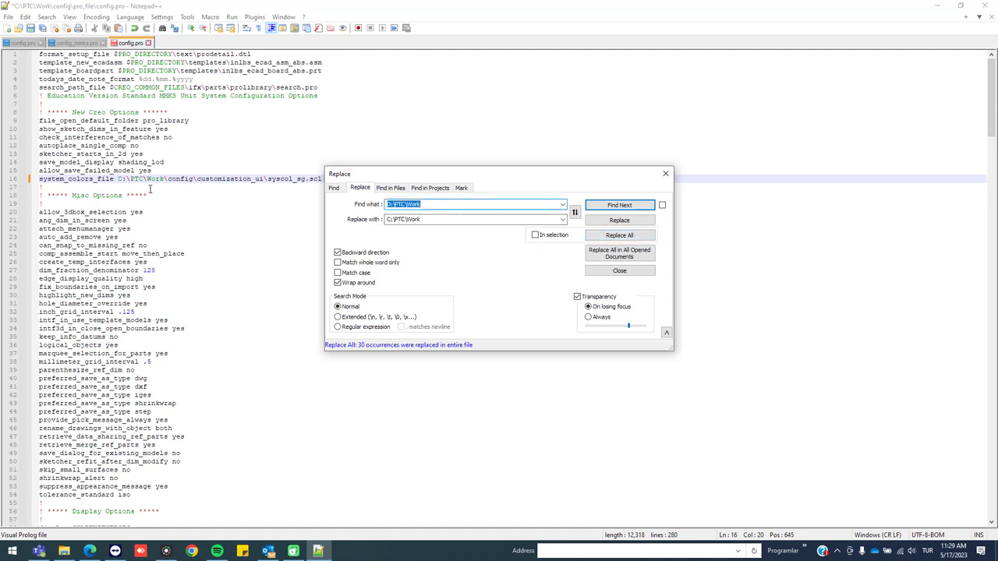
# Close the Replace dialog, save config.pro and exit Notepad++
pyautogui.click(665, 173)
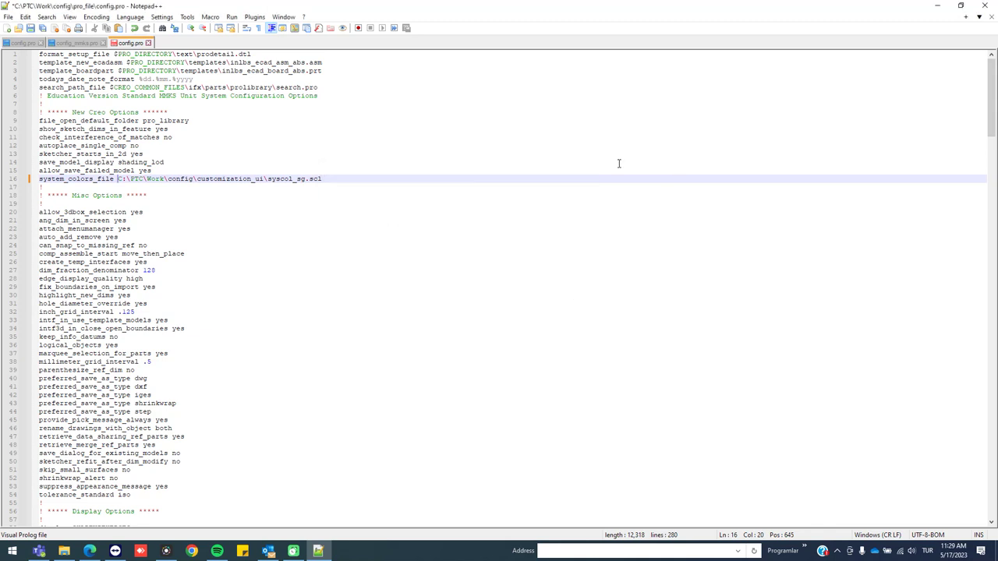
pyautogui.hotkey('ctrl', 's')
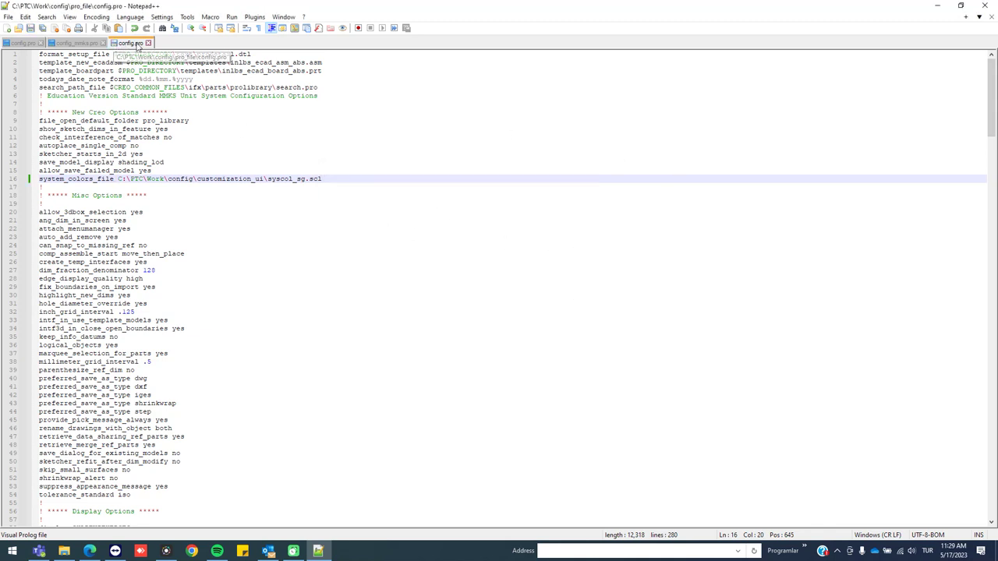
pyautogui.click(986, 4)
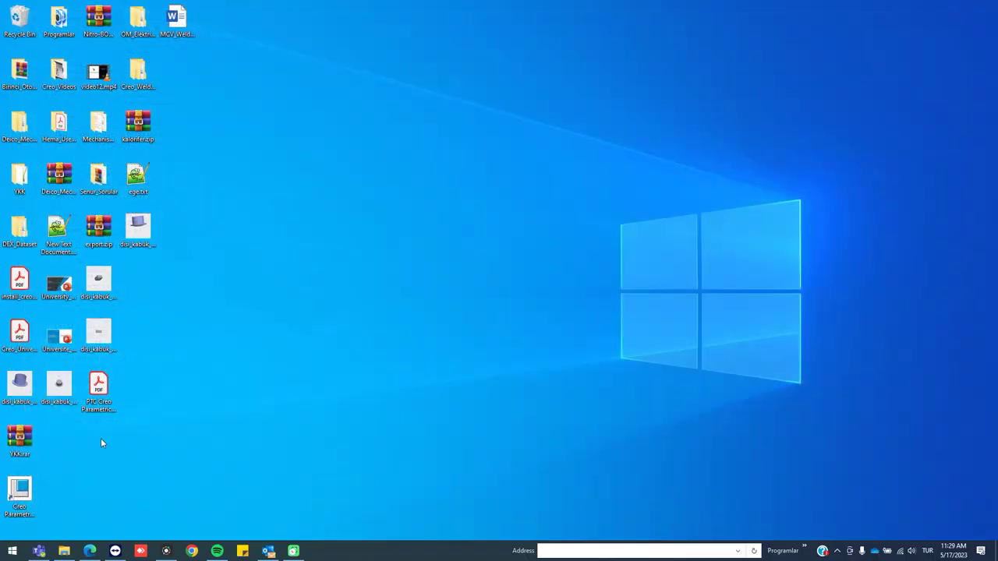
# Open Task Manager from the taskbar and scroll down to the background processes
pyautogui.click(14, 503)
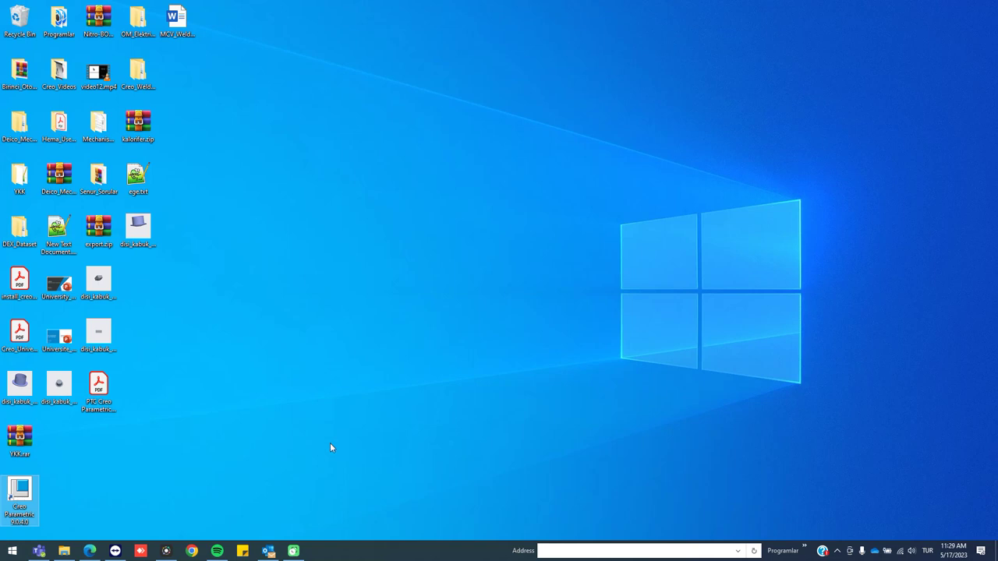
pyautogui.rightClick(23, 492)
pyautogui.rightClick(374, 554)
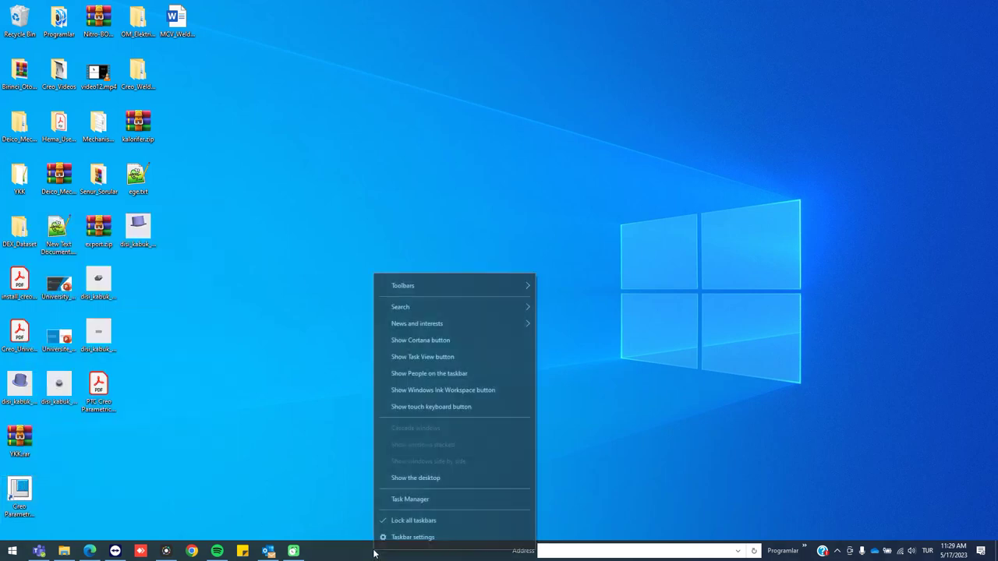
pyautogui.click(409, 499)
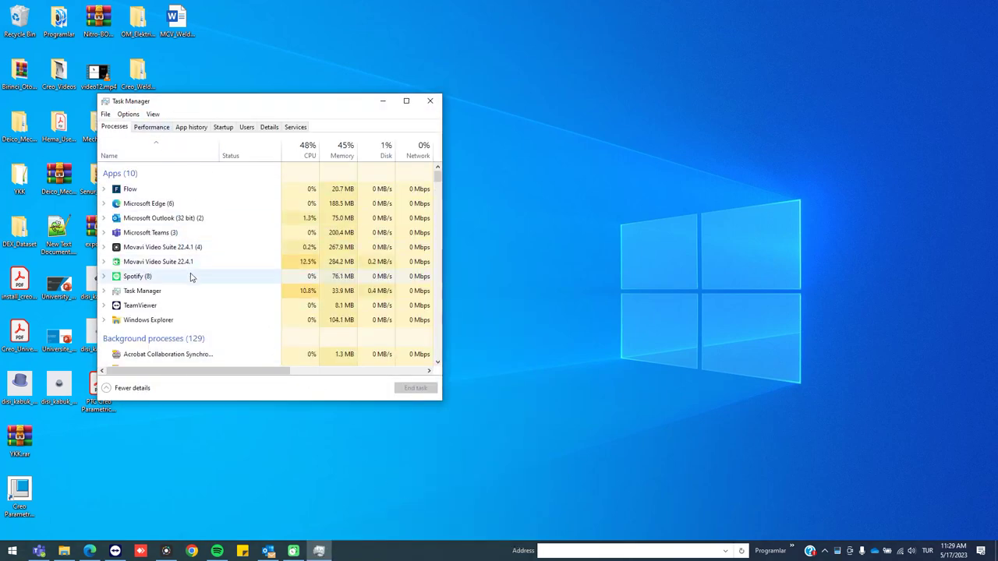
pyautogui.scroll(-7, 193, 278)
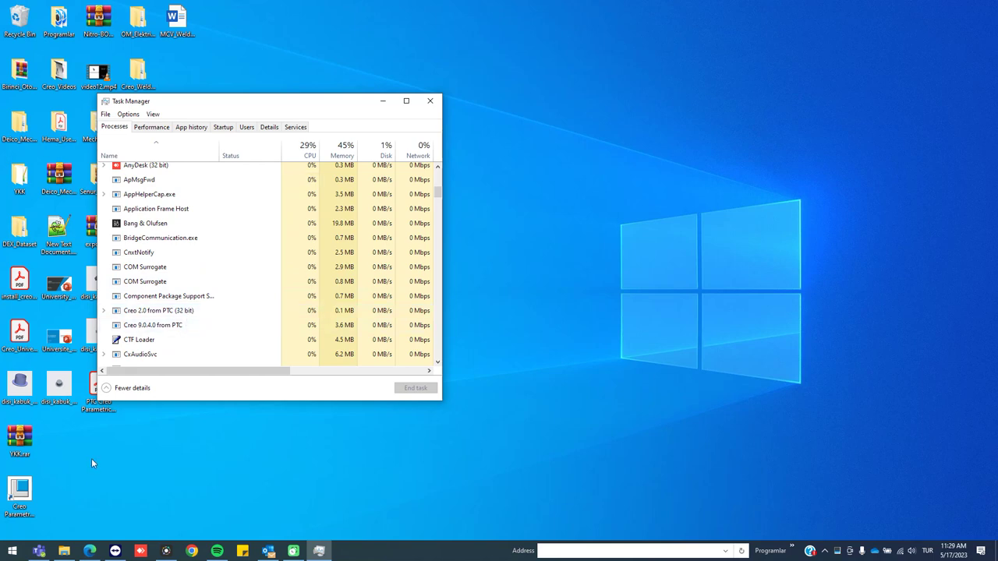
# Launch Creo Parametric 9.0.4.0 from its desktop icon, close Task Manager, and start the chosen configuration
pyautogui.rightClick(19, 496)
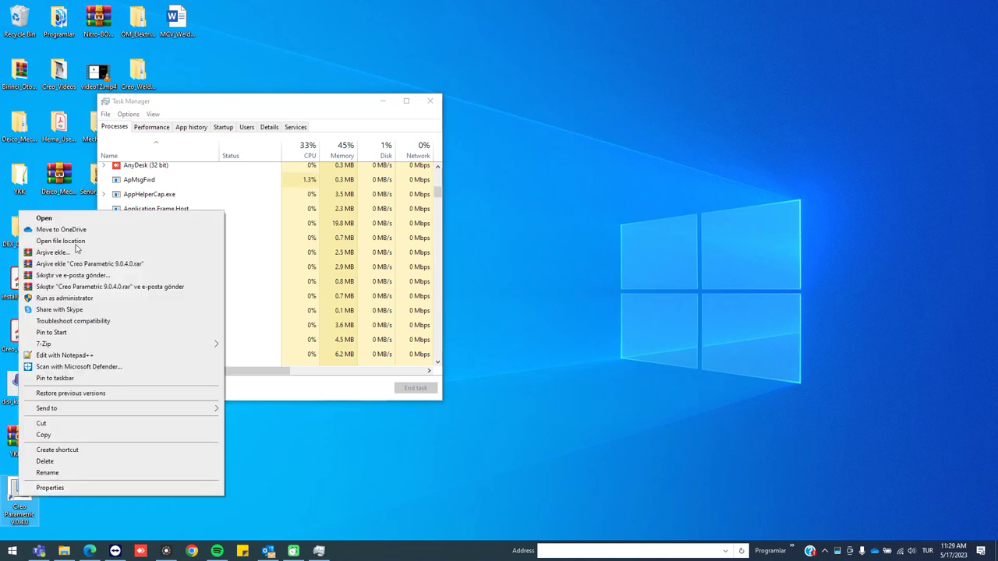
pyautogui.click(66, 220)
pyautogui.click(430, 101)
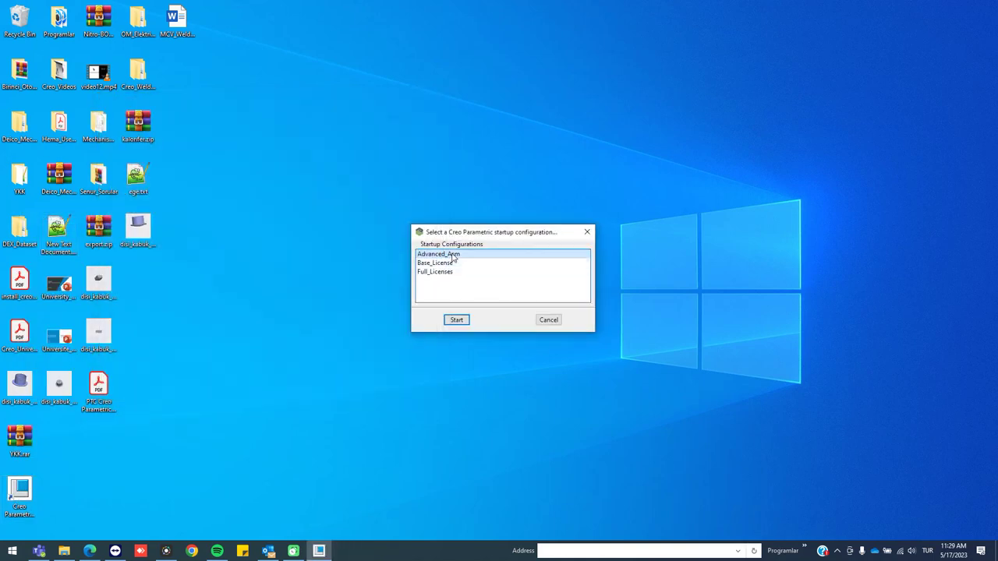
pyautogui.click(465, 323)
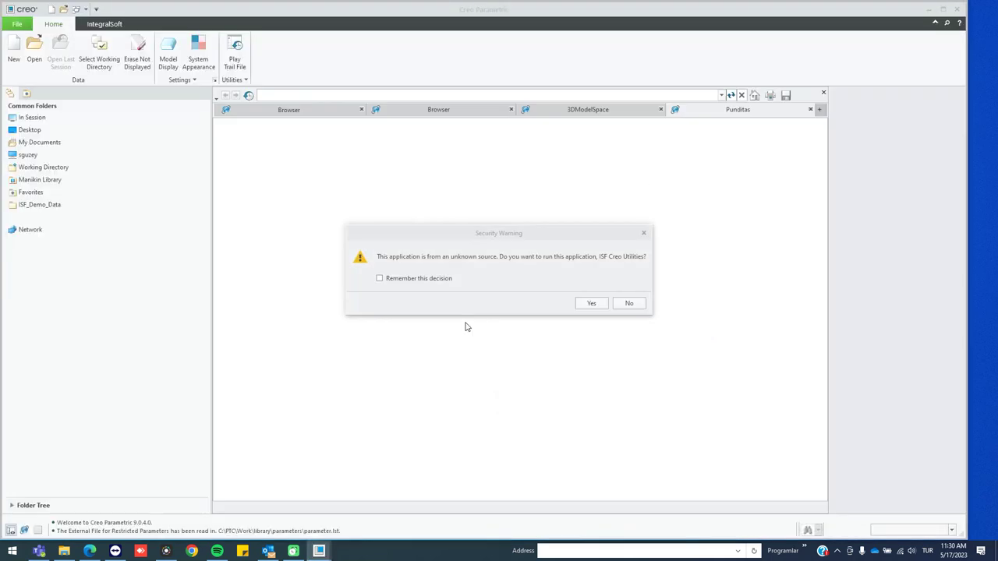
# Allow ISF Creo Utilities, then confirm in Options that config.pro loads from C:\PTC\Work\config\pro_file
pyautogui.click(581, 302)
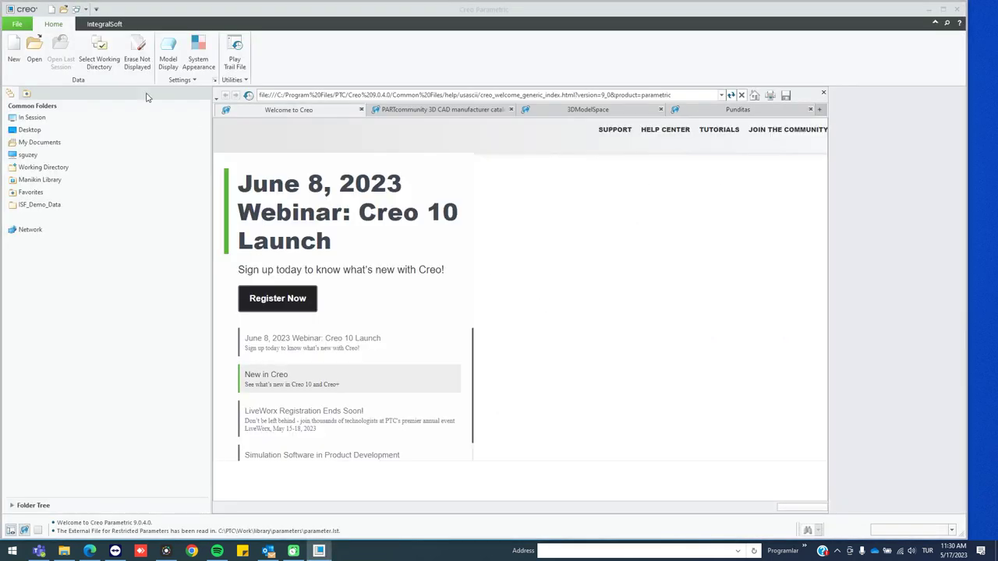
pyautogui.click(16, 23)
pyautogui.click(43, 258)
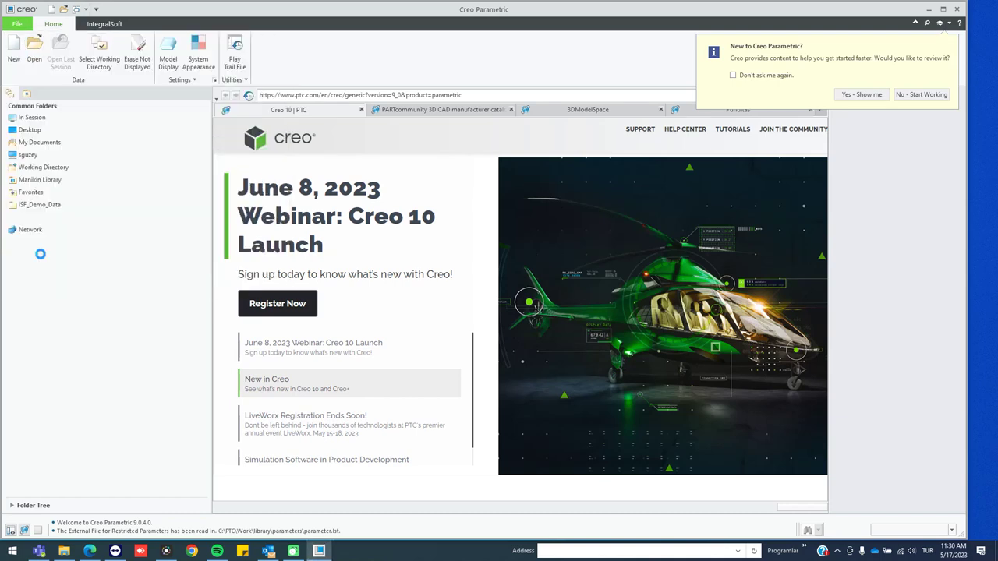
pyautogui.click(264, 365)
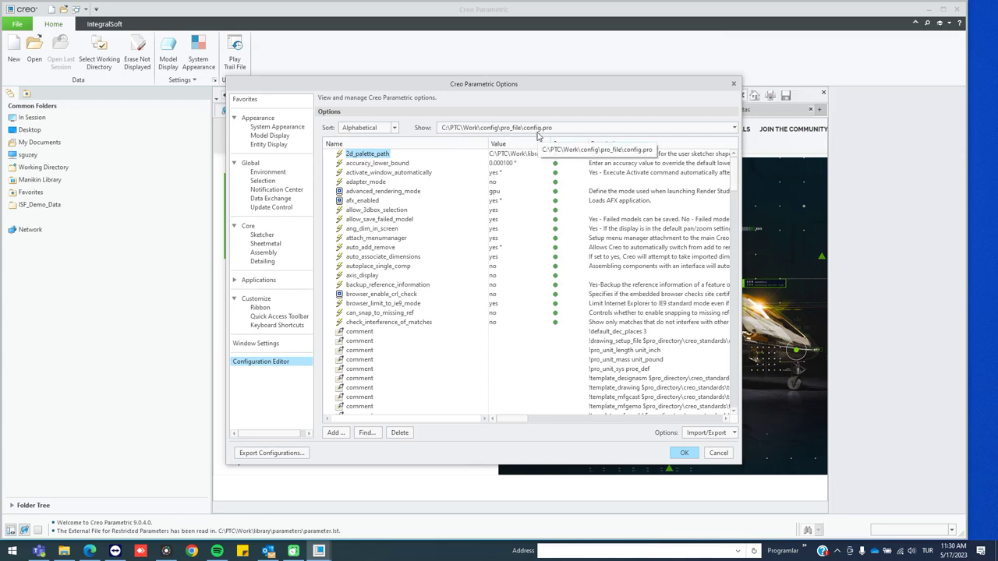
pyautogui.click(711, 451)
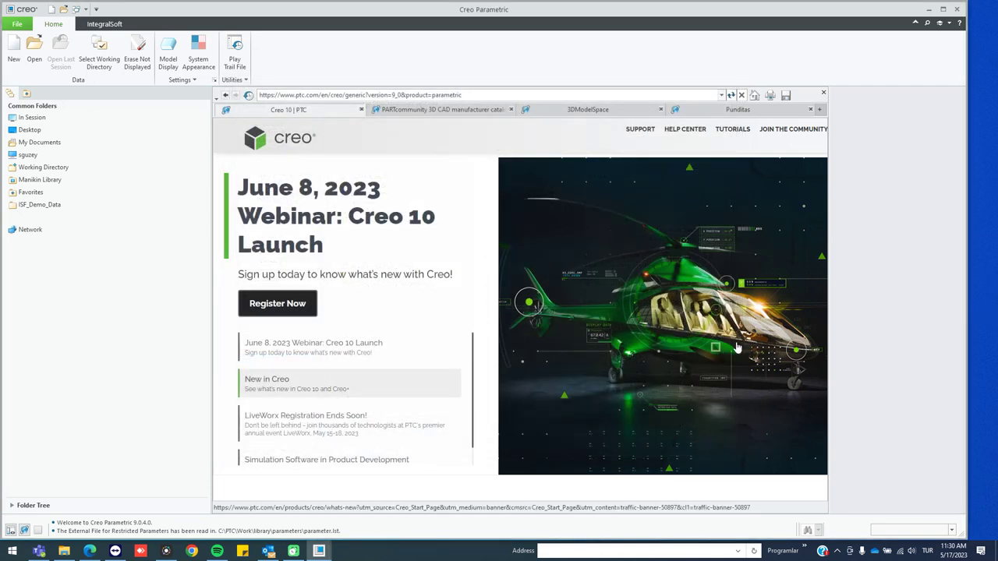